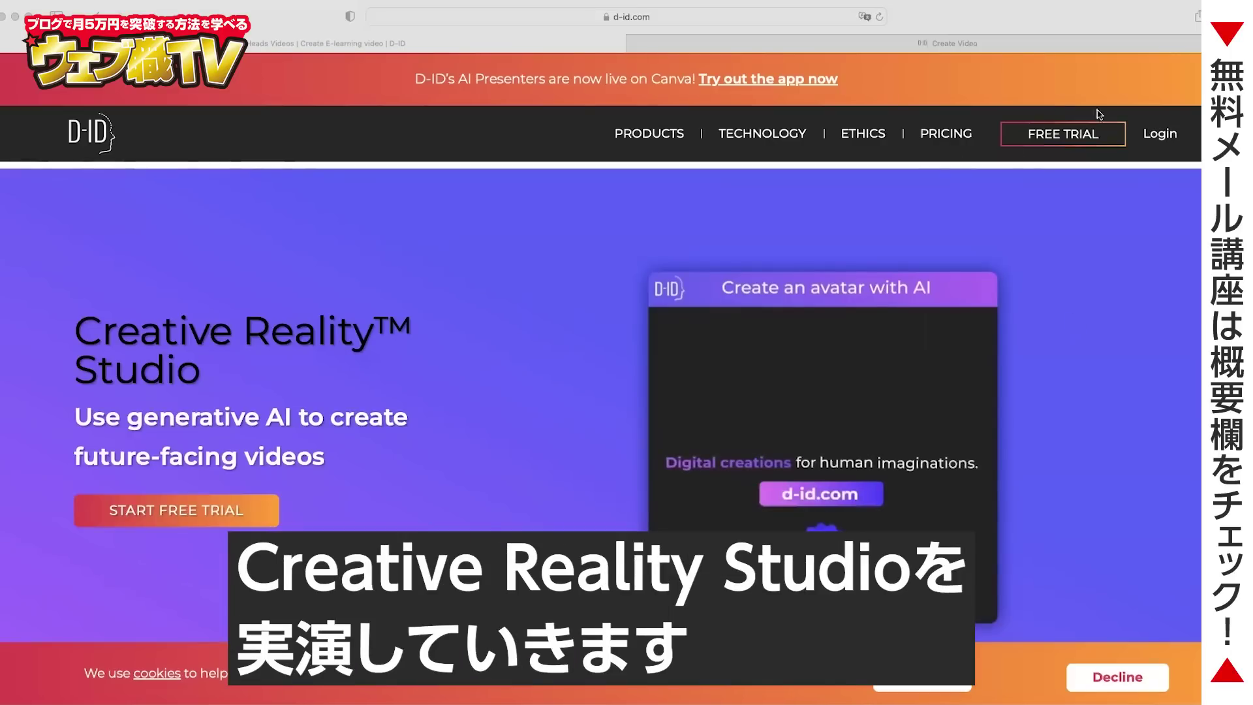
Switch to the Create Video page and preview stock presenters, including the woman in pink and the smiling man in a grey sweater.
click(960, 45)
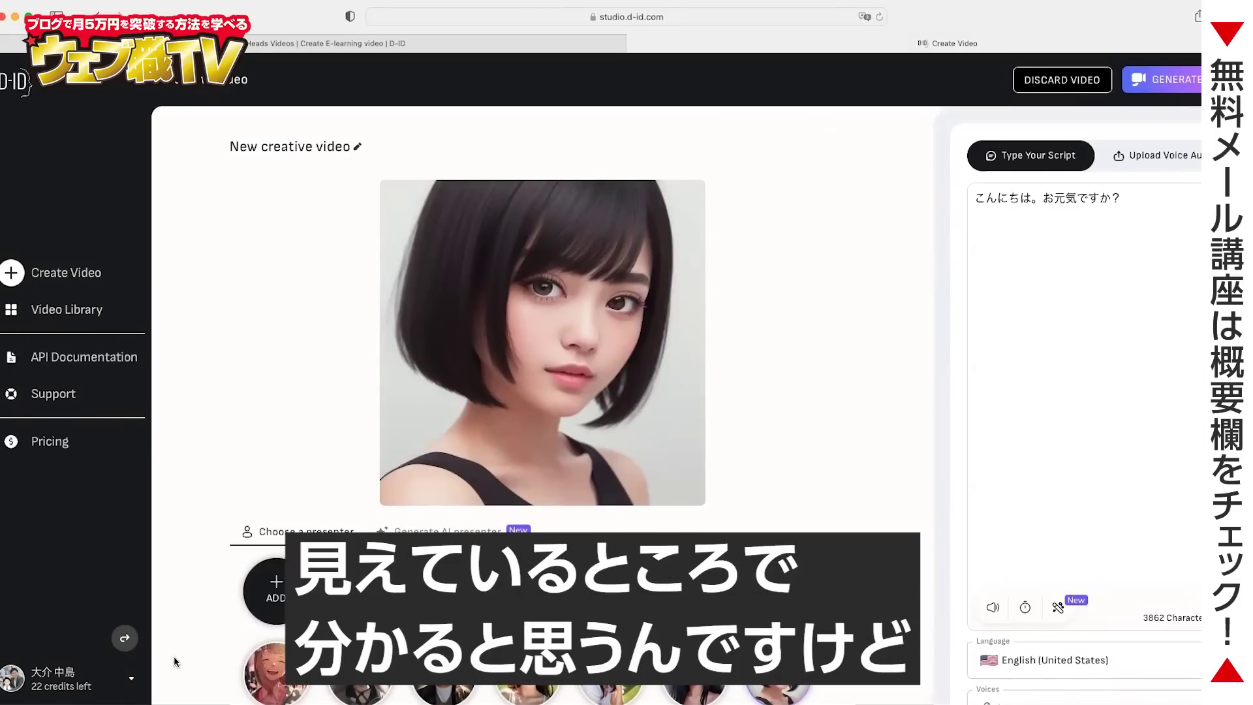
scroll(338, 634, down, 10)
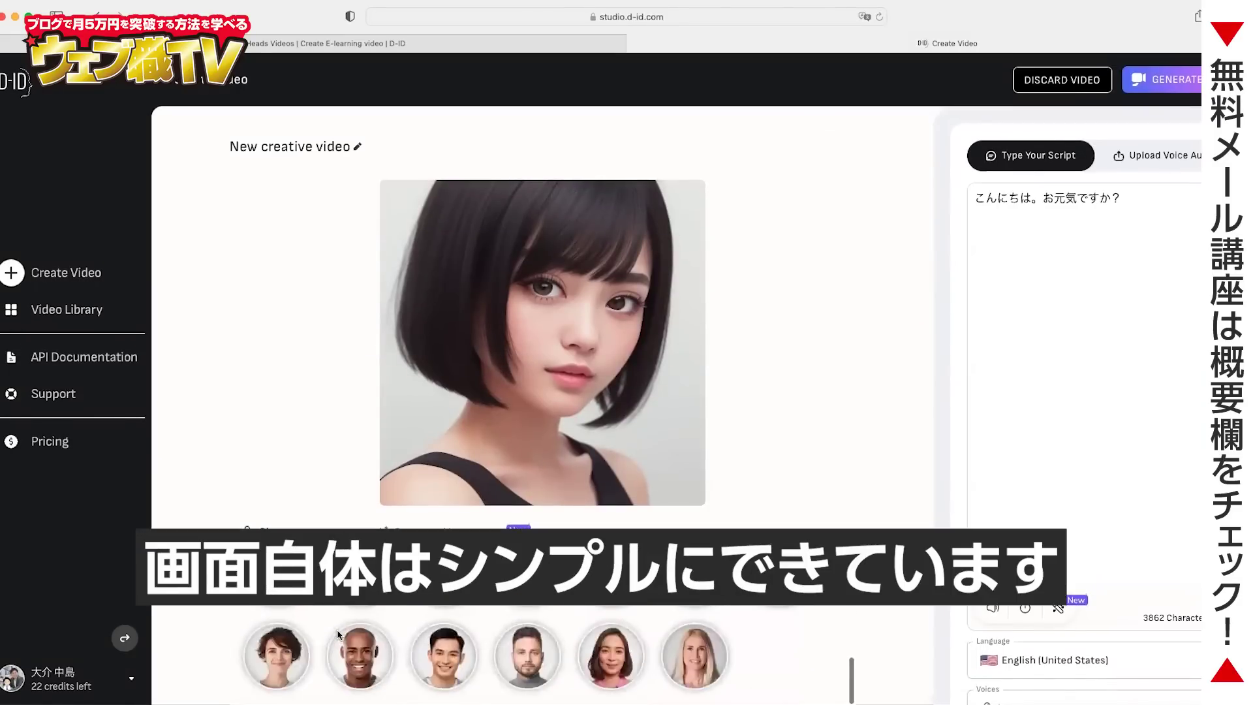
scroll(326, 633, down, 8)
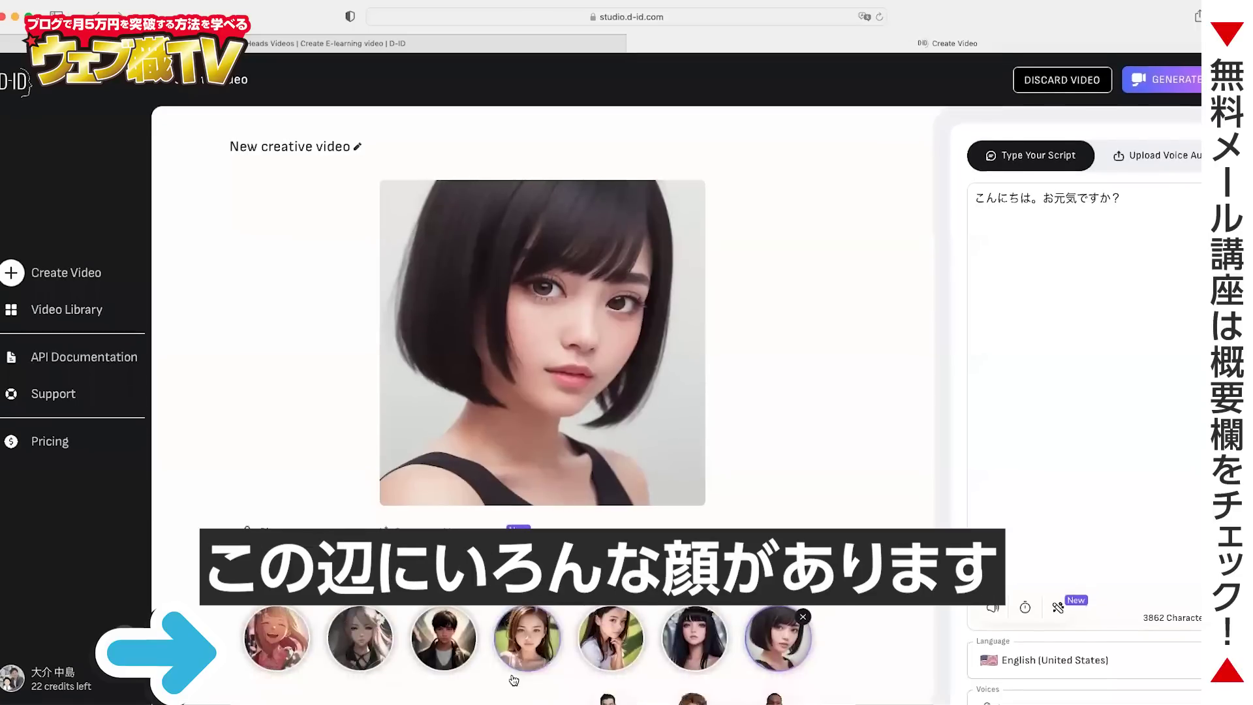
click(712, 682)
click(611, 673)
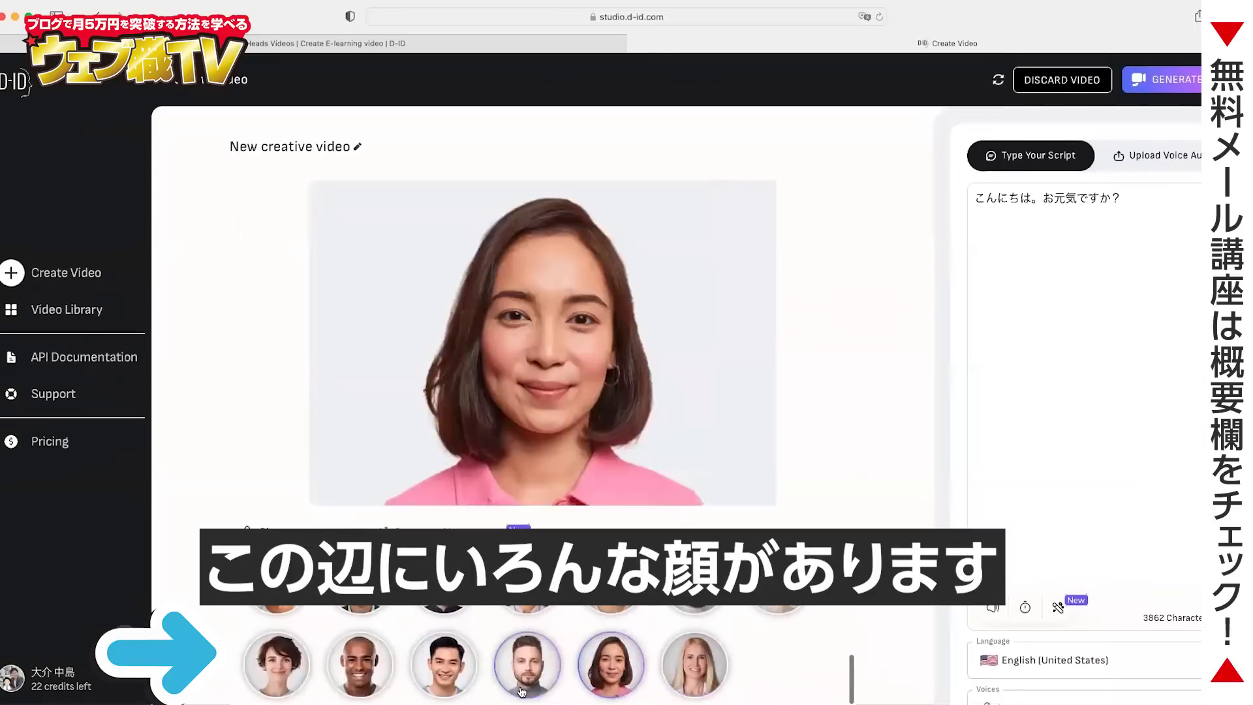
click(525, 689)
click(438, 607)
click(444, 658)
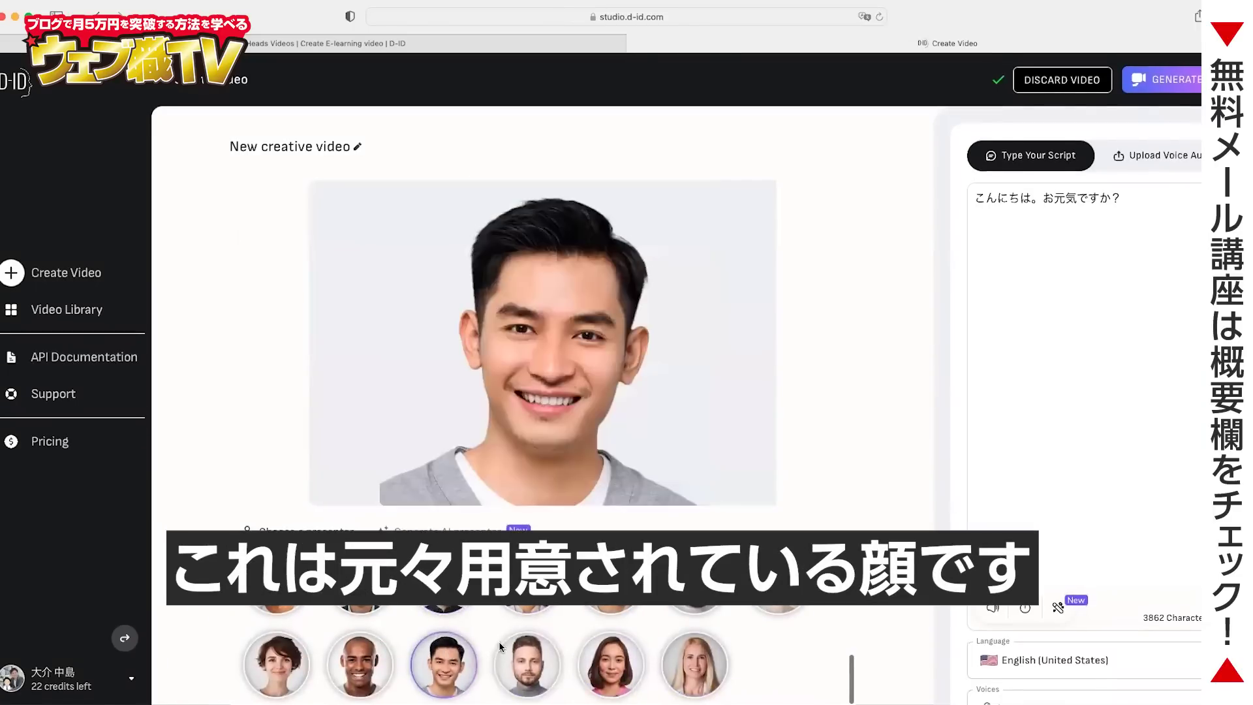
scroll(457, 653, down, 5)
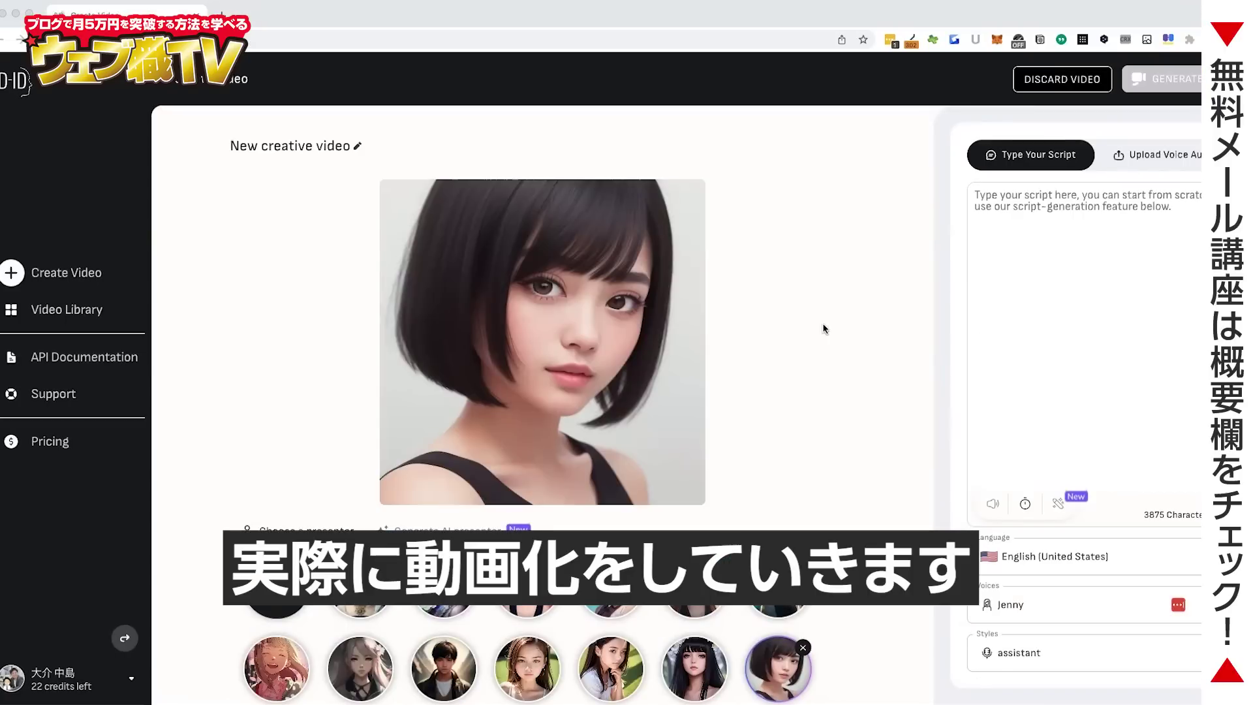
Enter the script "こんにちは！私のウェブサイトへようこそ！私はイギリスを拠点に活動するグラフィックデザイナーです。" for the short-haired woman presenter.
scroll(614, 643, up, 3)
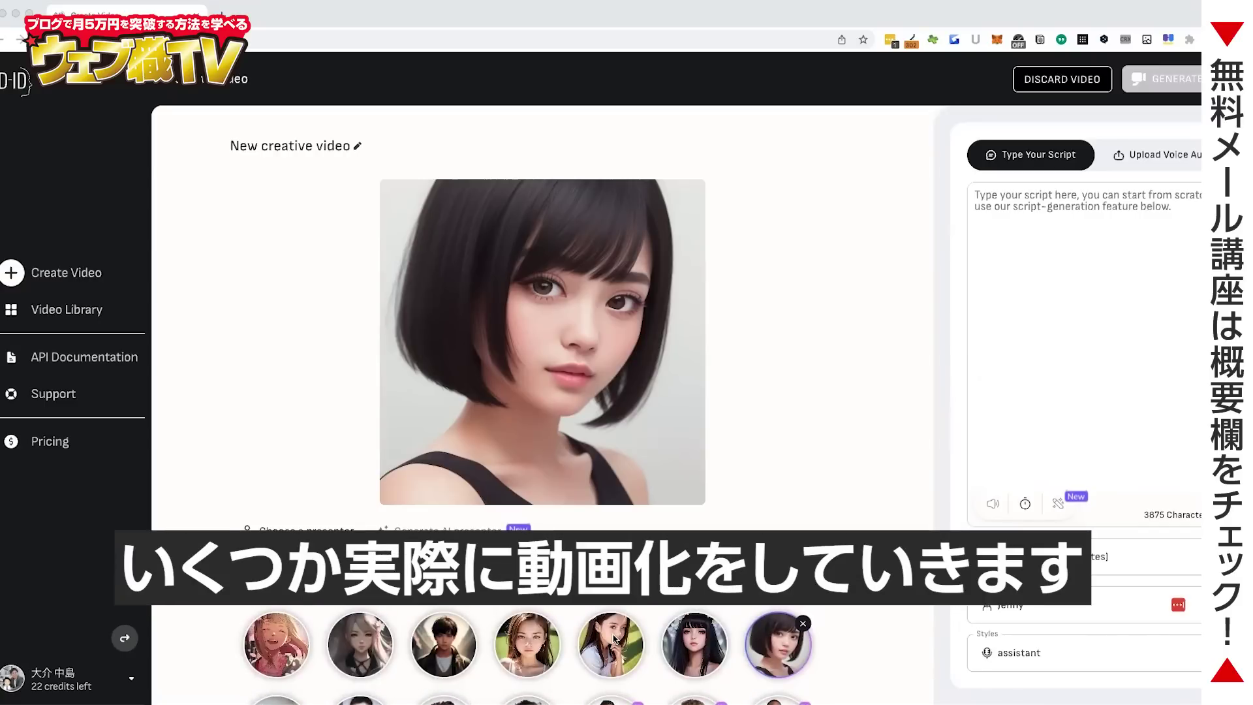
scroll(648, 657, up, 1)
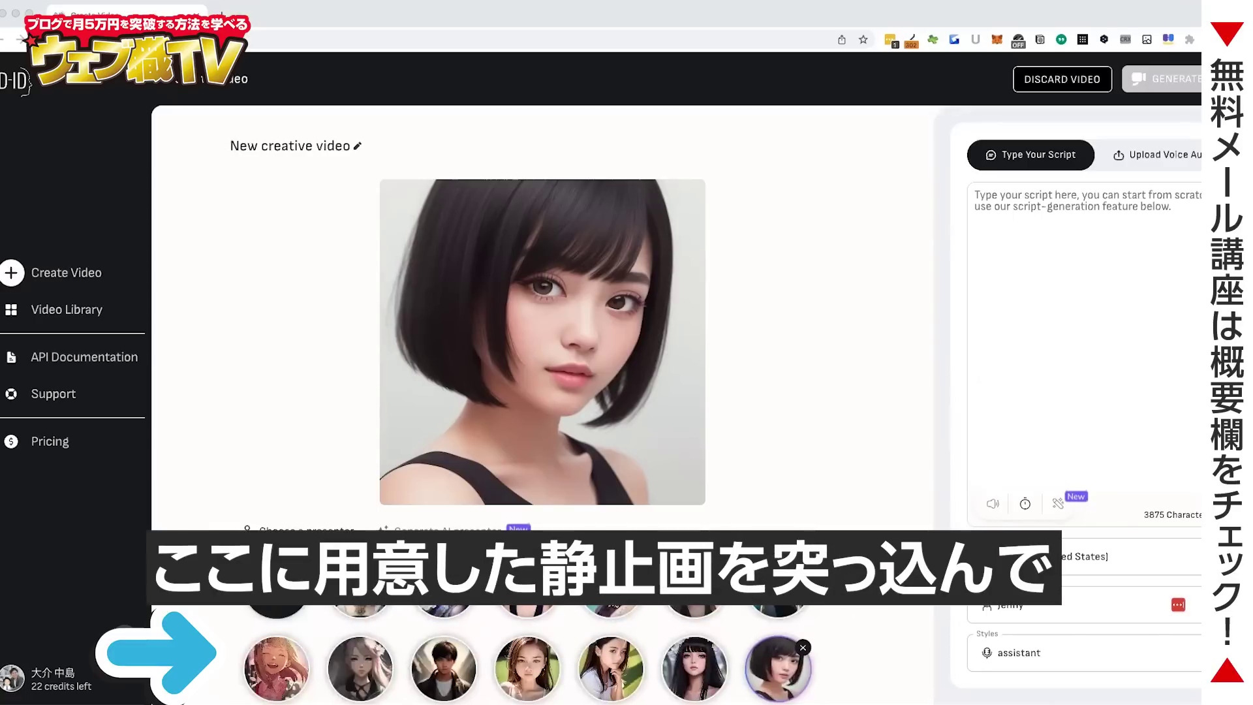
scroll(614, 606, down, 3)
scroll(614, 606, up, 2)
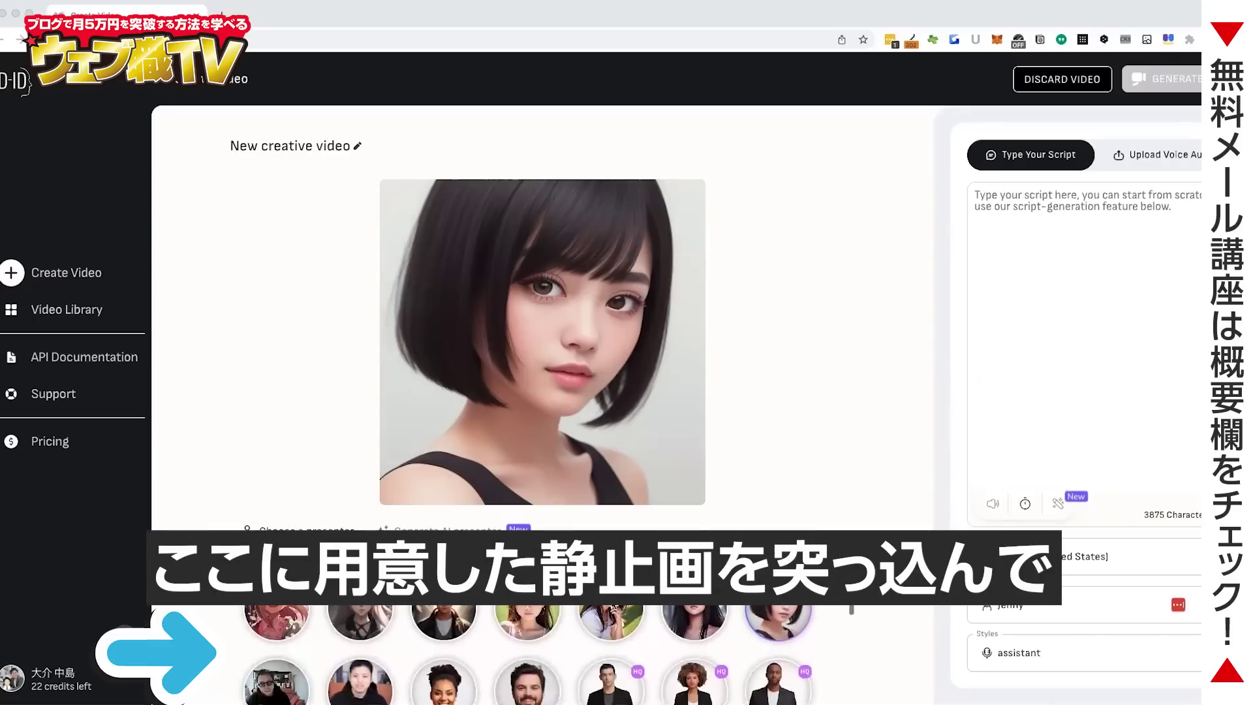
click(1019, 199)
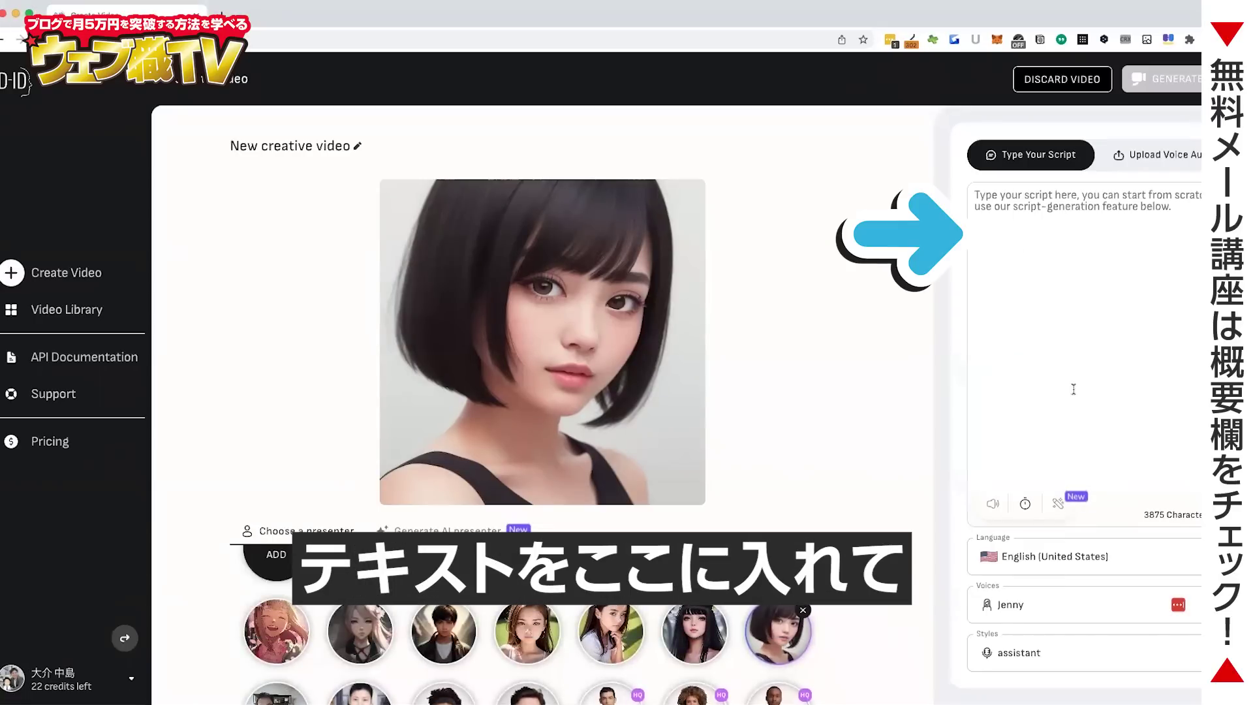
click(1052, 569)
click(932, 577)
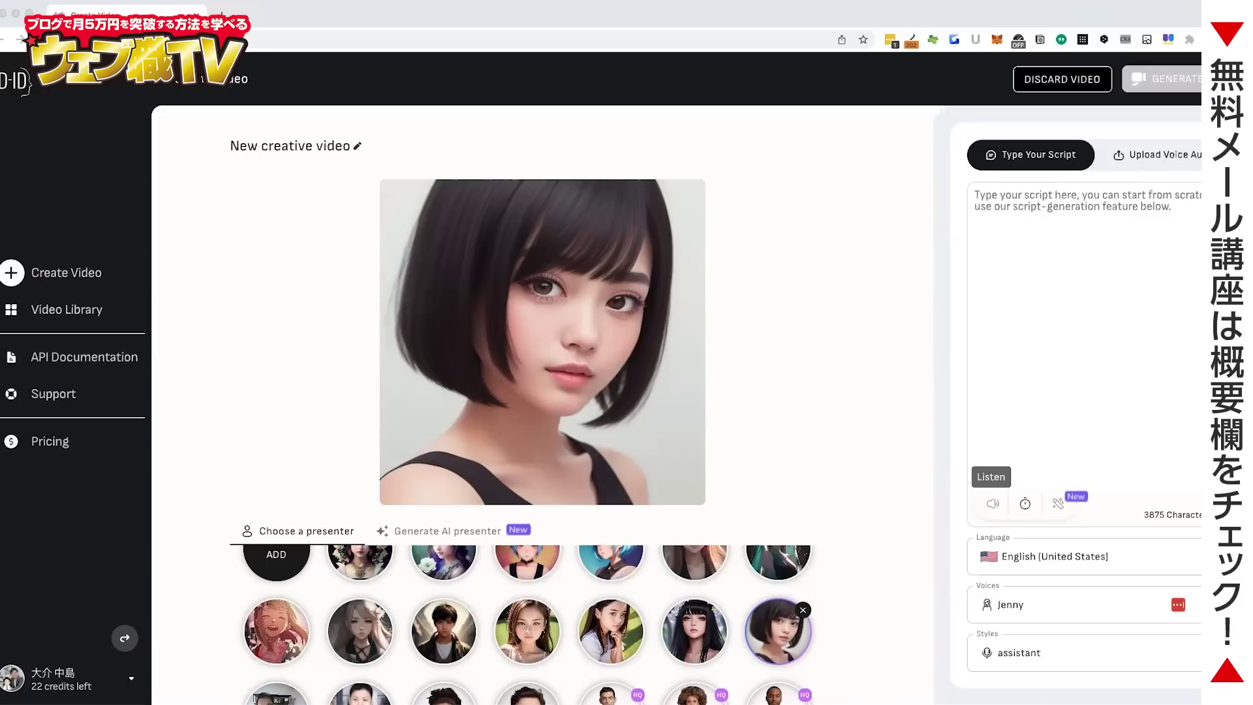
text(こんにちは！私のウェブサイトへようこそ！私はイギリスを拠点に活動するグラフィックデザイナーです。)
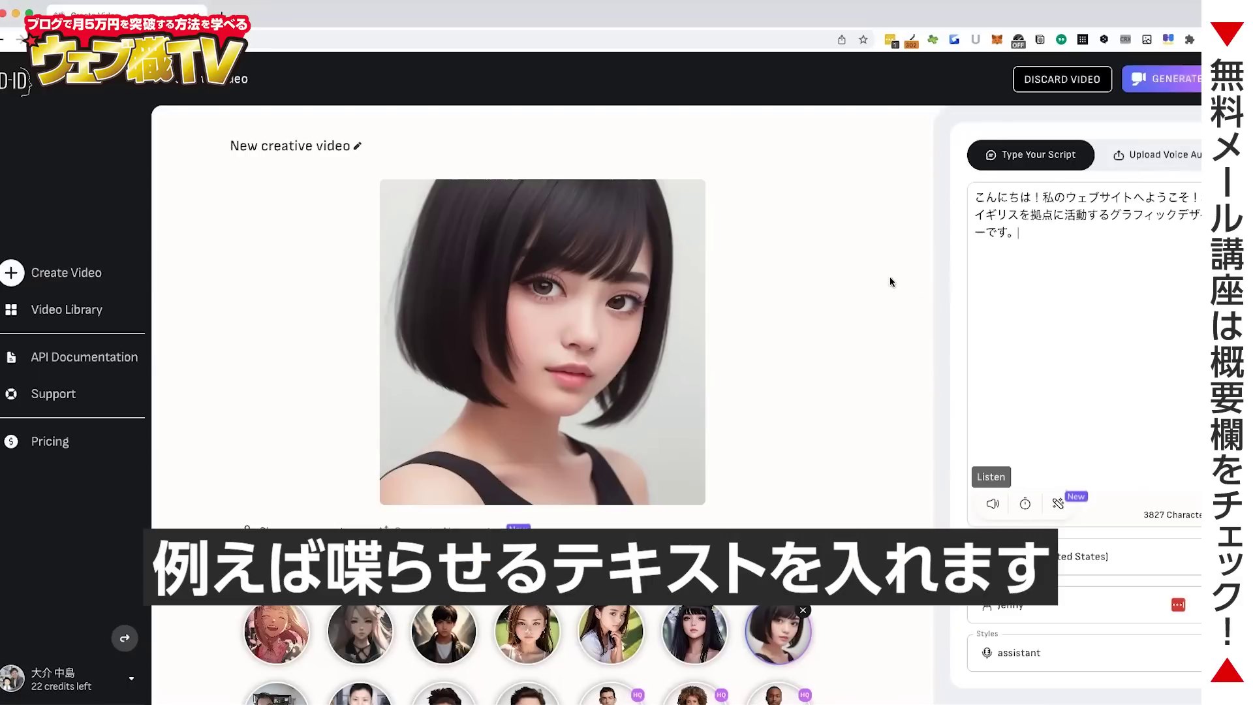
Read through the Japanese script passage by passage.
drag(975, 197, 1086, 233)
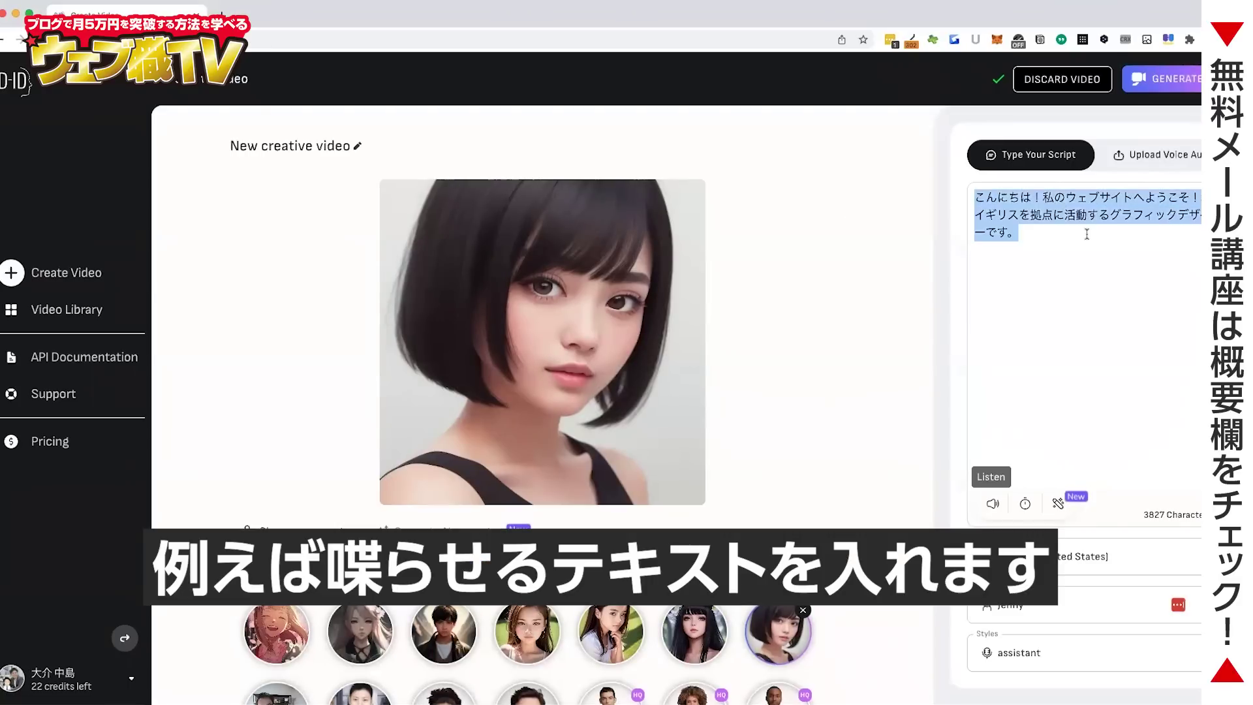
click(1045, 220)
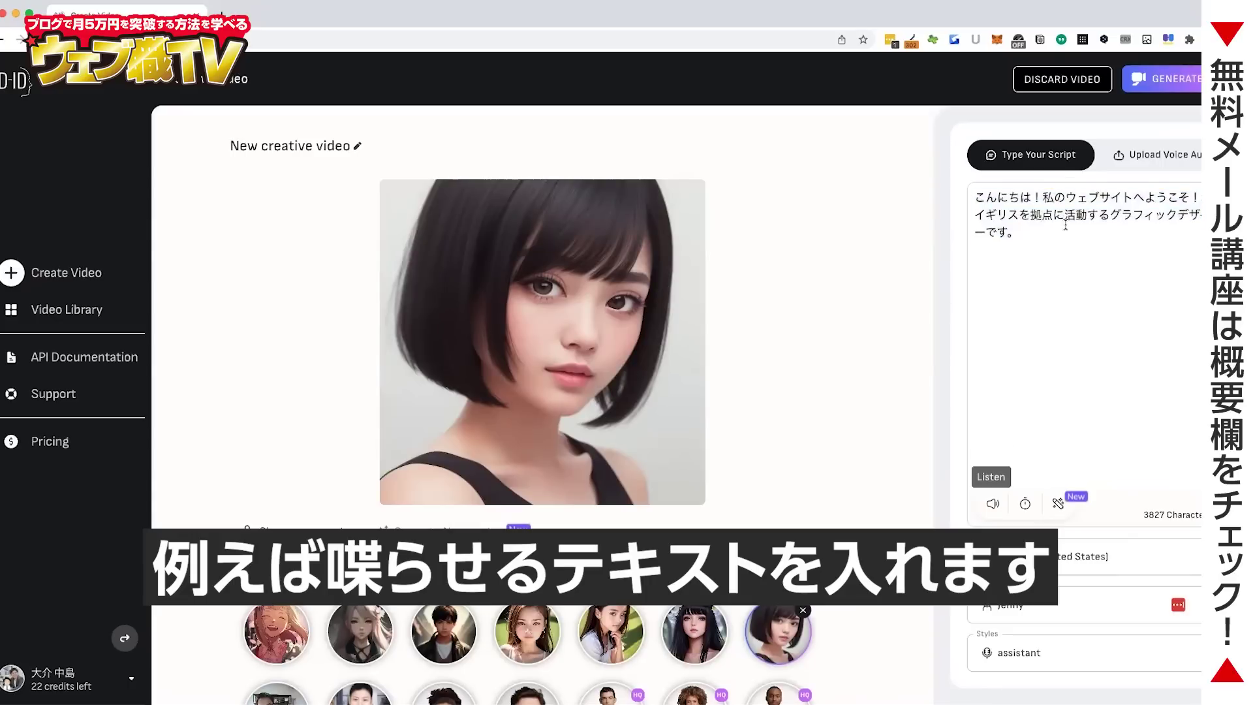
drag(984, 197, 1179, 197)
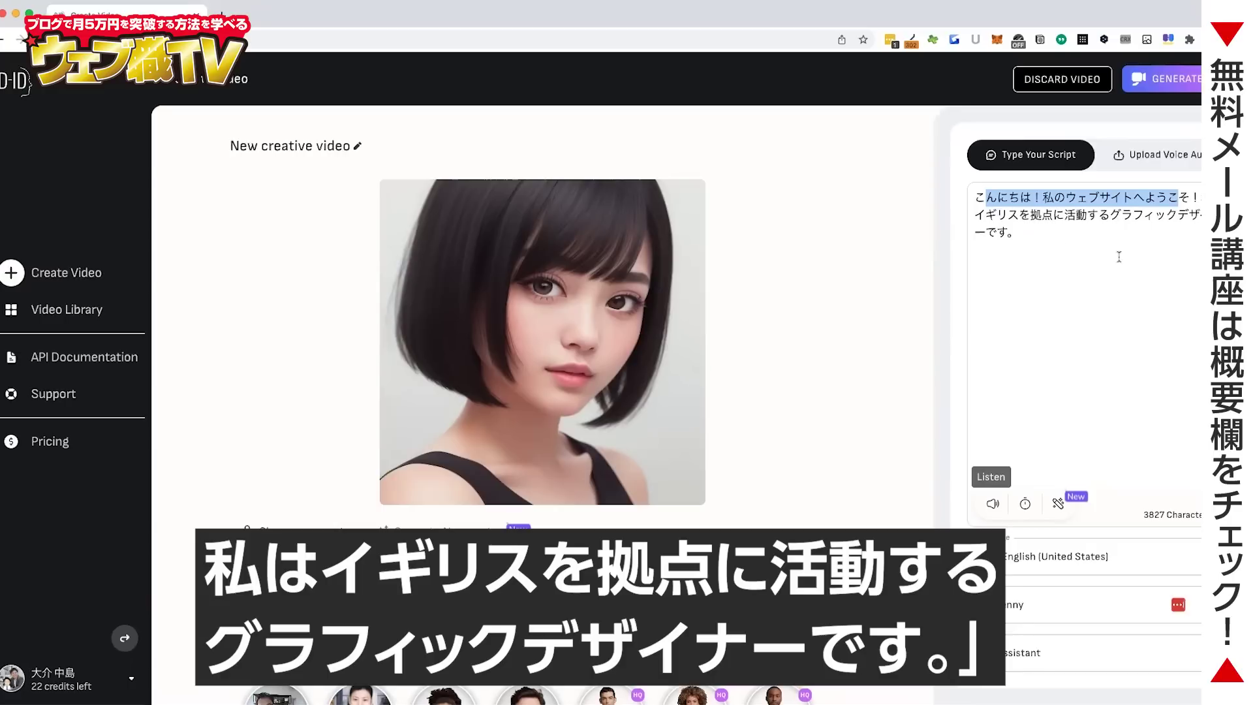
click(1060, 249)
triple_click(991, 218)
click(976, 202)
drag(976, 201, 1043, 258)
click(1043, 258)
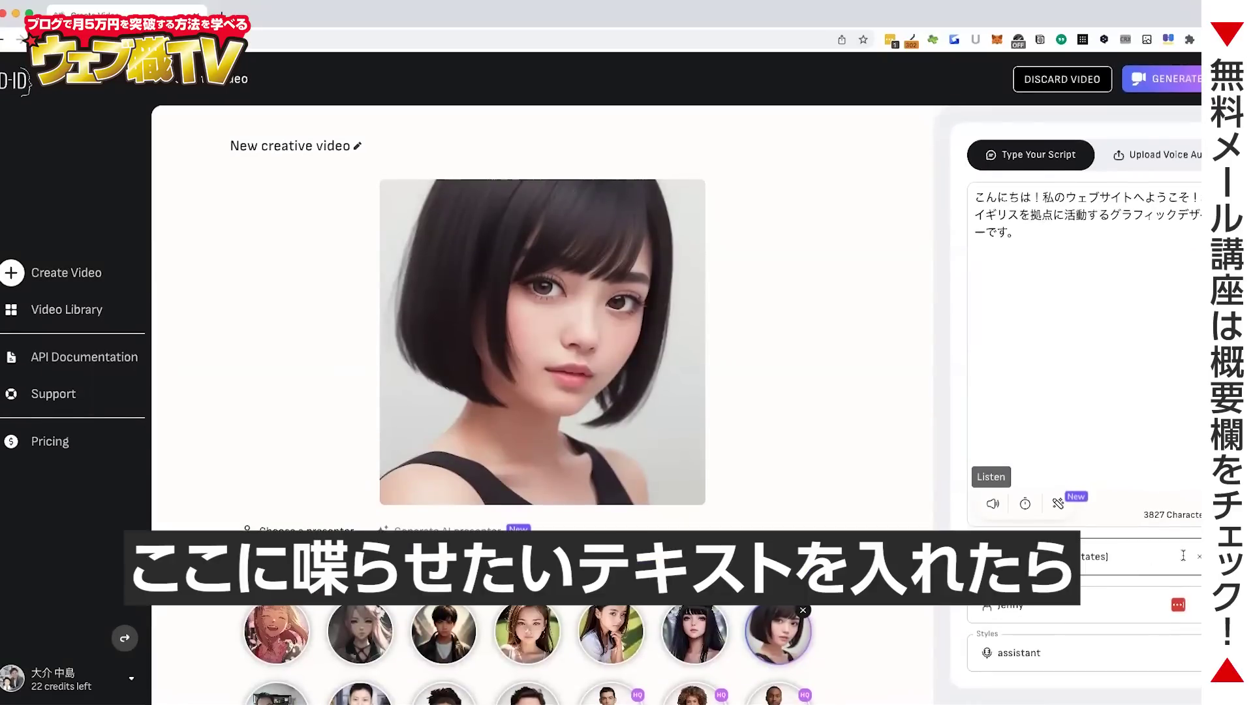
Set the speech language to Japanese (Japan).
click(1095, 558)
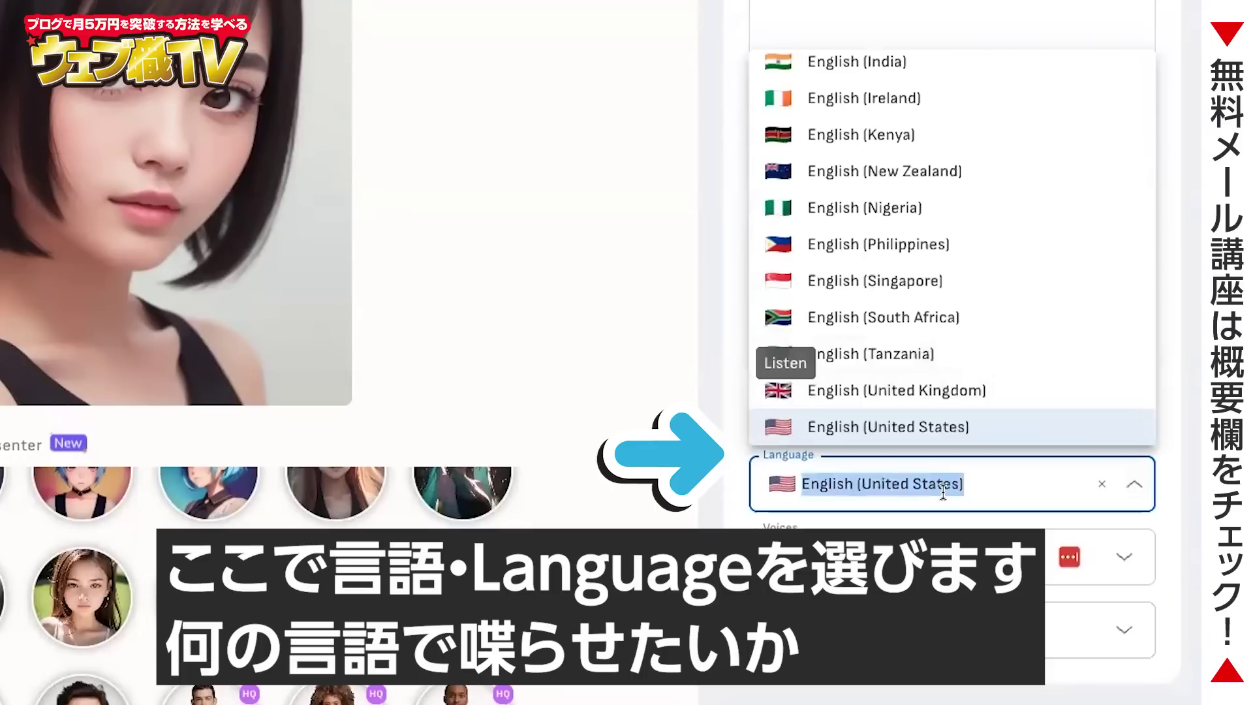
text(jp)
key(BackSpace)
text(apana)
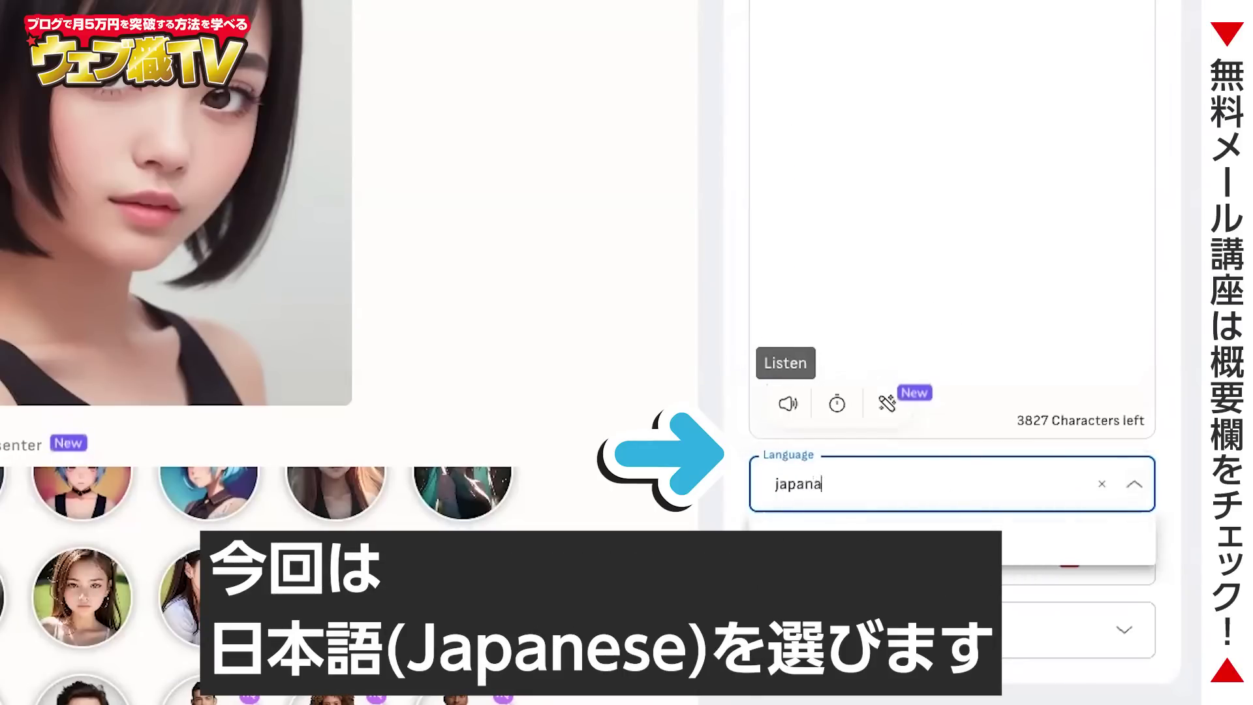
key(BackSpace)
click(942, 522)
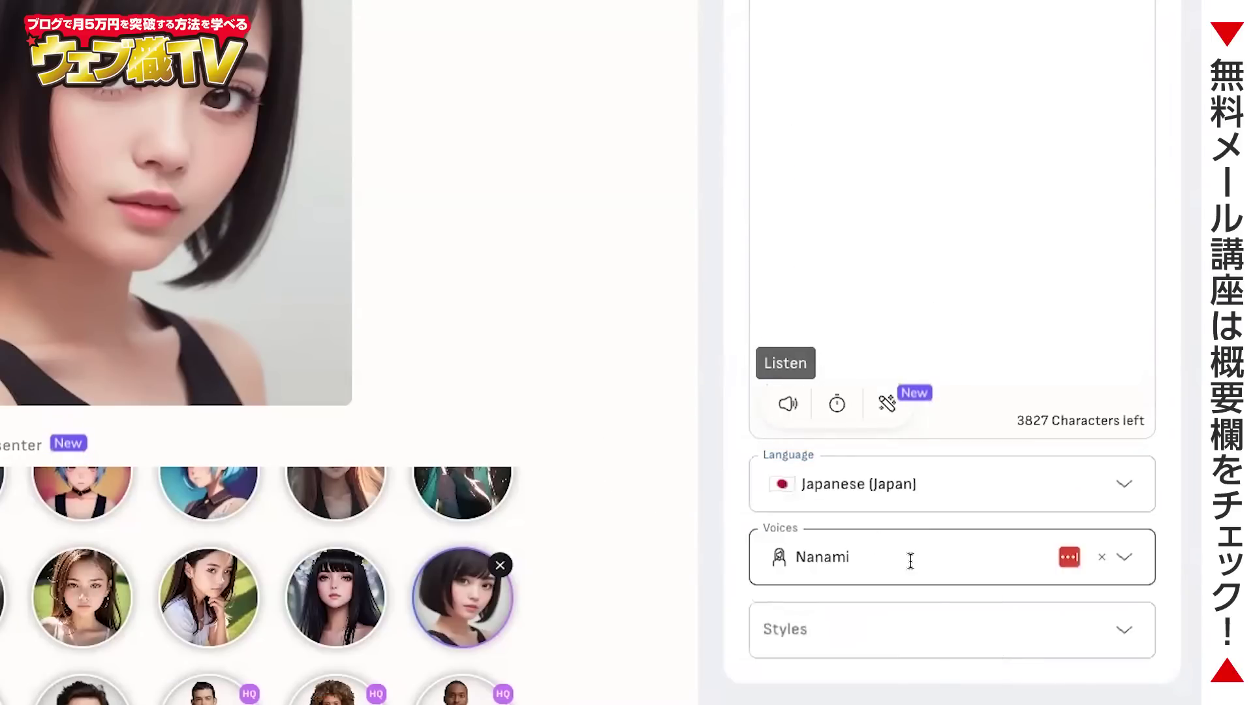
Choose the female voice Nanami and the chat speaking style.
click(911, 560)
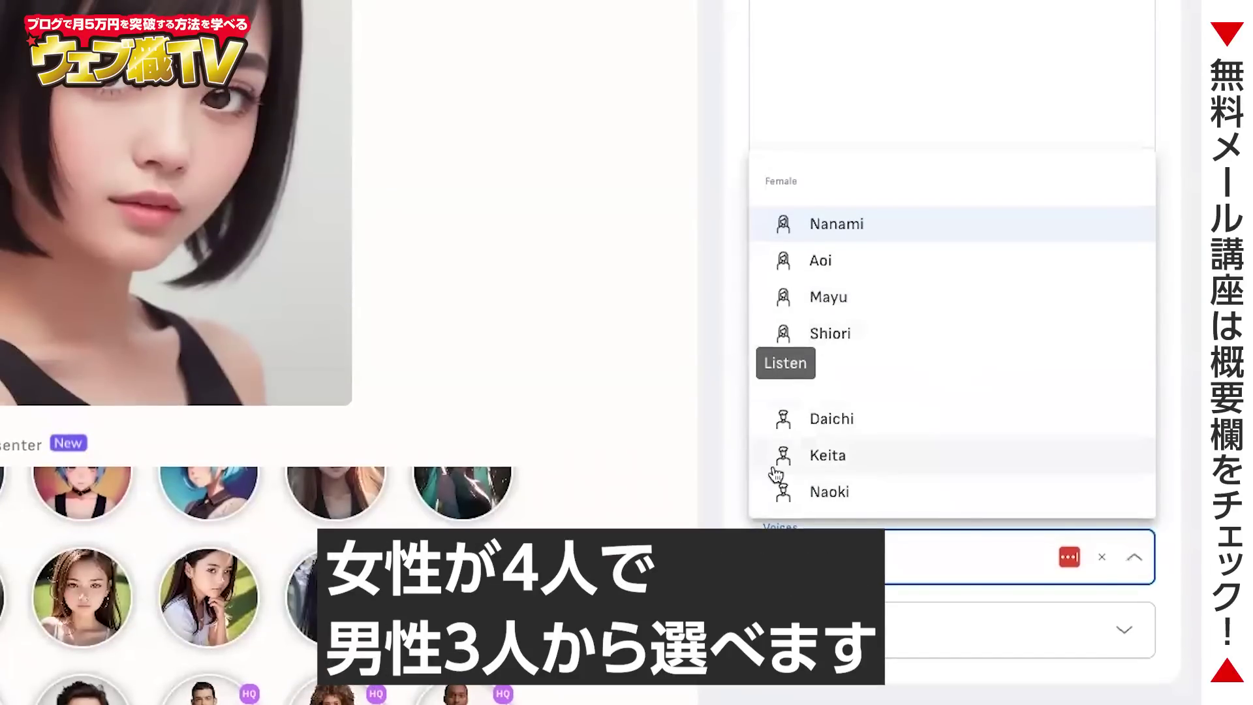
click(907, 225)
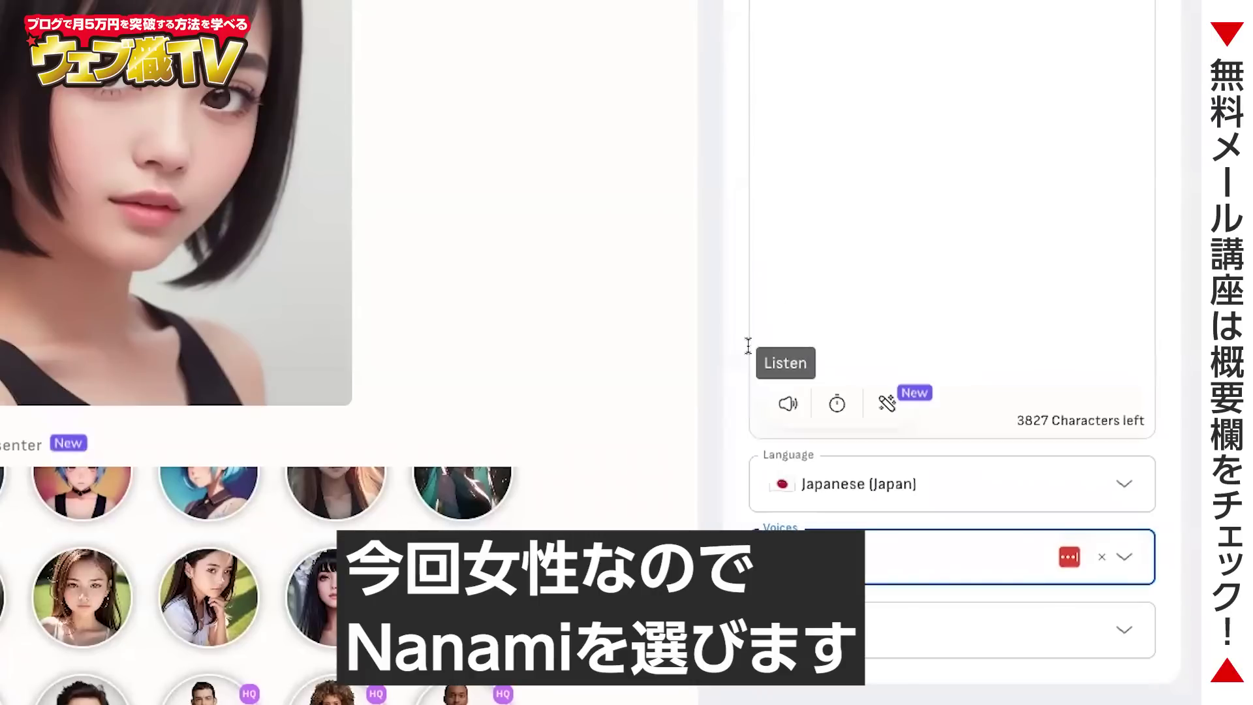
click(884, 638)
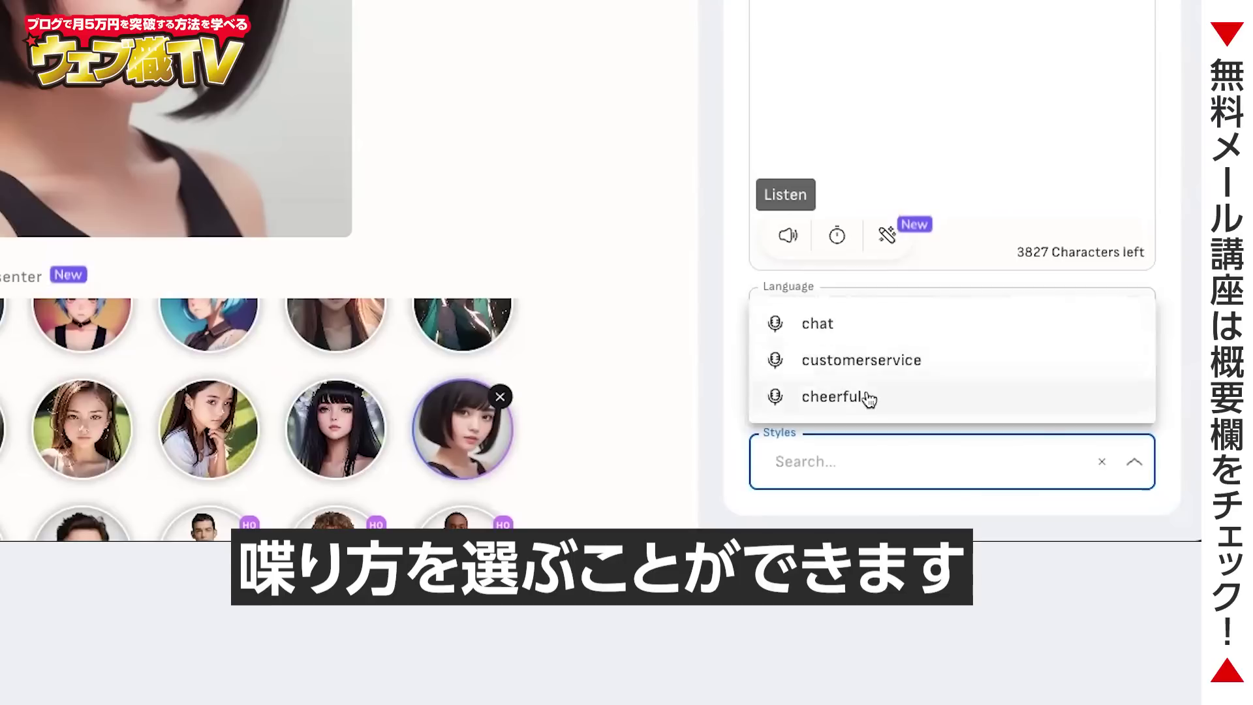
click(858, 335)
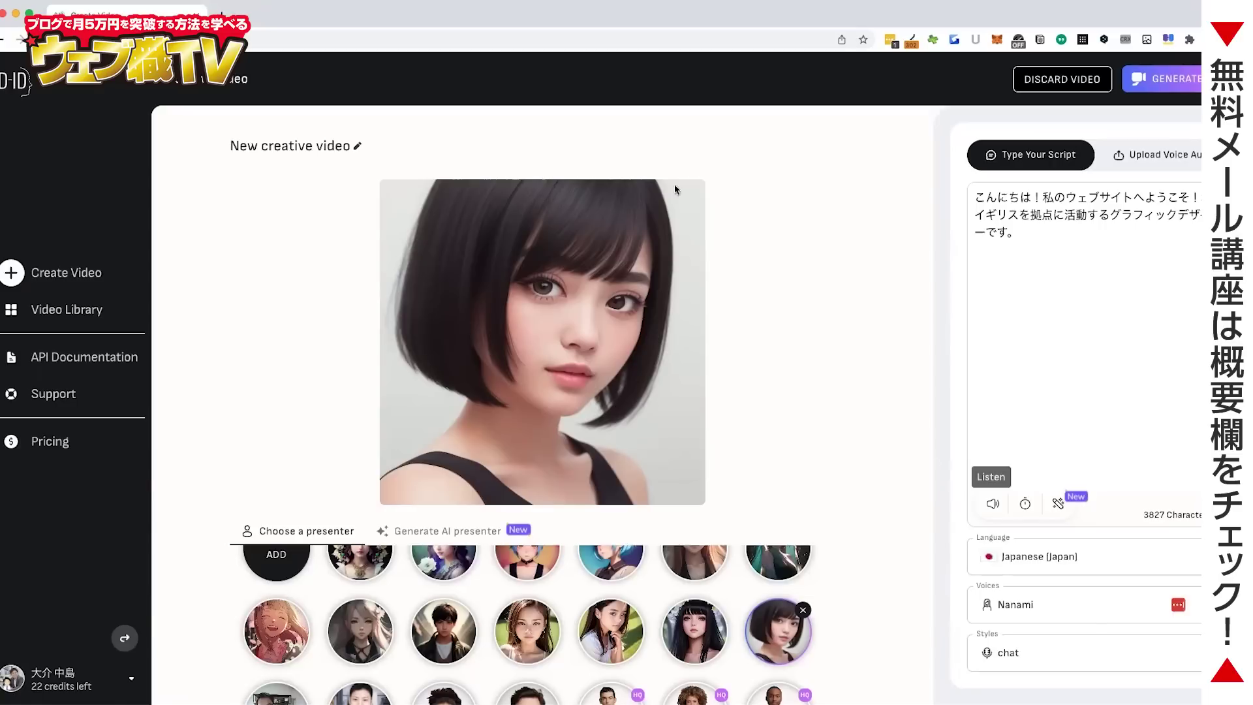
Generate the short-haired presenter's video, play the result from the video library and close the player.
click(1173, 80)
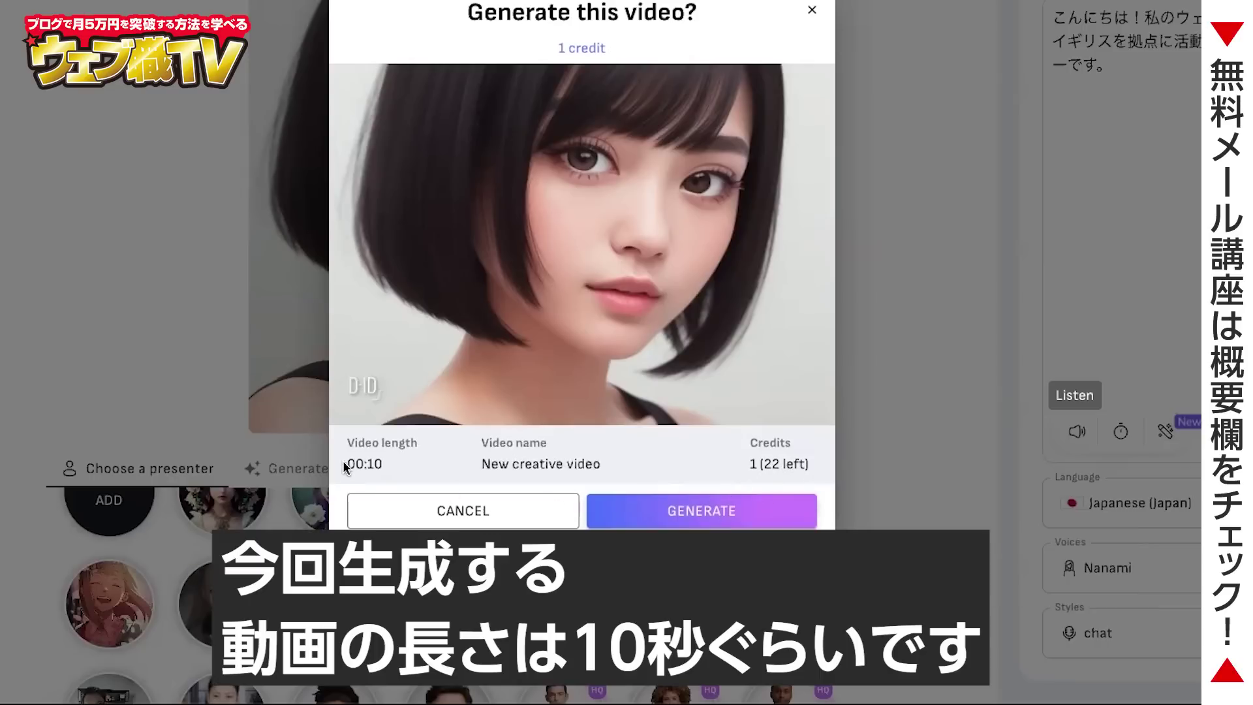
click(675, 512)
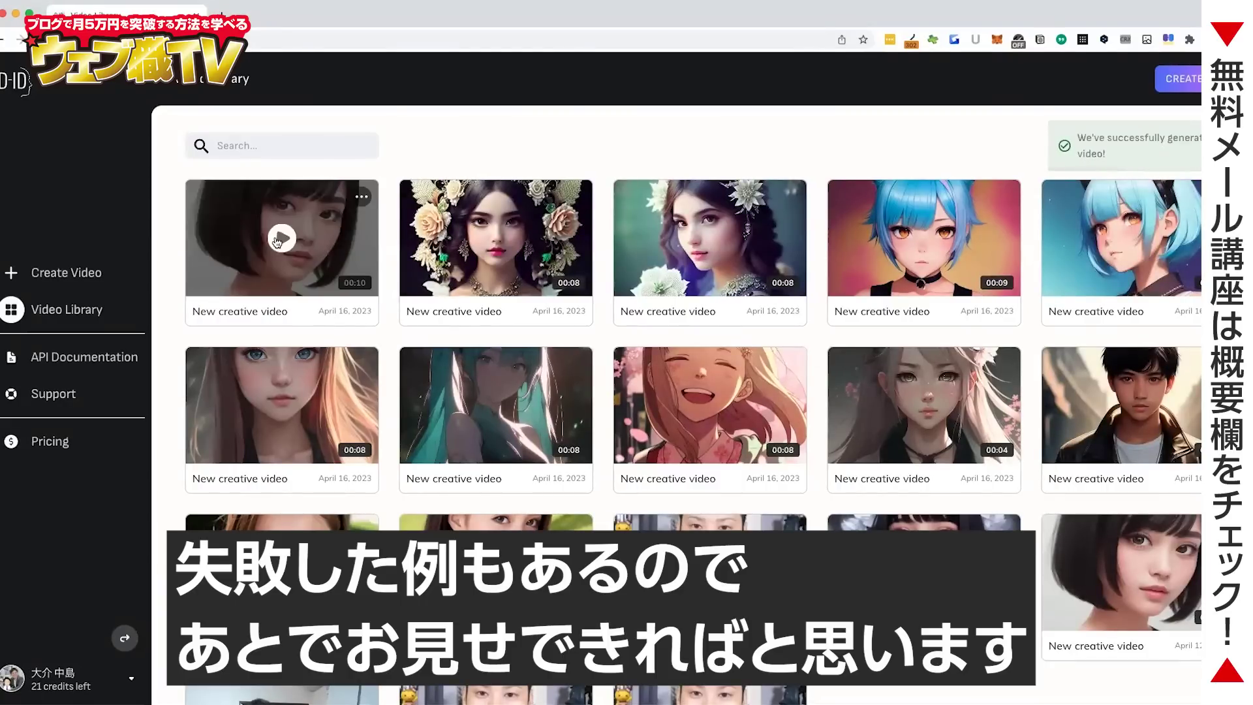
click(281, 239)
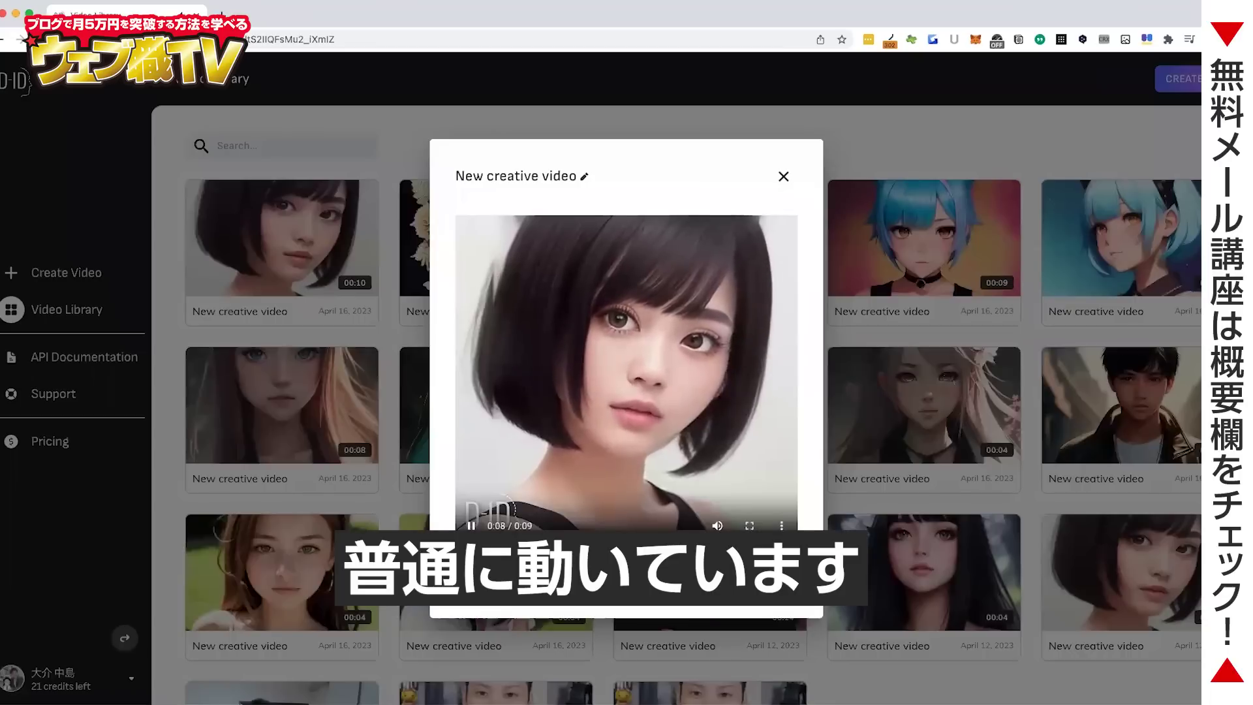
click(471, 526)
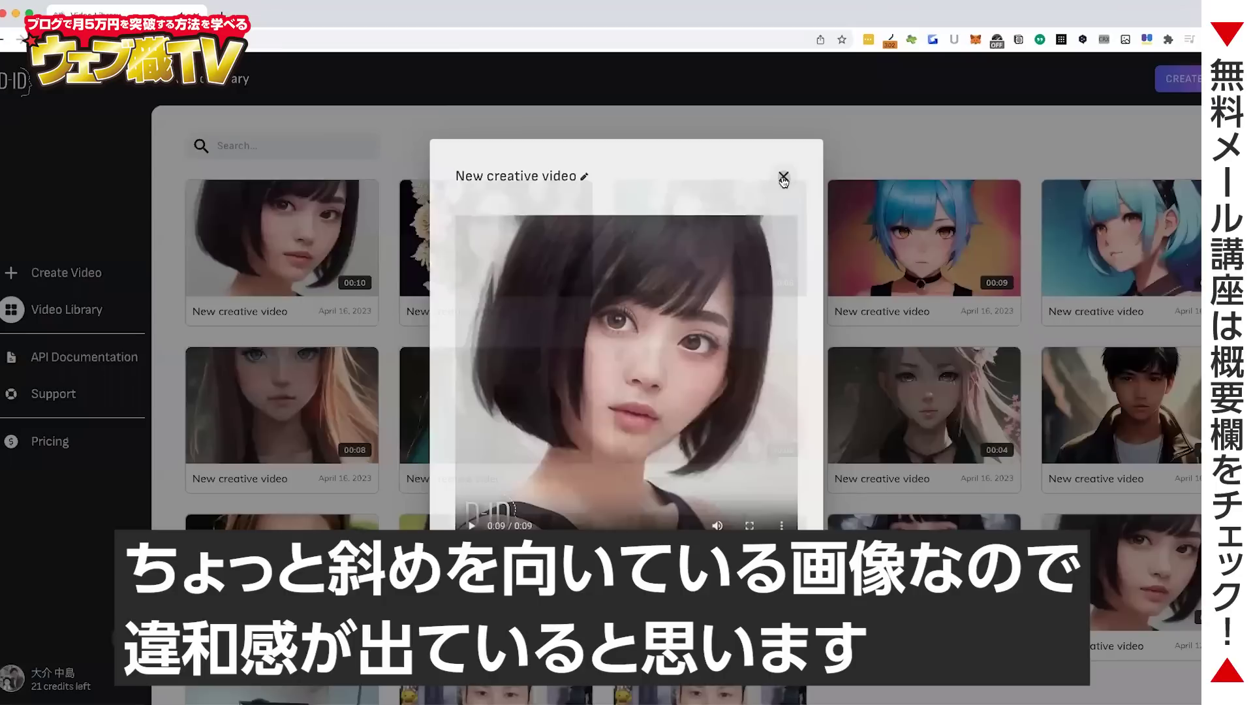
click(783, 177)
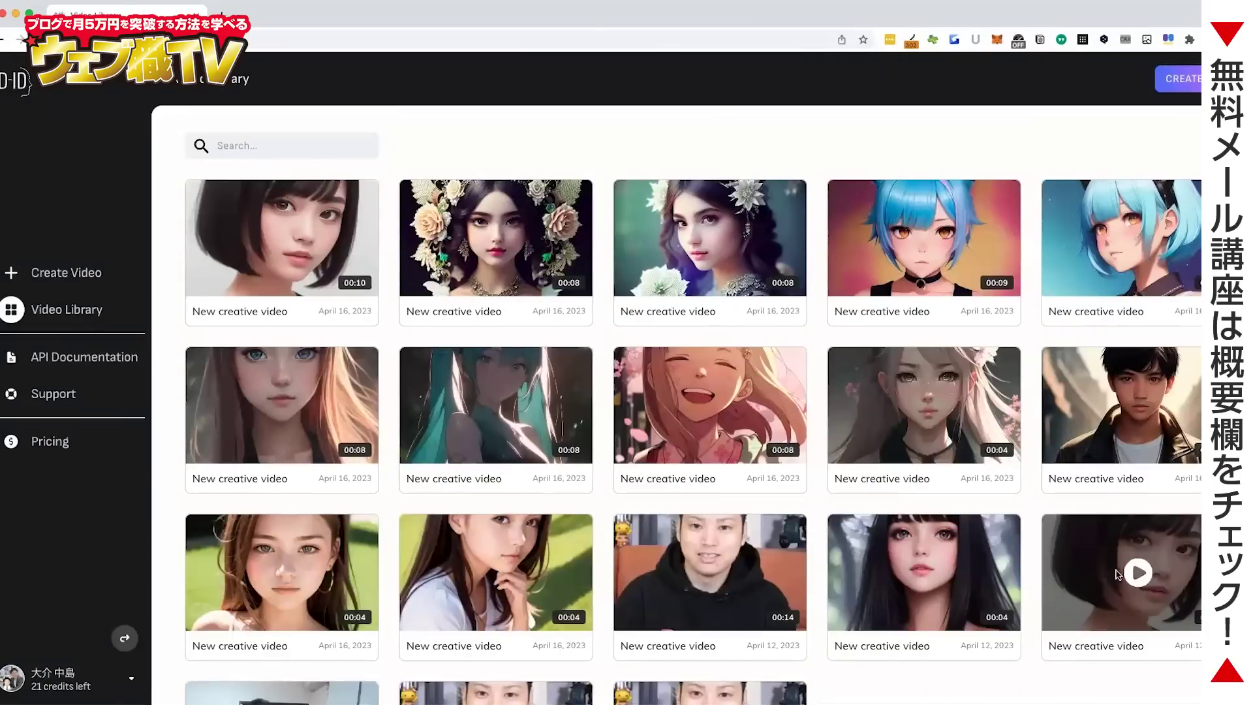
Play the earlier April 12 video of the same short-haired woman for comparison, then close it.
click(1120, 574)
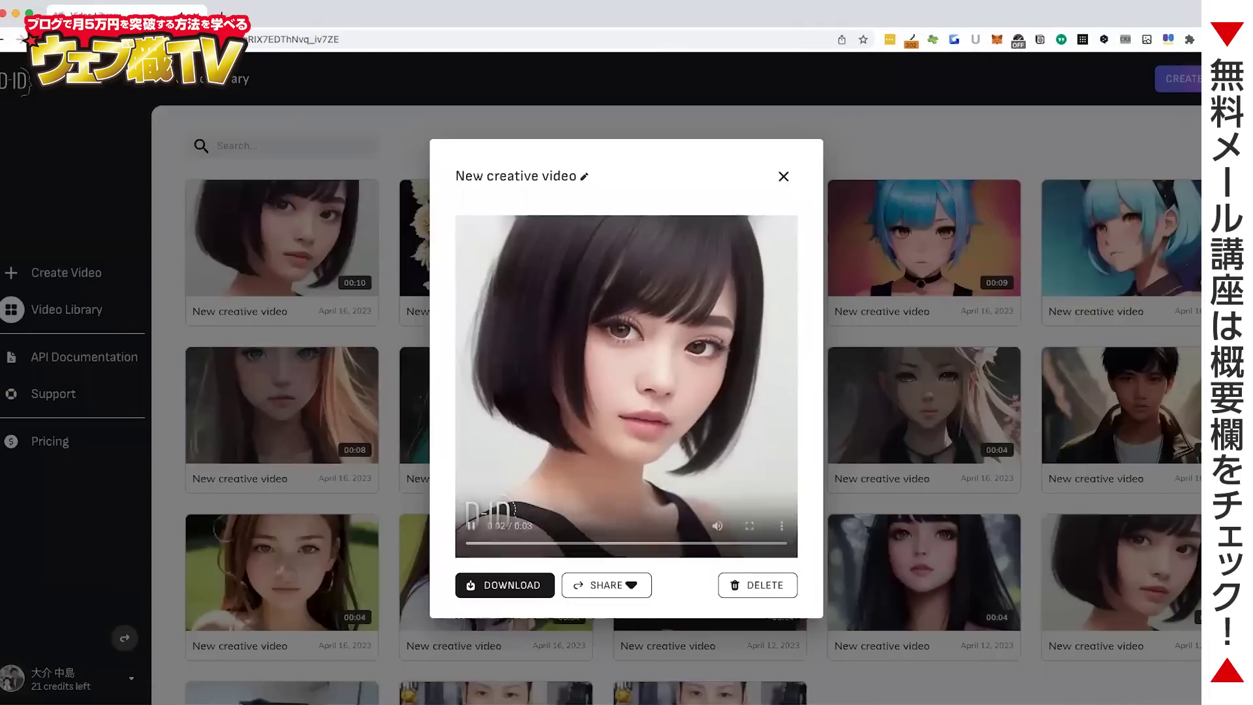
click(513, 507)
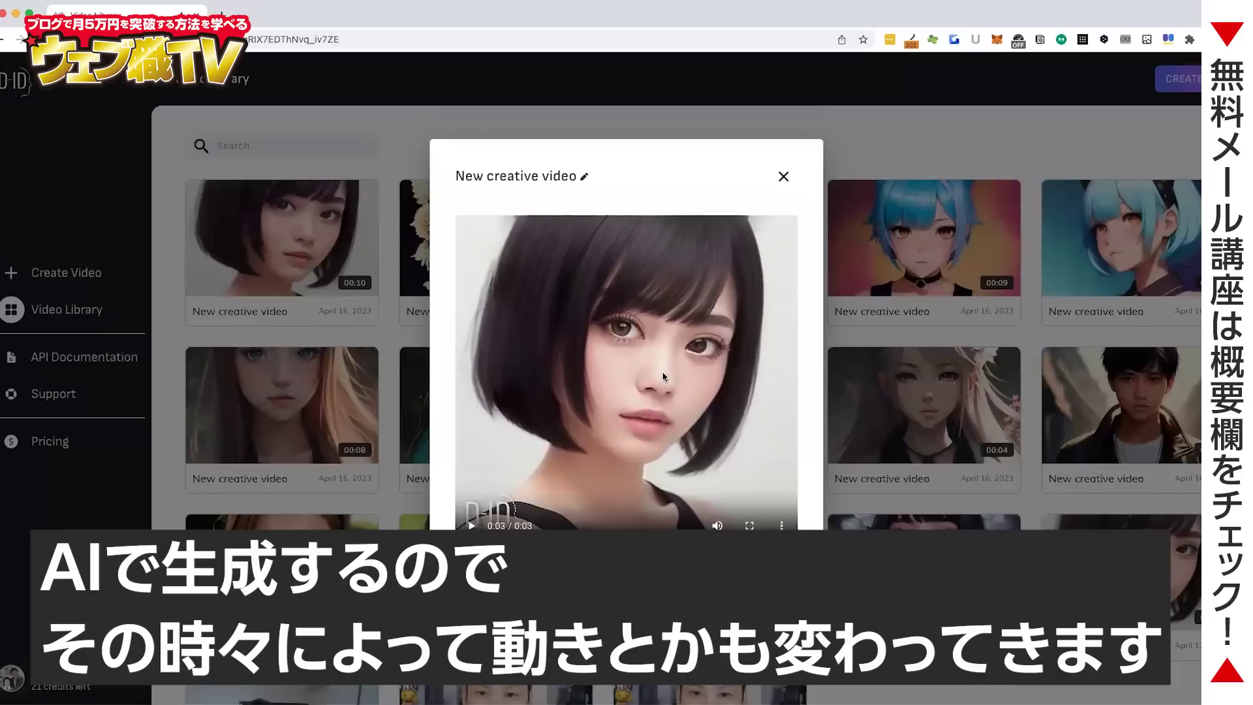
click(570, 261)
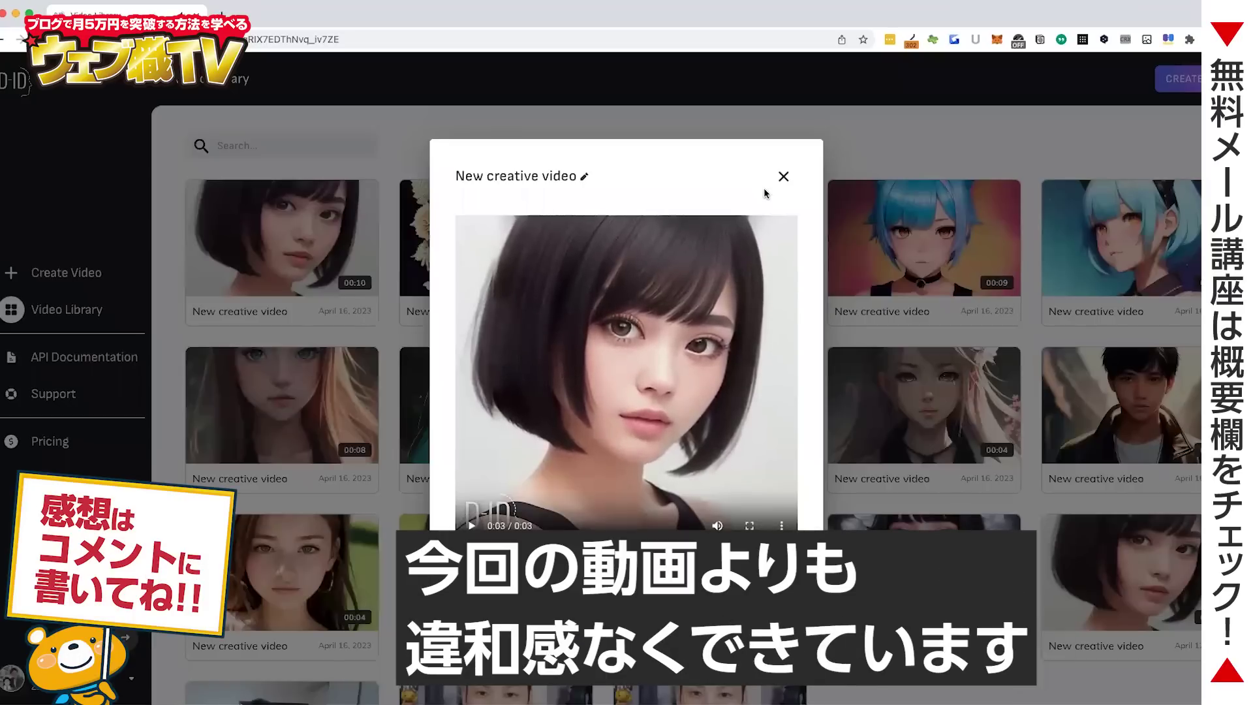
click(784, 177)
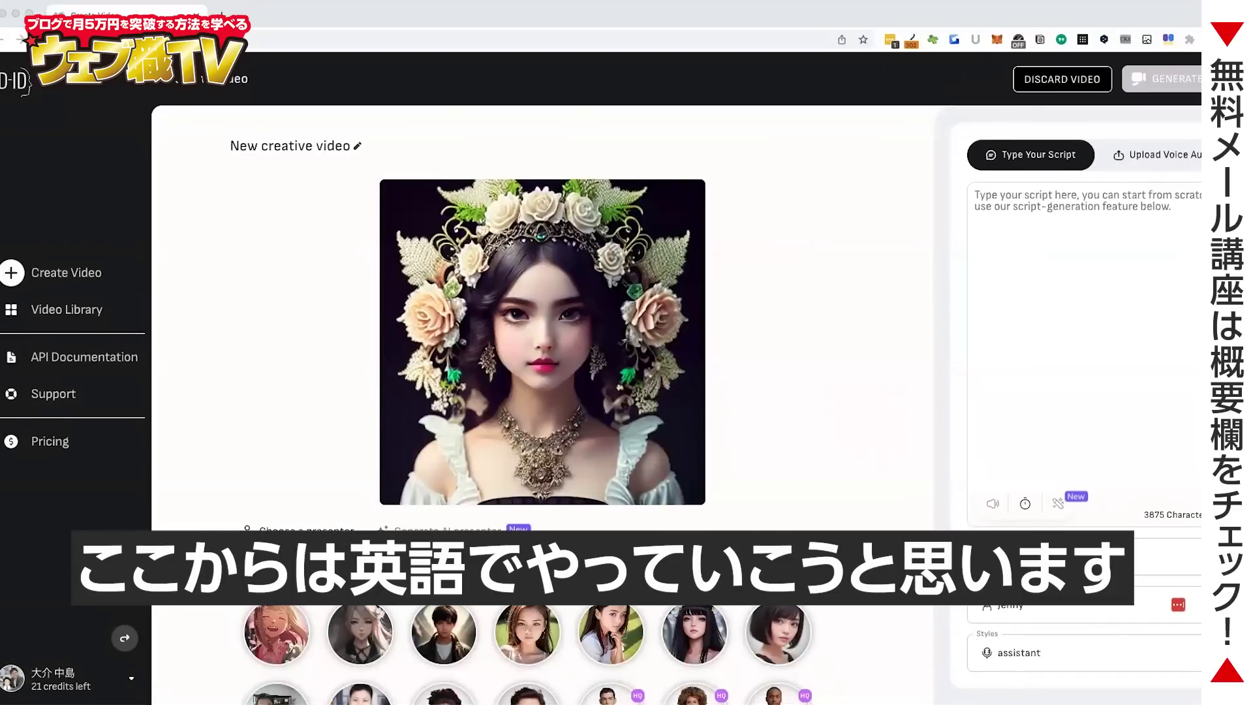
Select the brown-haired girl in the garden as presenter and enter "Hello! Welcome to my website! I am a graphic designer and illustrator based in the UK.".
click(841, 468)
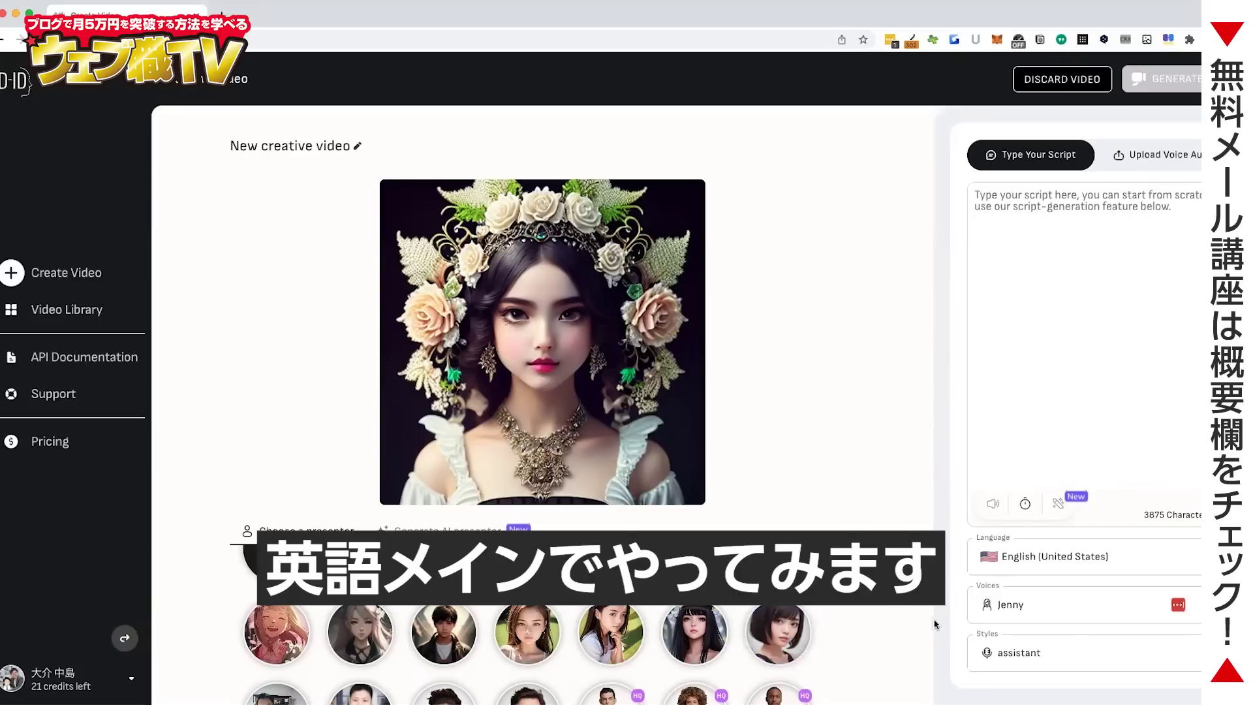
click(530, 634)
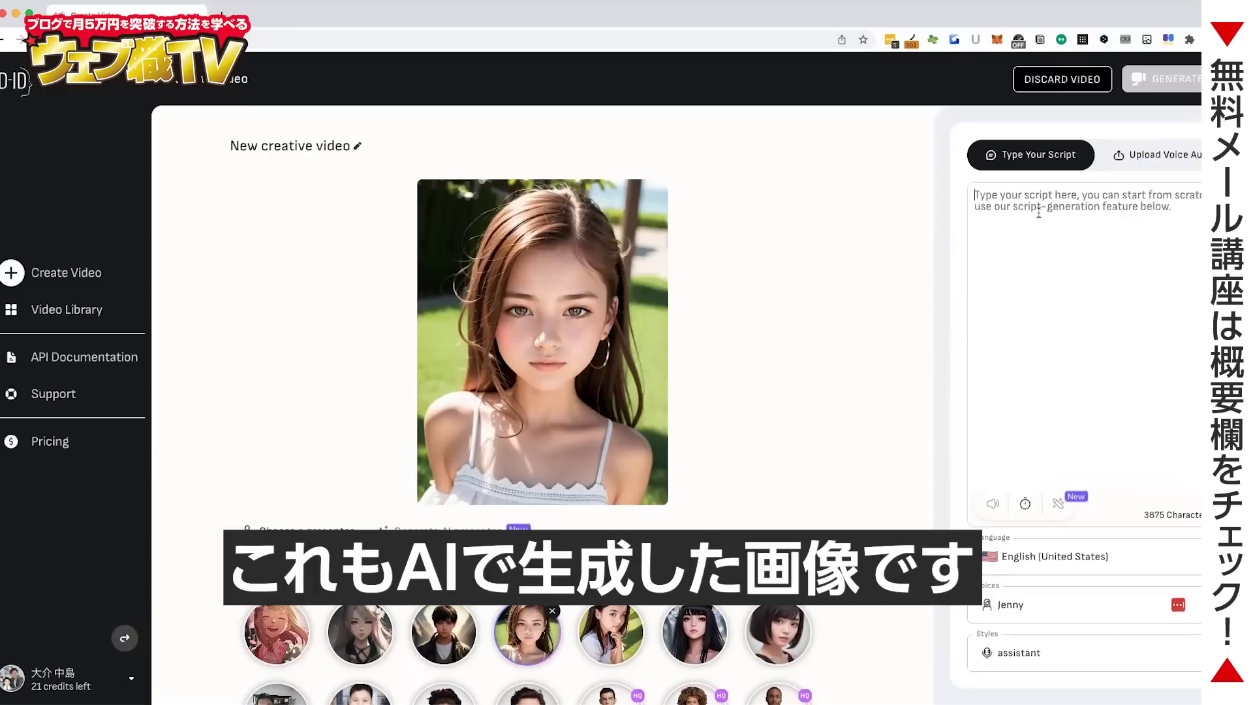
text(Hello! Welcome to my website! I am a graphic designer and illustrator based in the UK.)
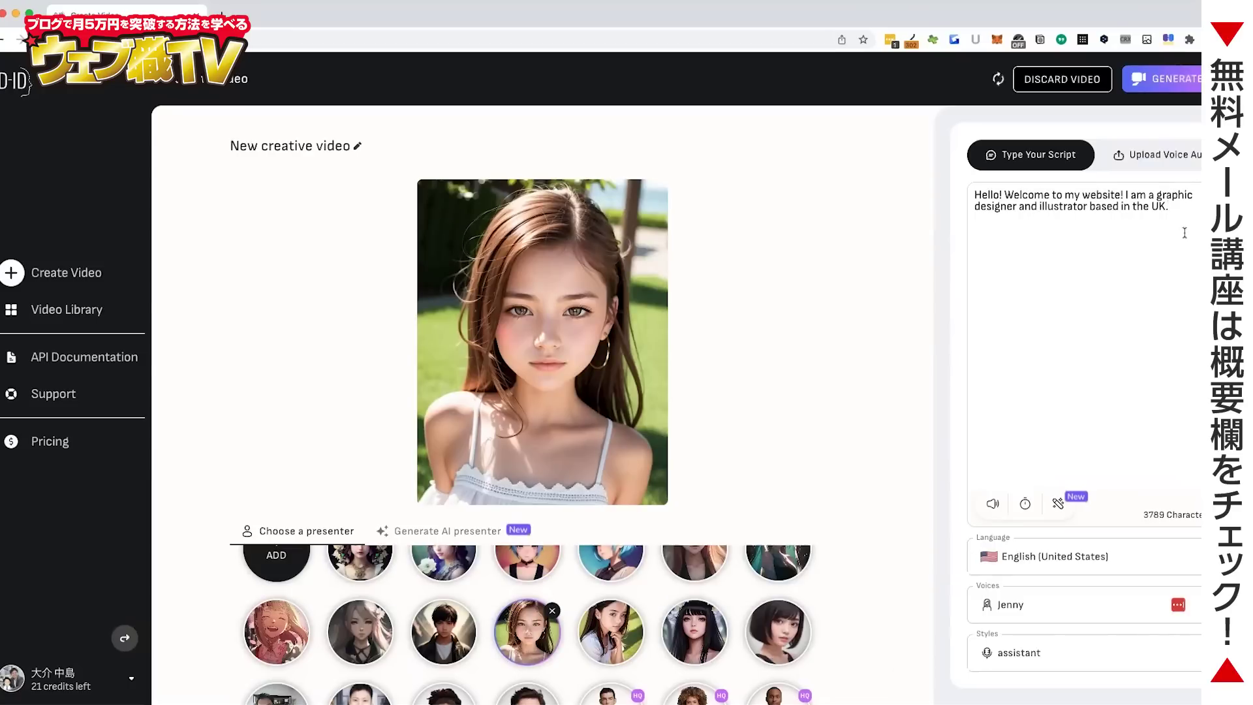
Copy the full English script text and check that the language is English (United States).
drag(1198, 217, 913, 192)
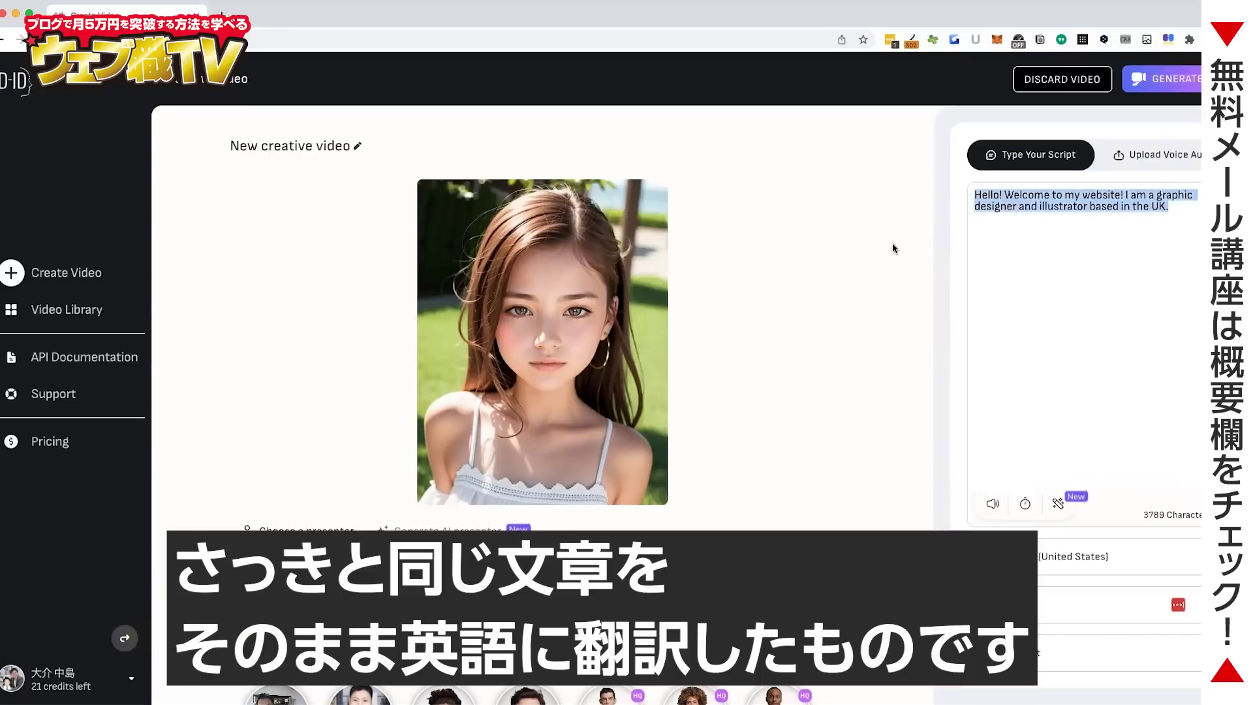
click(1152, 262)
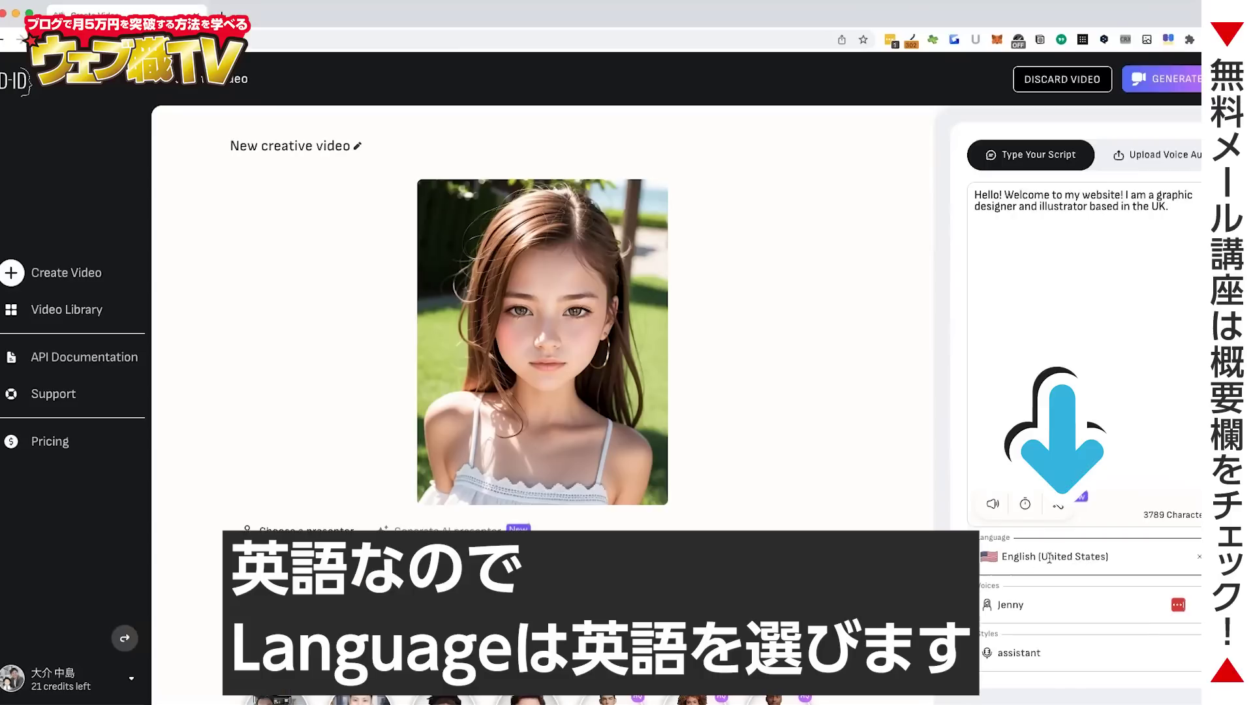
click(1073, 558)
key(Escape)
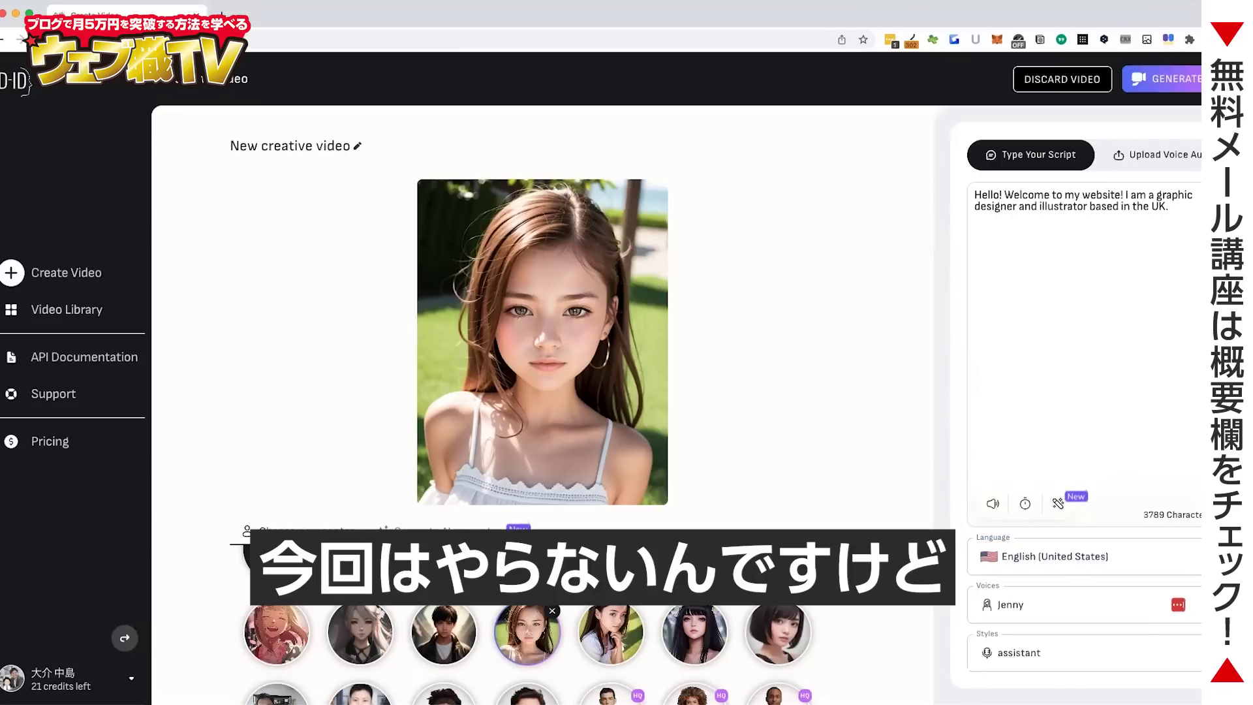
drag(1192, 207, 993, 183)
key(super+c)
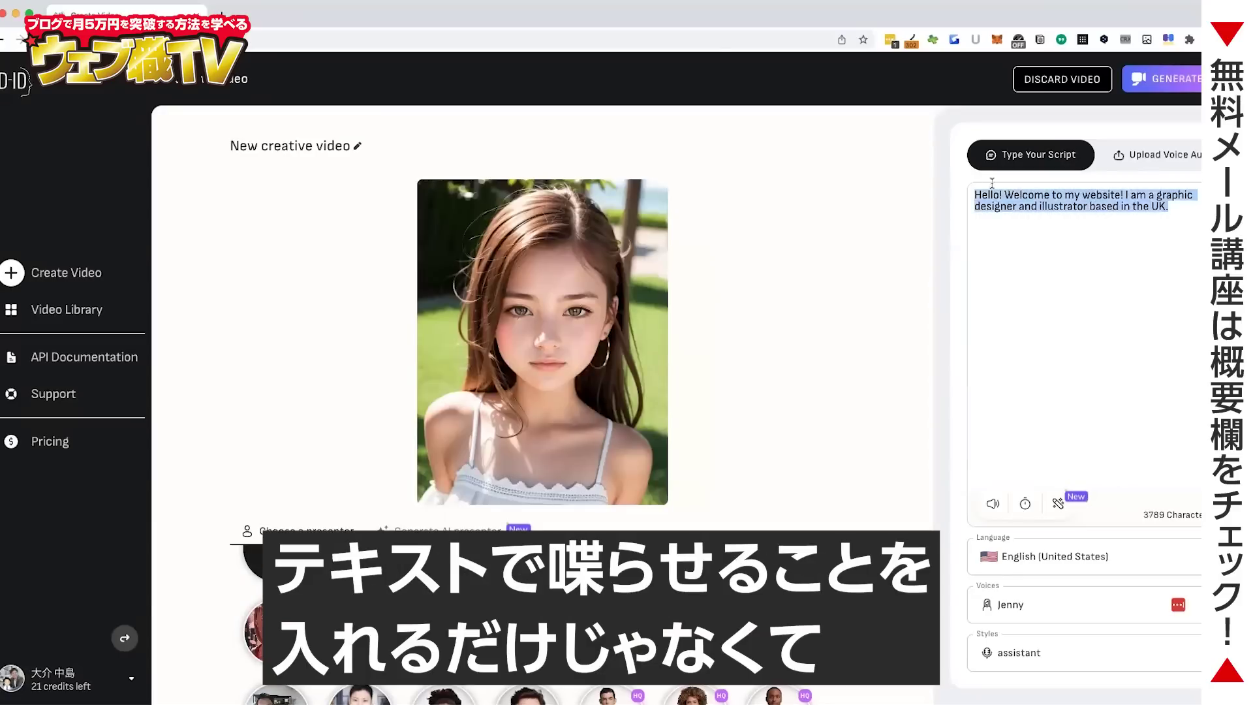
click(1035, 194)
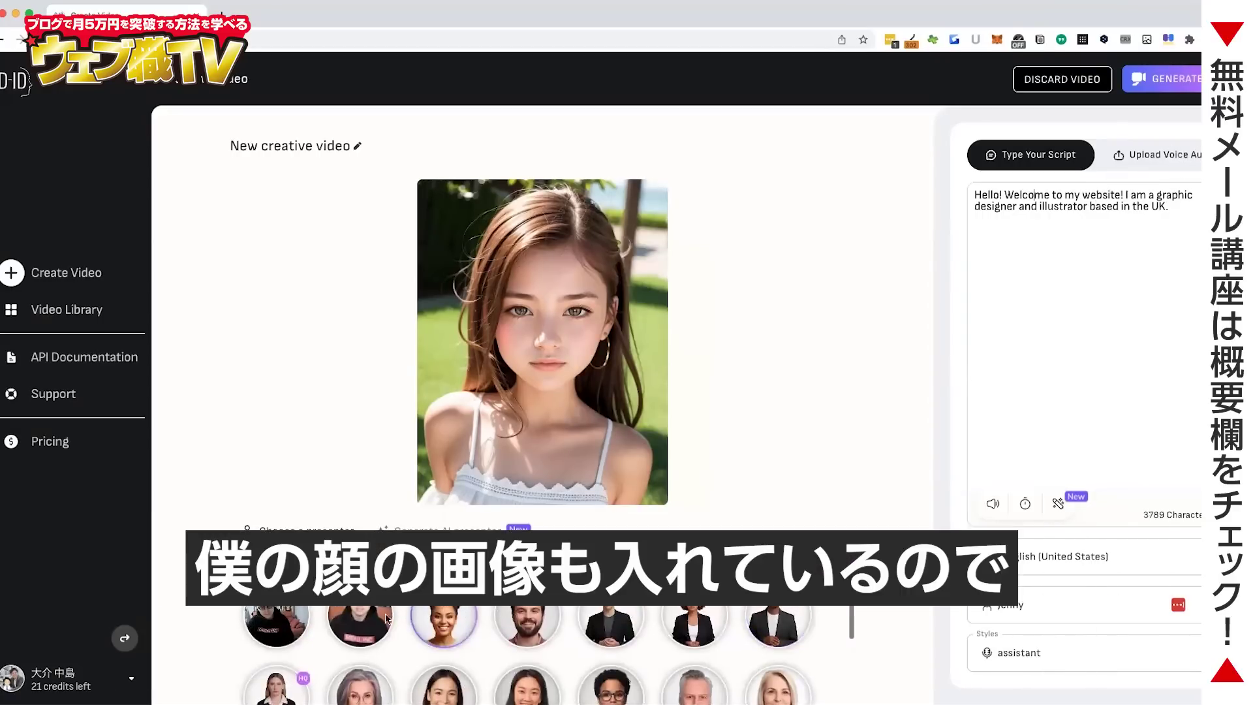
Try the photo of the man in the black hoodie as presenter, switching back to the brown-haired girl in the garden.
click(307, 620)
scroll(315, 647, down, 3)
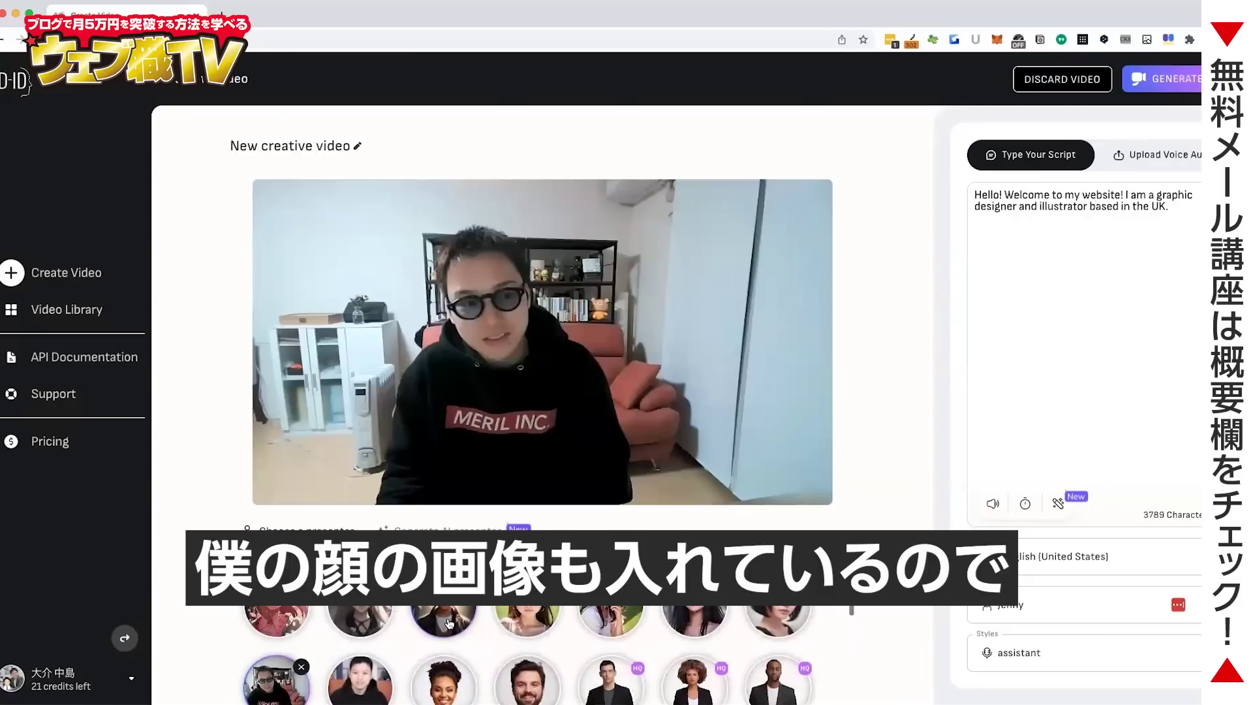
click(527, 653)
scroll(527, 653, down, 3)
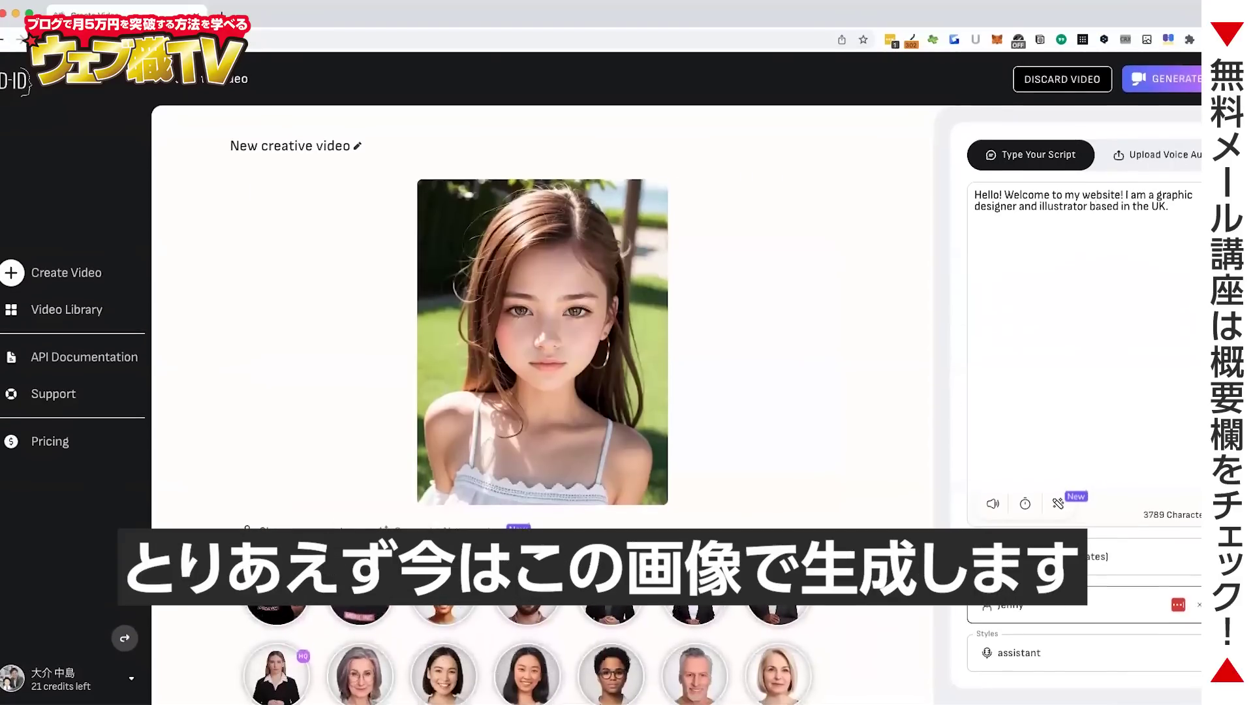
Examine the female and male voices available for English (United States).
click(1070, 601)
scroll(1051, 434, down, 5)
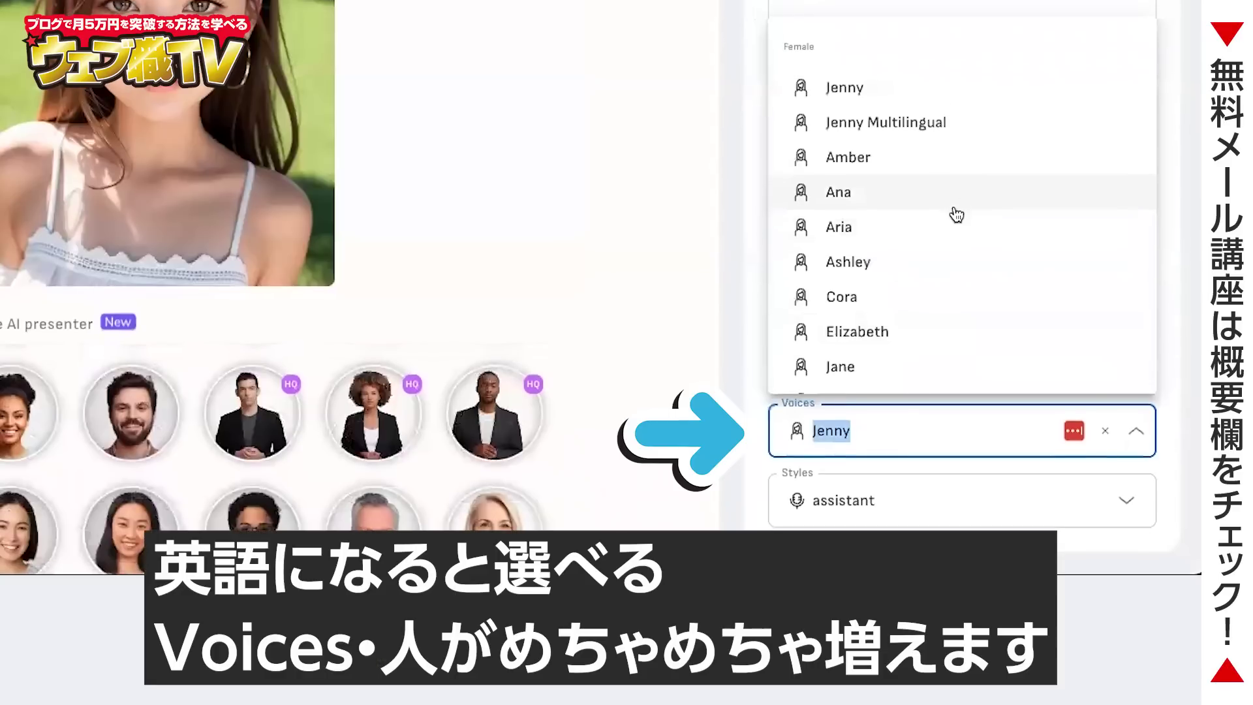
scroll(906, 196, up, 5)
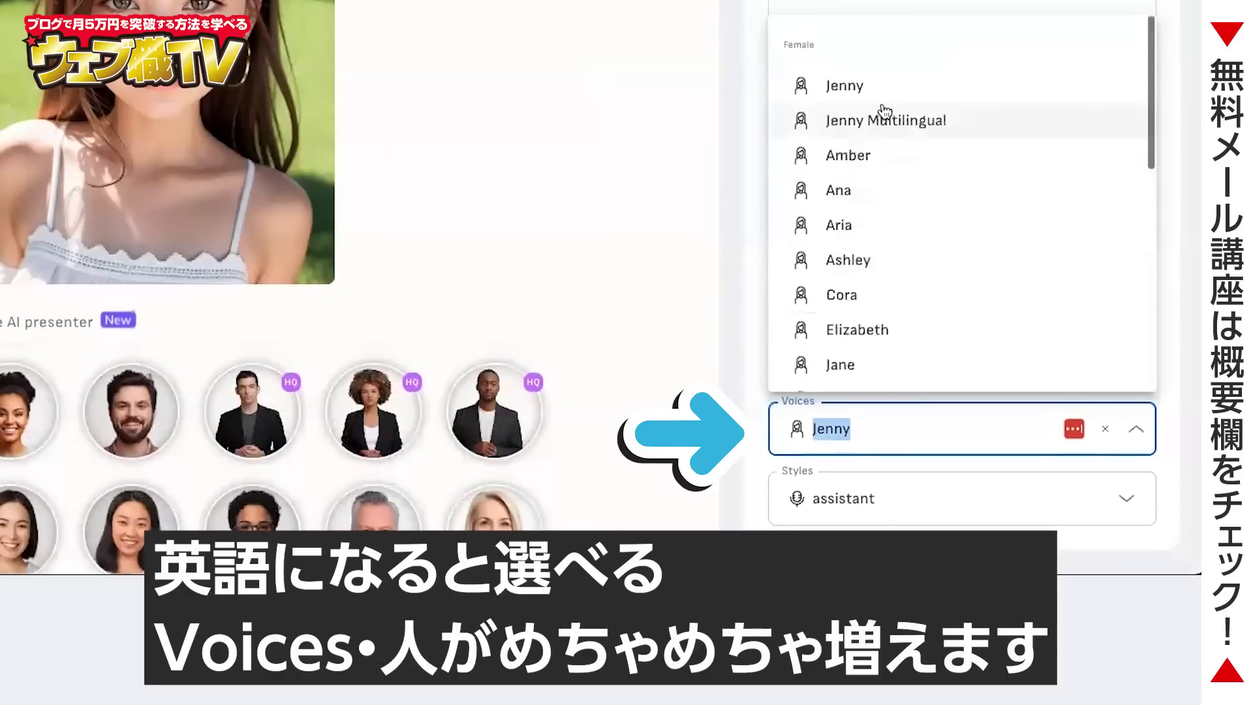
scroll(881, 313, down, 3)
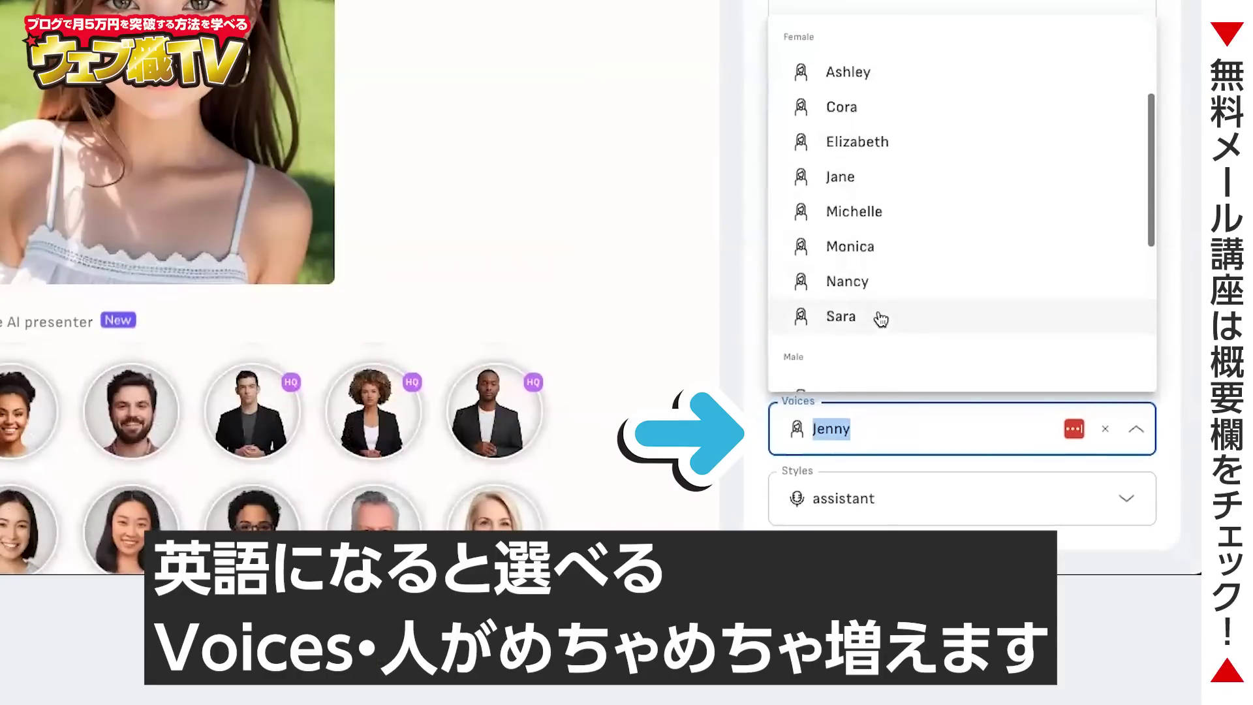
scroll(882, 314, up, 3)
scroll(910, 167, down, 5)
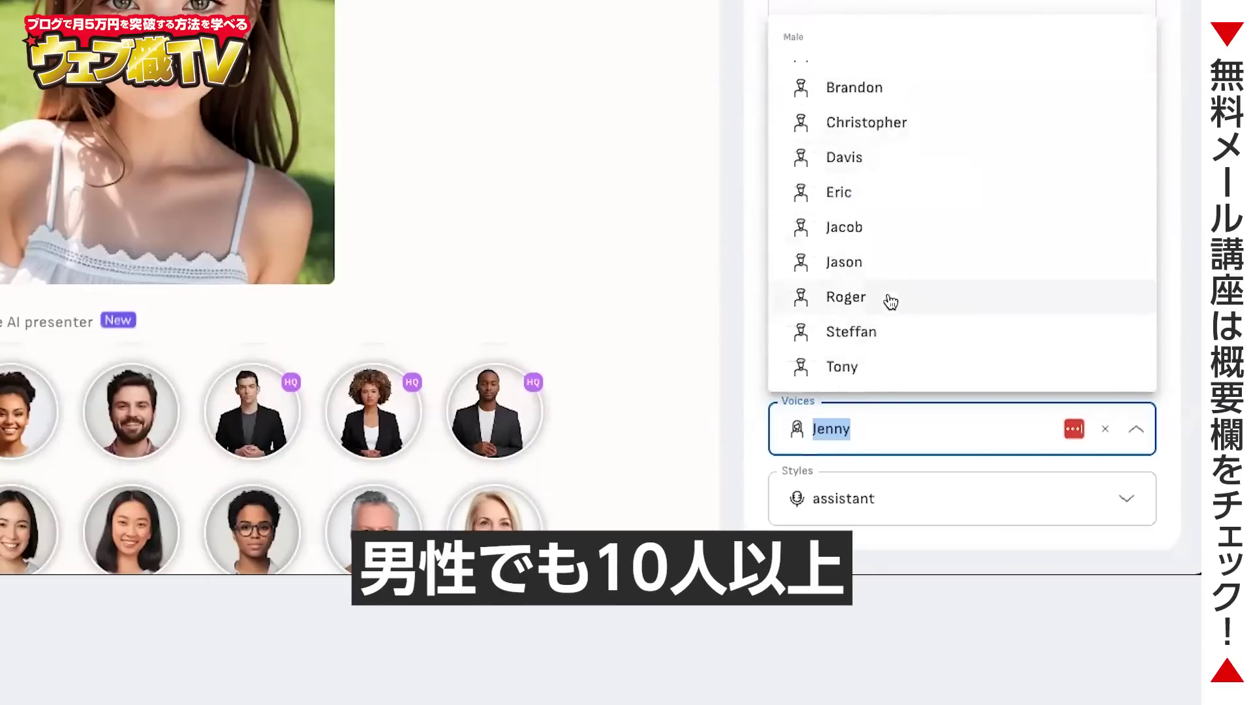
scroll(904, 204, up, 5)
scroll(931, 246, down, 5)
scroll(918, 236, up, 5)
Choose the female voice Sara and the friendly speaking style.
scroll(941, 155, down, 2)
scroll(940, 155, down, 3)
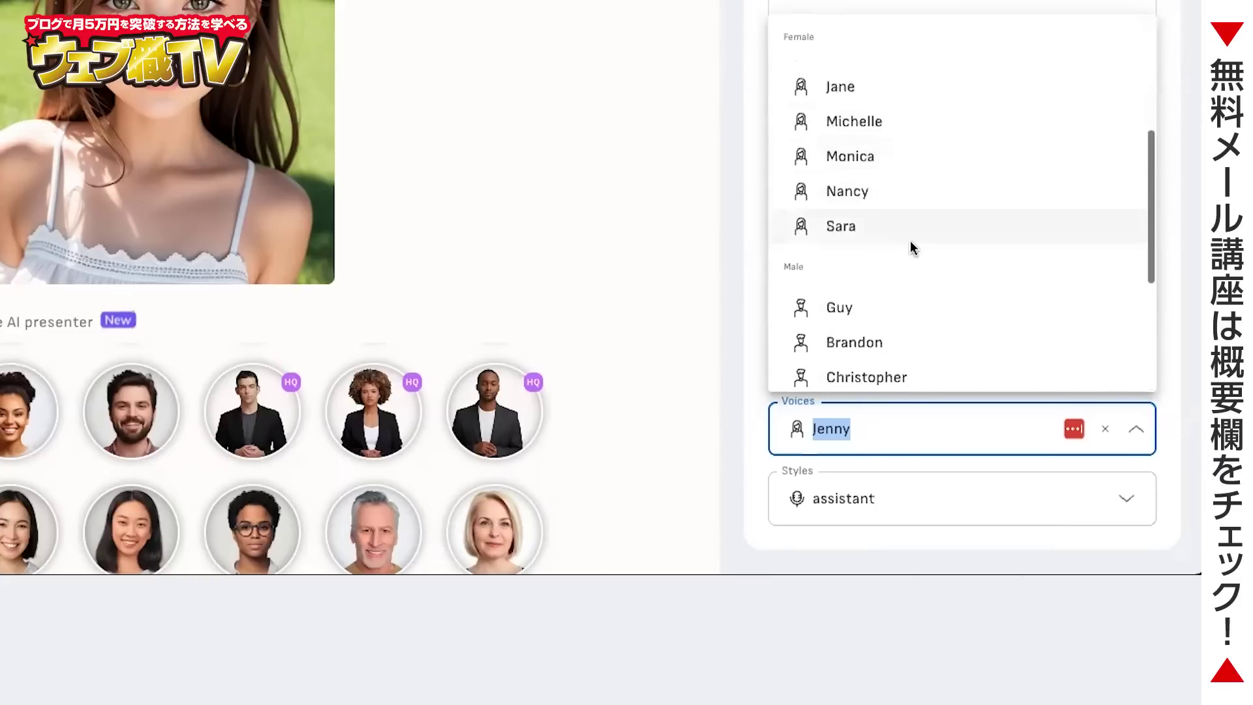
click(910, 240)
click(735, 405)
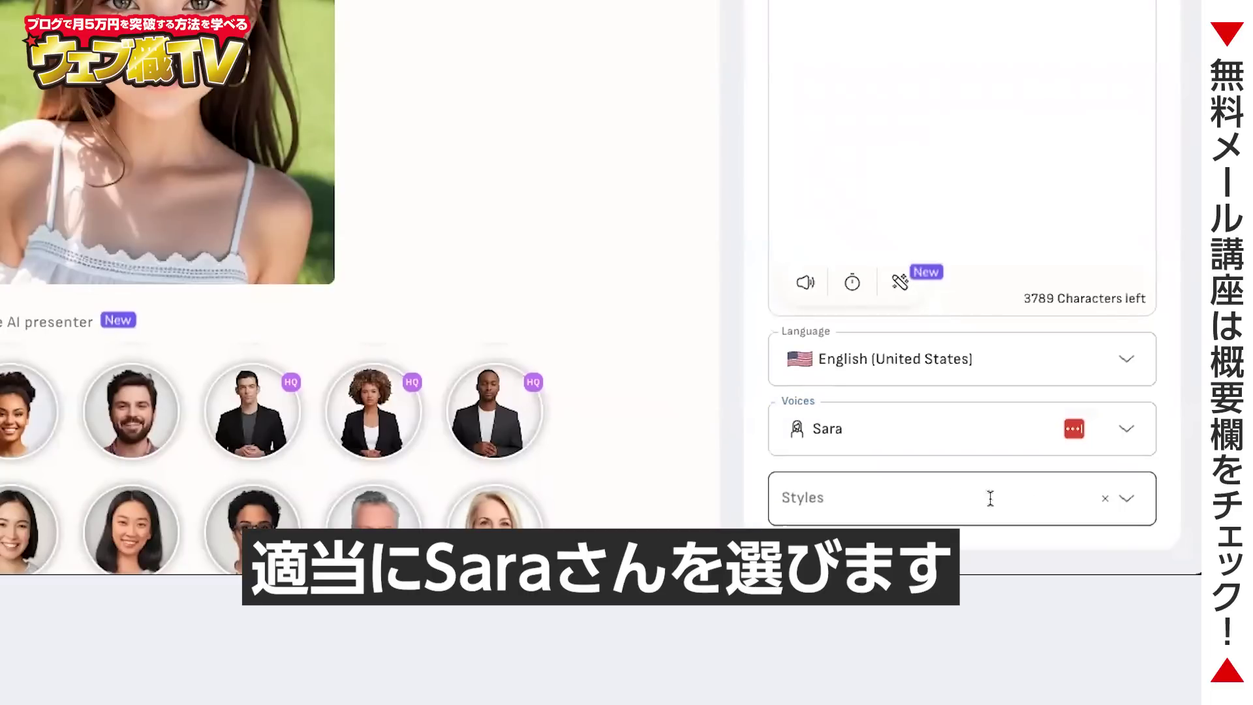
click(1123, 501)
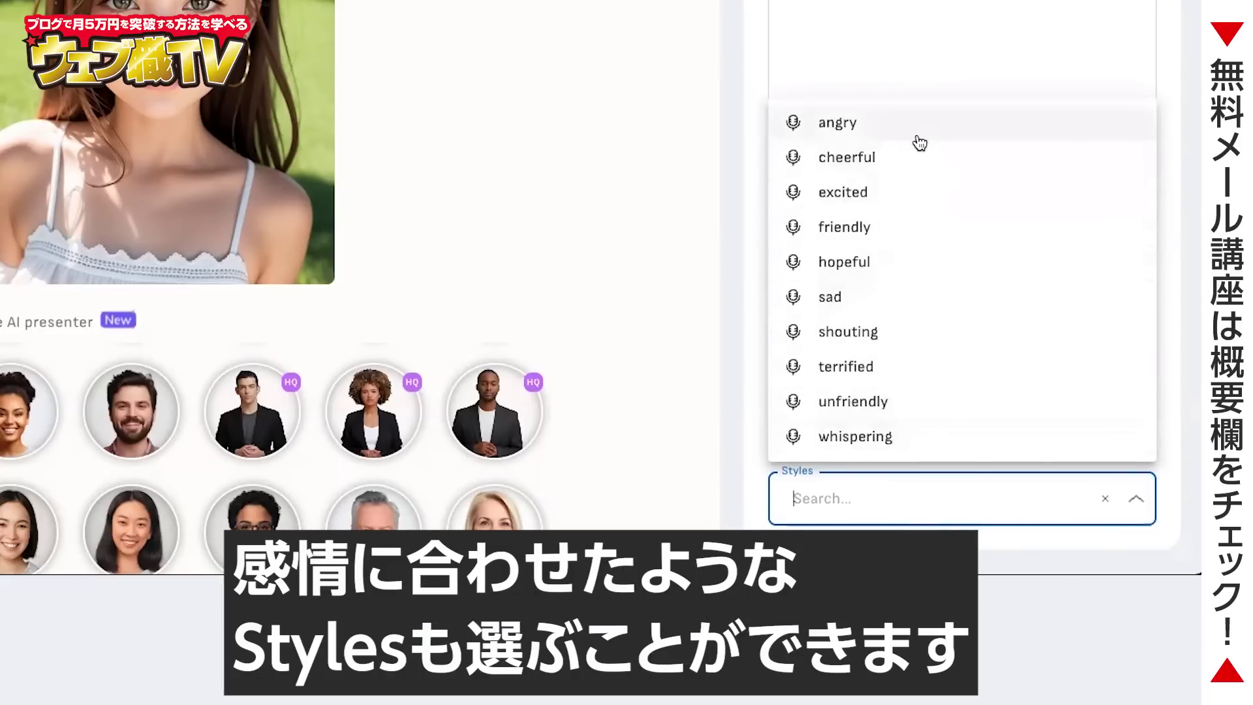
click(918, 233)
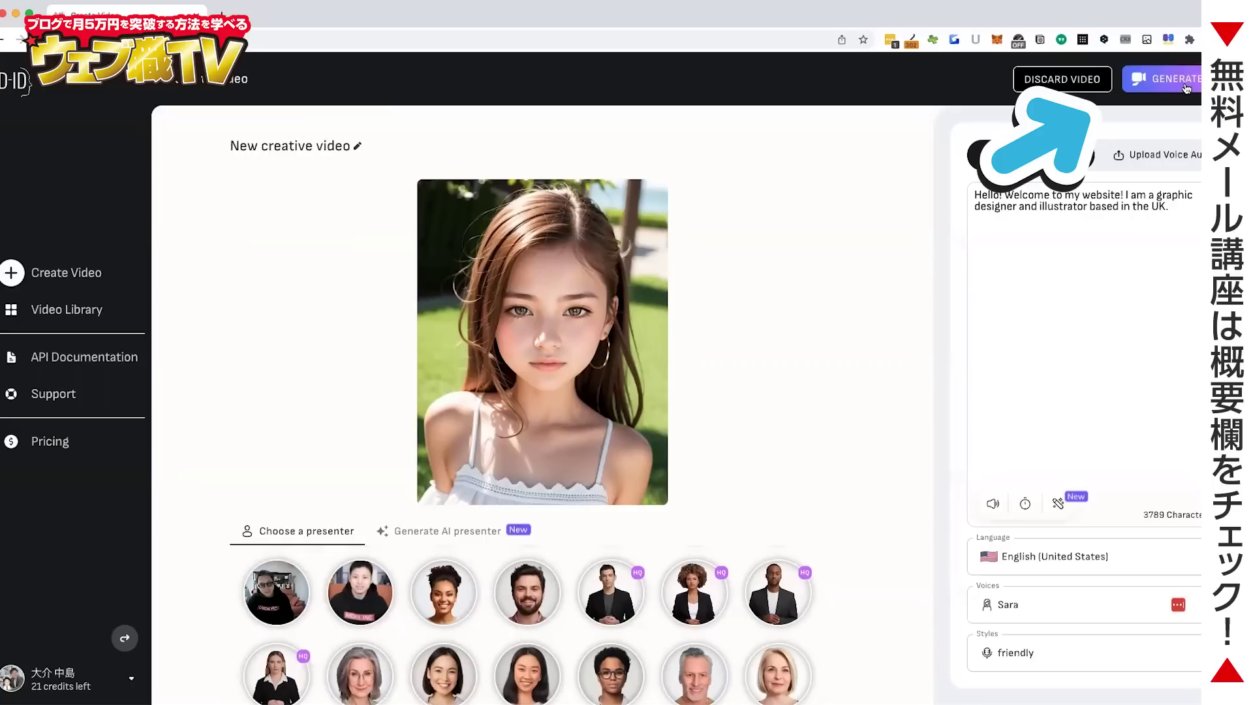
Generate the brown-haired girl's video and play the result from the video library.
click(1165, 79)
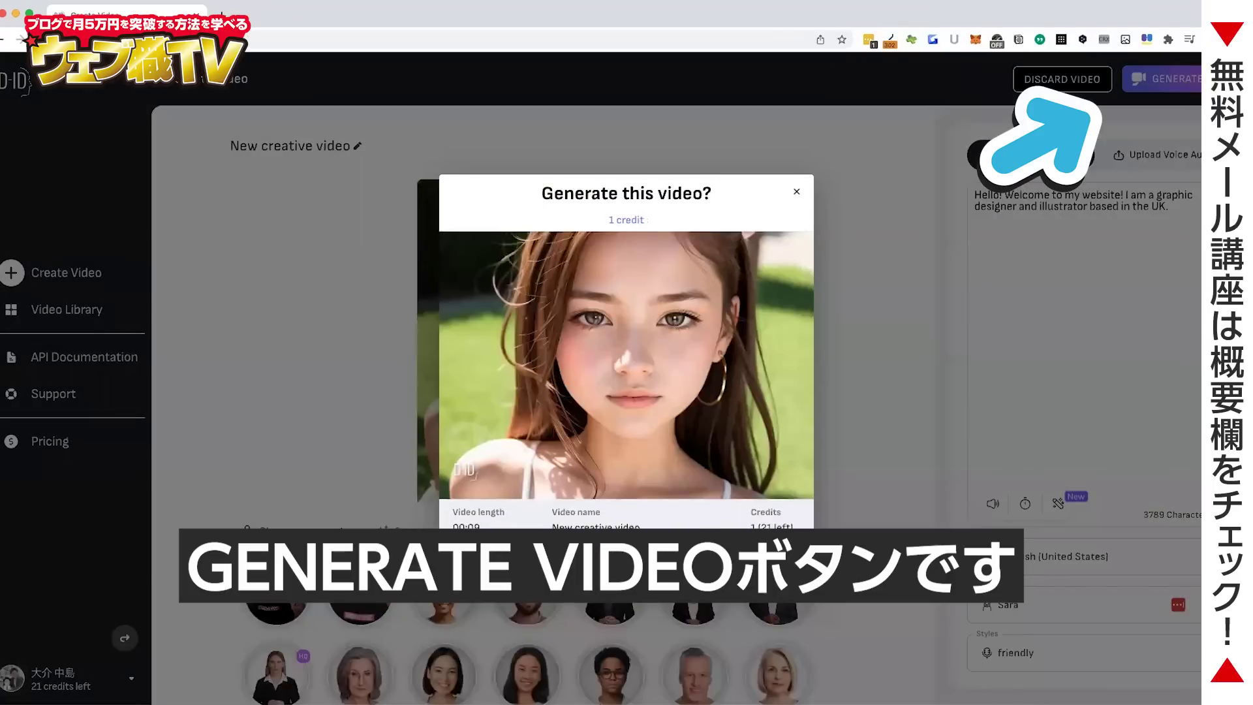
click(705, 565)
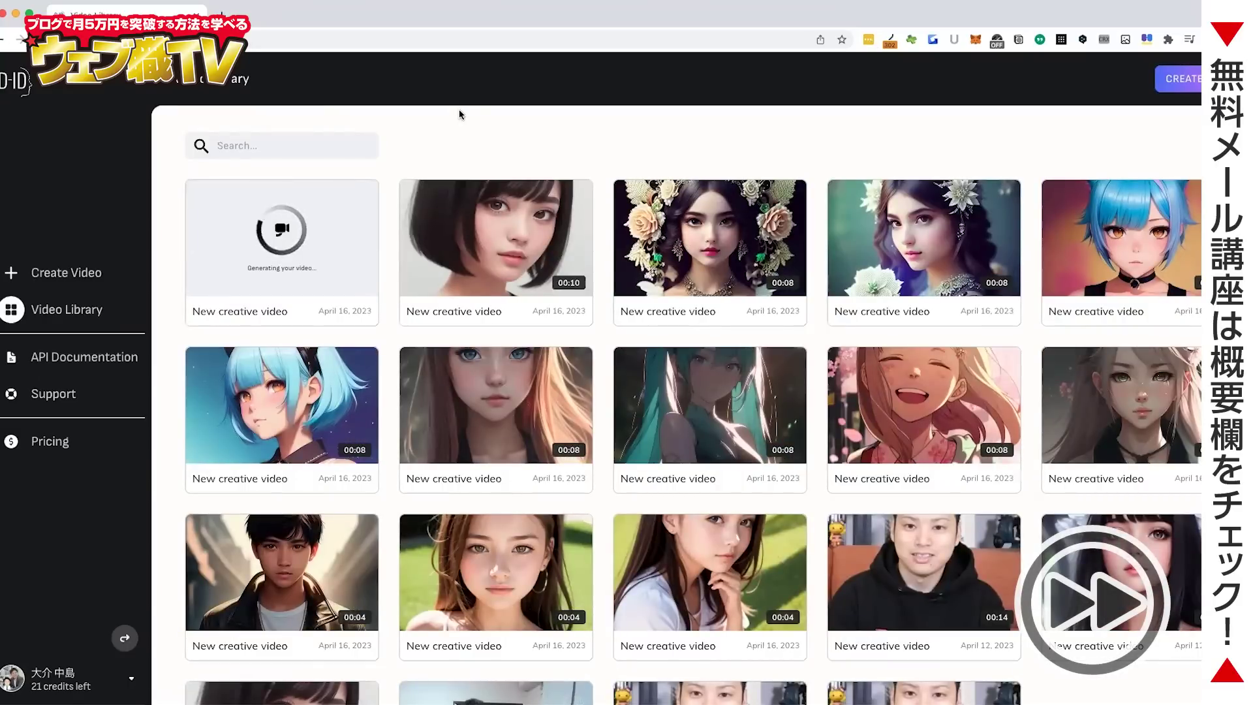
mouse_move(316, 261)
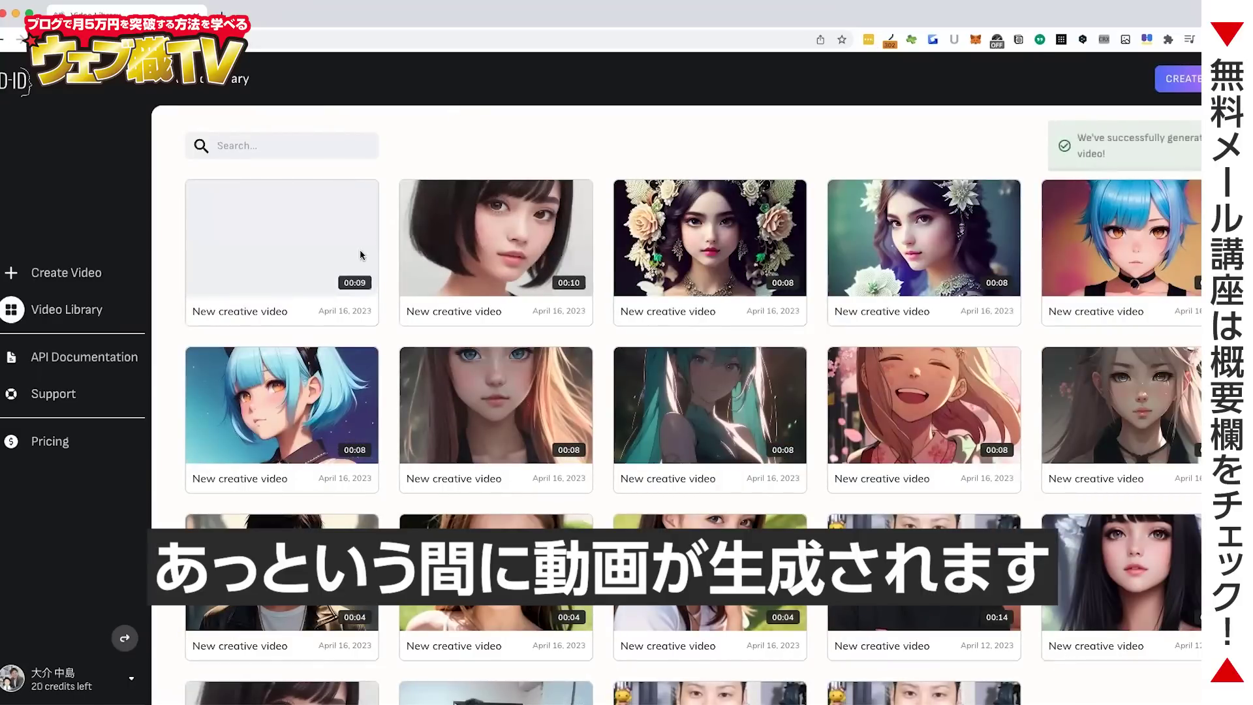
click(292, 242)
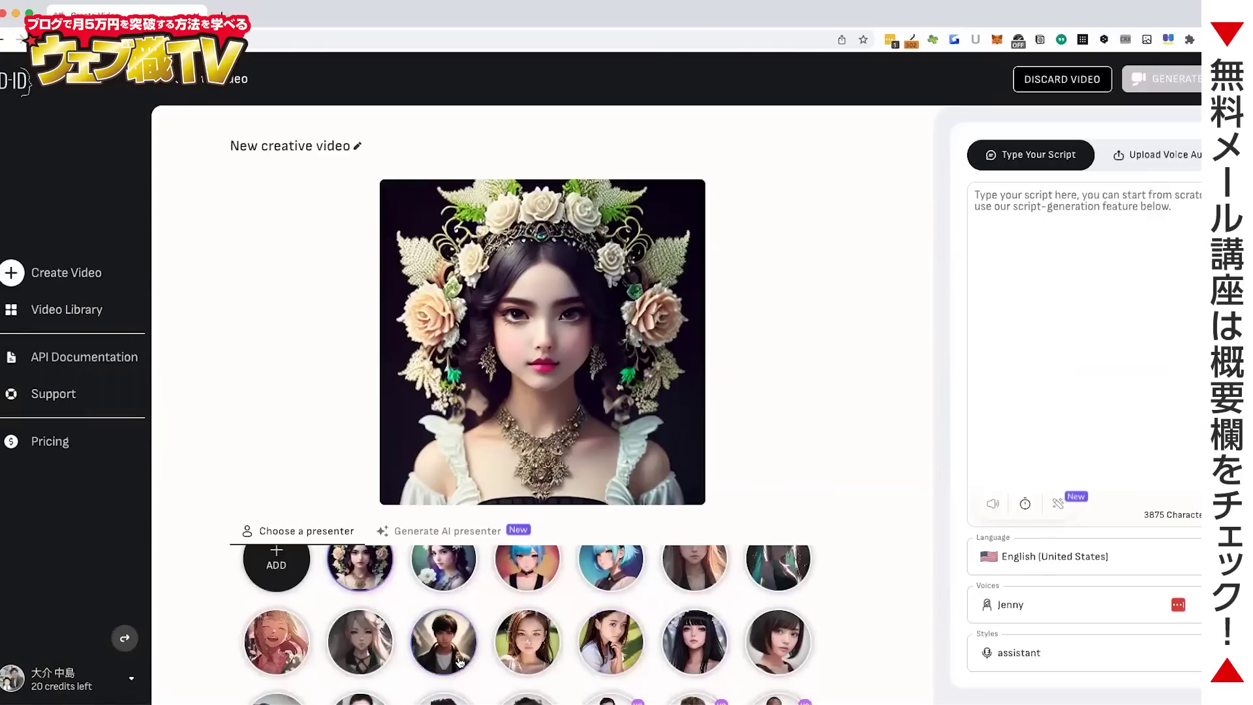
Select the dark-haired boy in the leather jacket as presenter and paste the copied English introduction as the script.
click(460, 663)
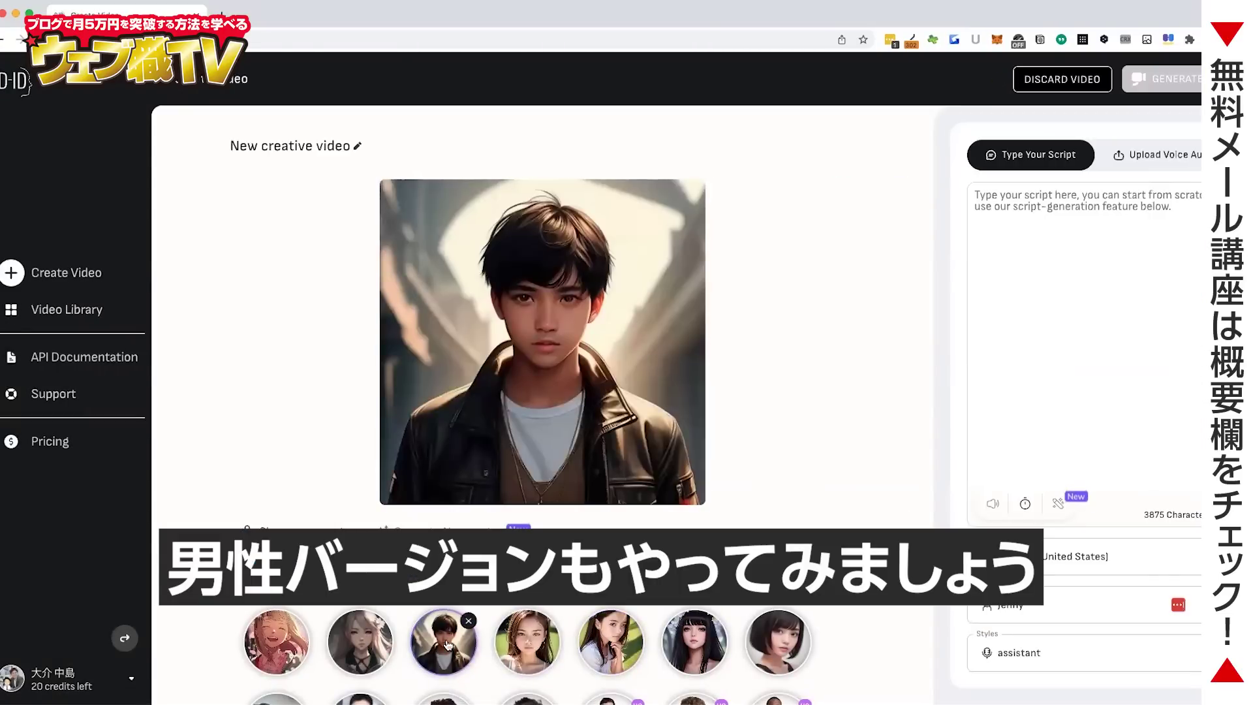
click(1074, 301)
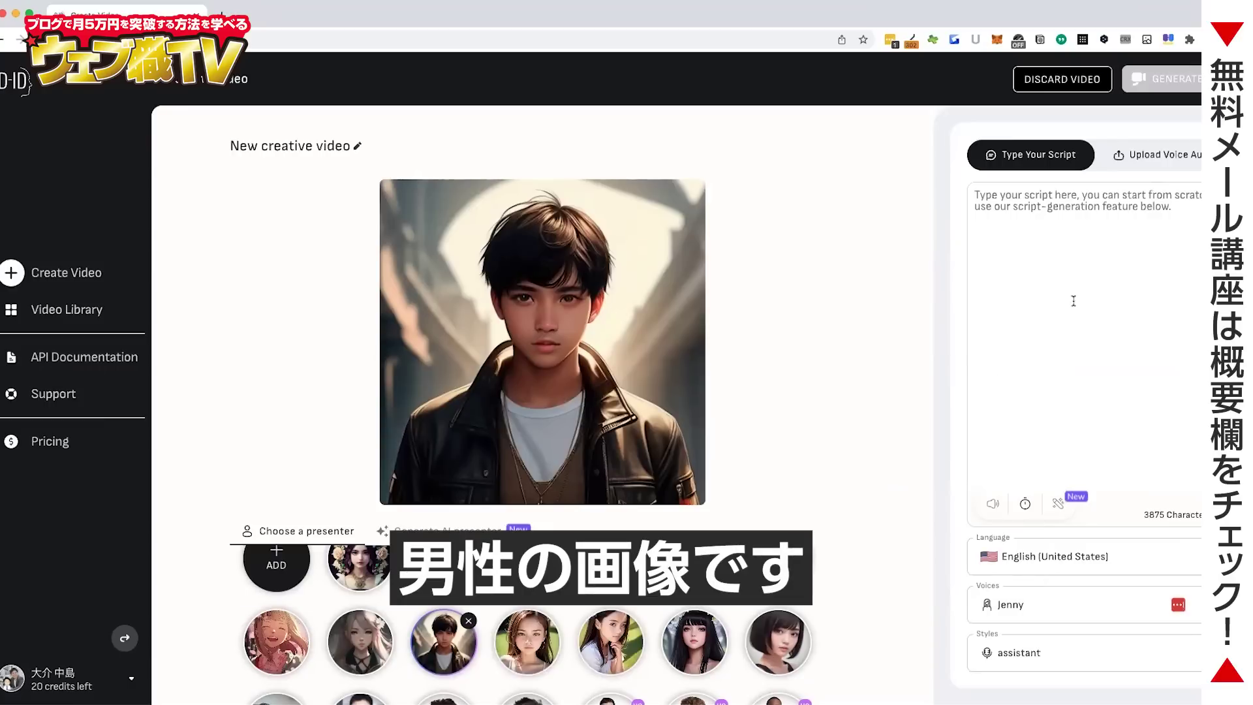
key(super+v)
Choose the male voice Davis with the chat speaking style.
click(1070, 602)
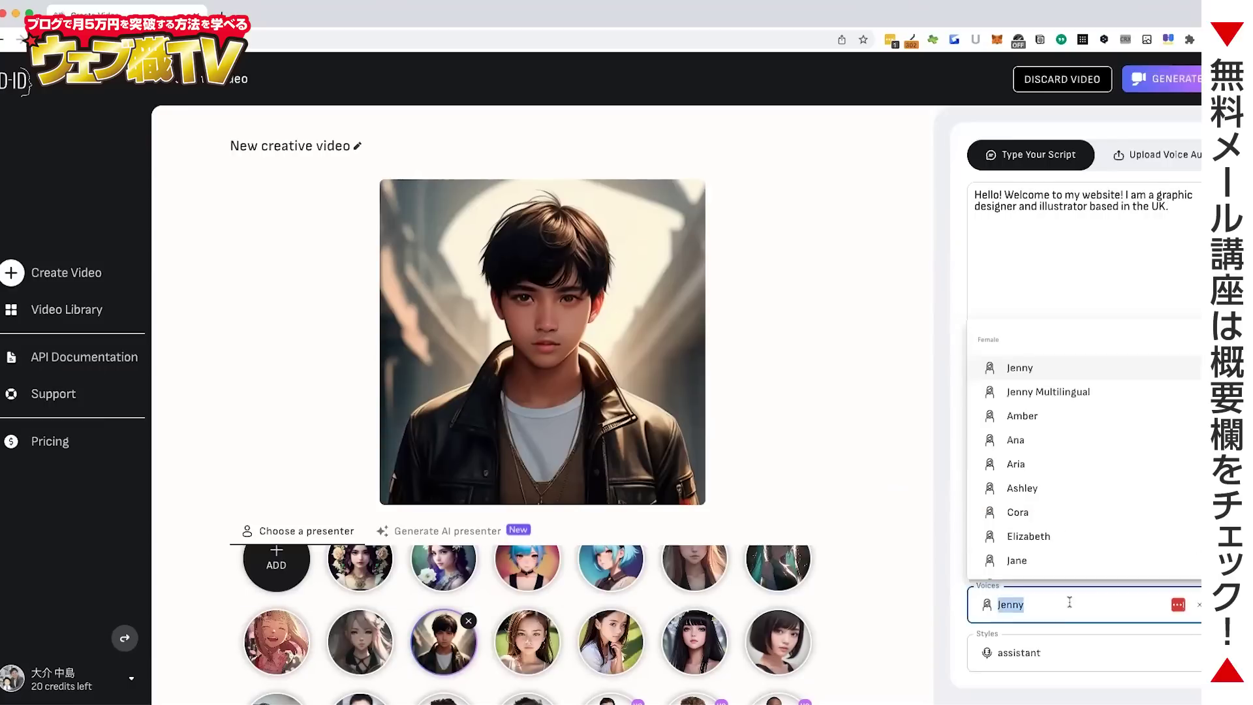
scroll(1045, 496, down, 10)
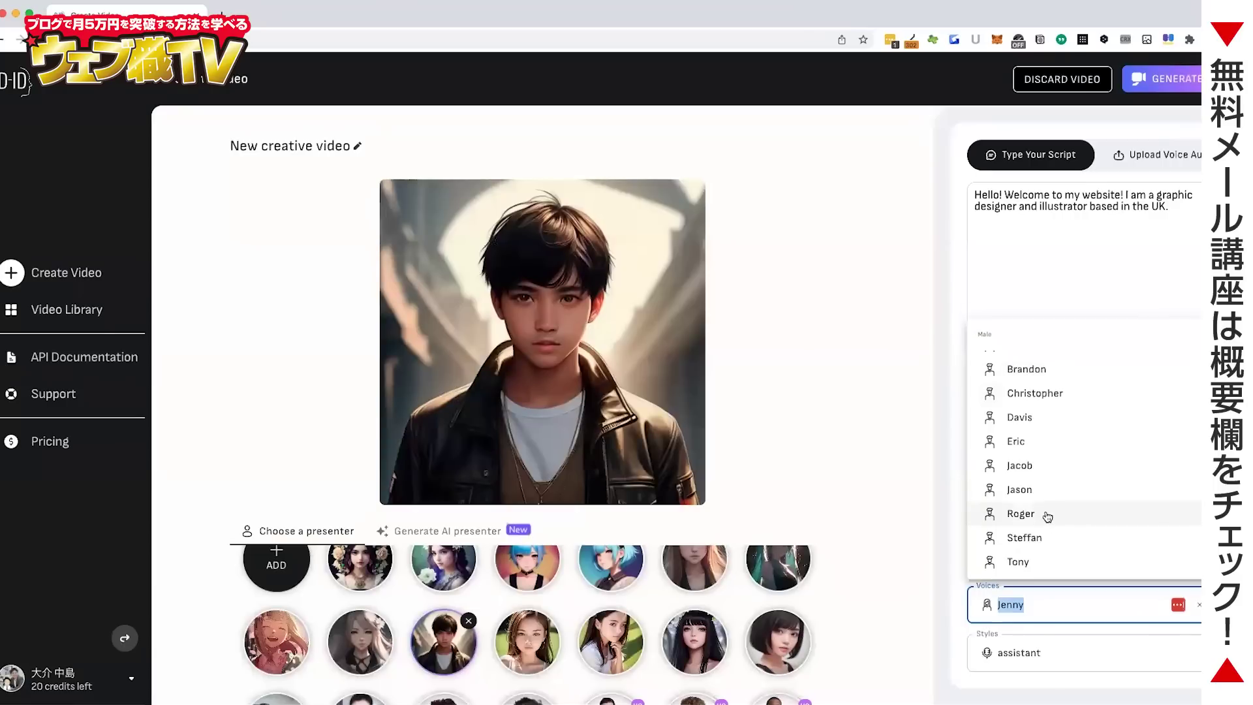
click(1054, 424)
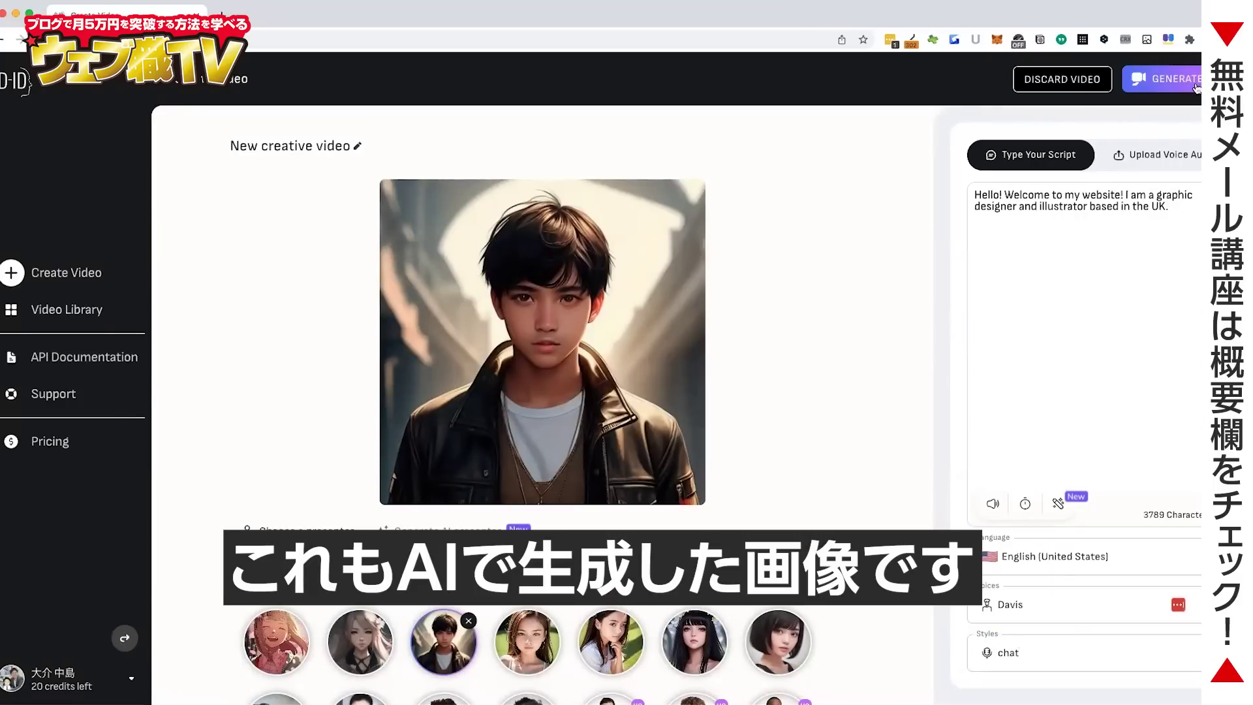
Generate the dark-haired boy's video and play the result from the video library.
click(1169, 79)
click(626, 597)
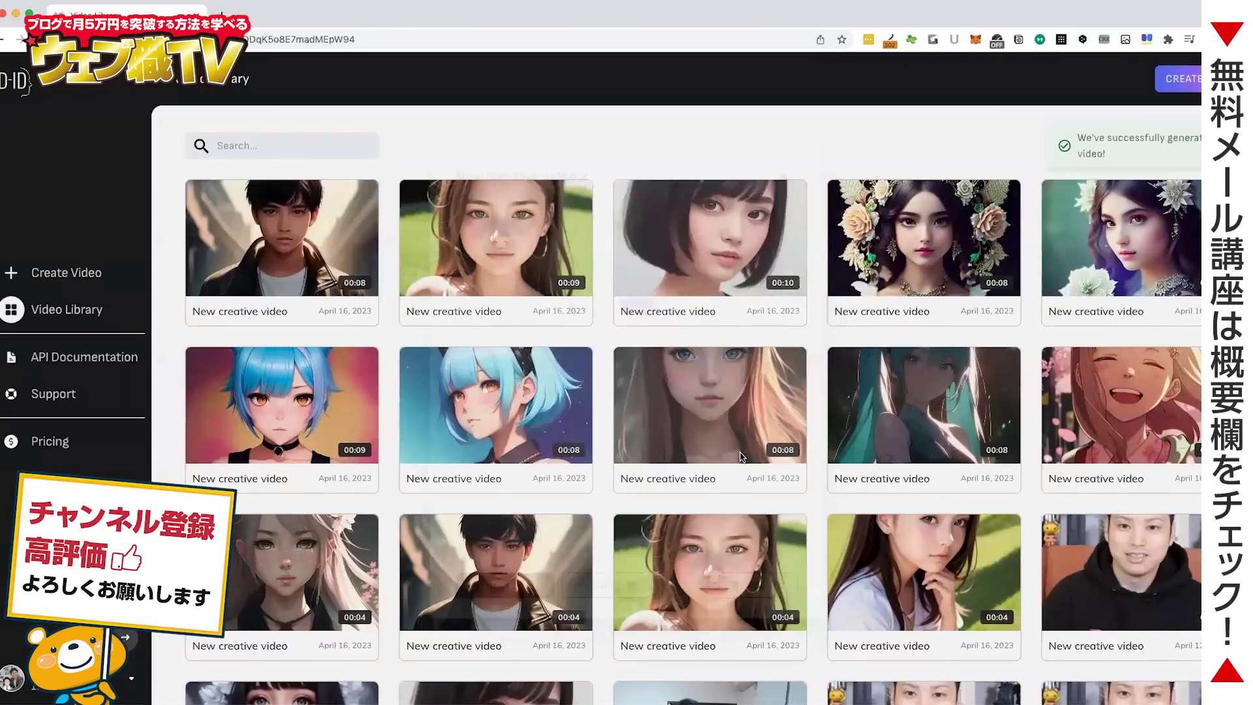
click(282, 258)
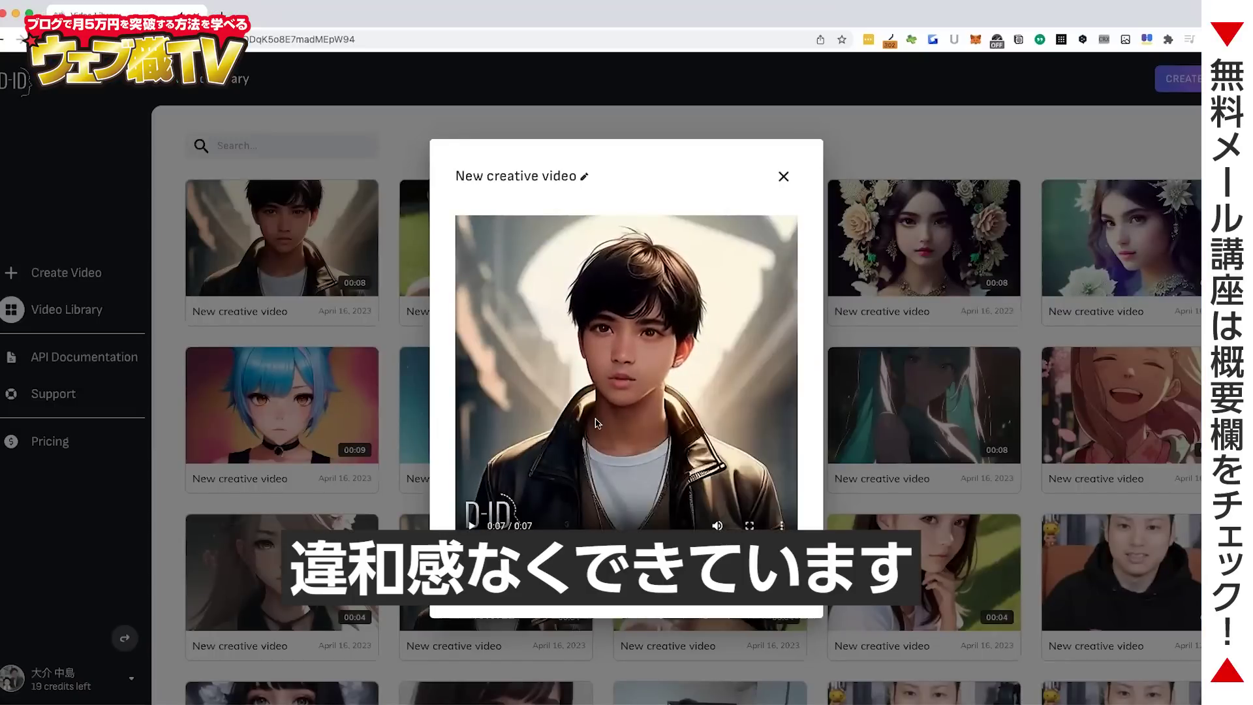
click(674, 339)
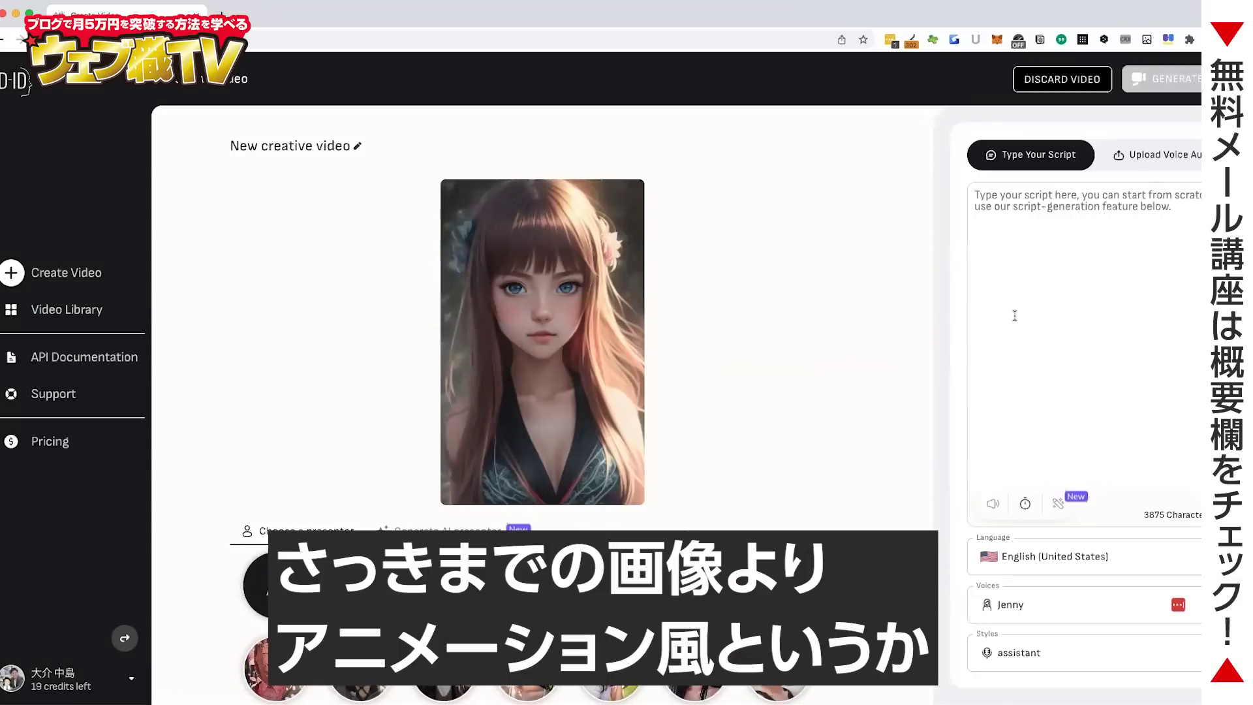
Enter "Hello! Welcome to my website! I am a graphic designer and illustrator based in the UK." as the script and choose the female voice Ana.
click(1014, 316)
text(Hello! Welcome to my website! I am a graphic designer and illustrator based in the UK.)
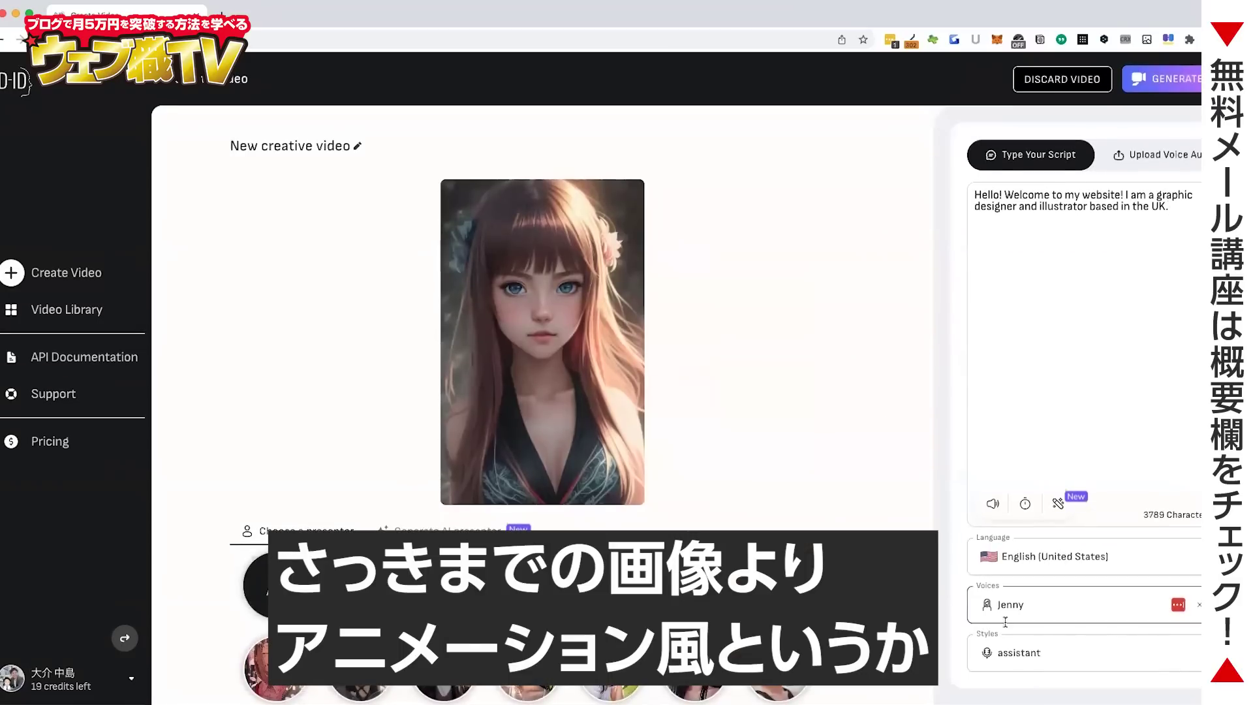
click(1077, 605)
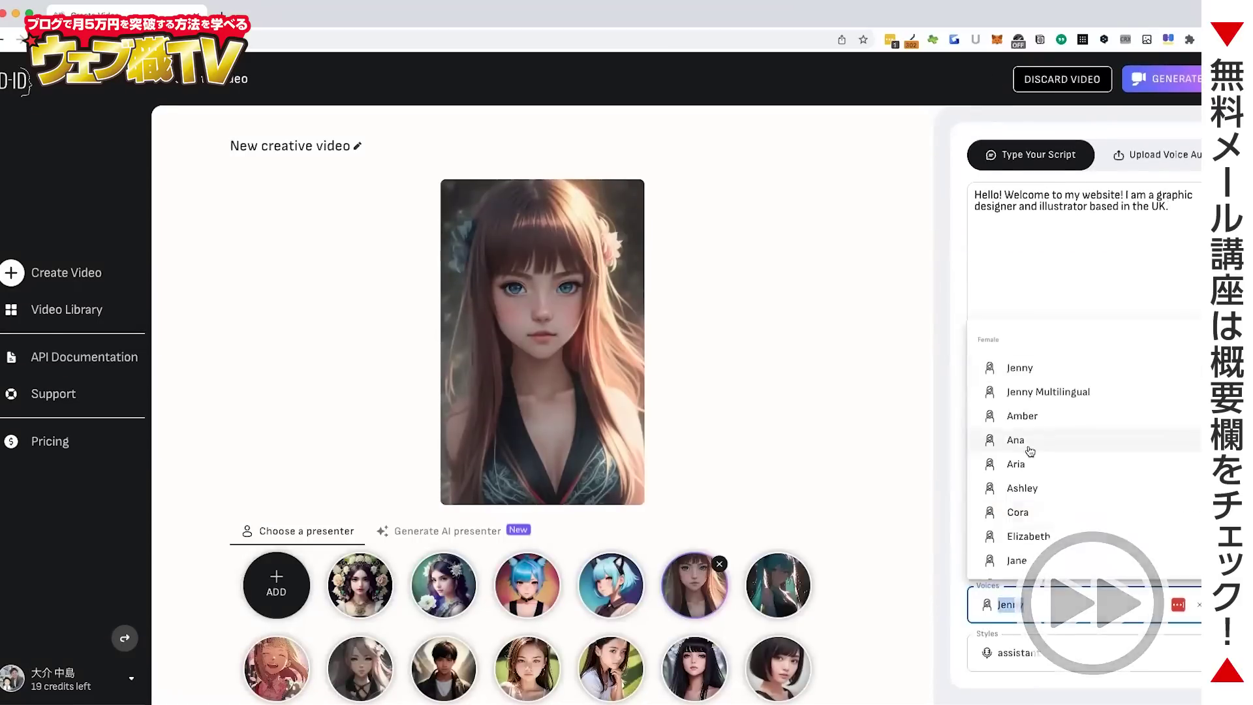
click(1027, 441)
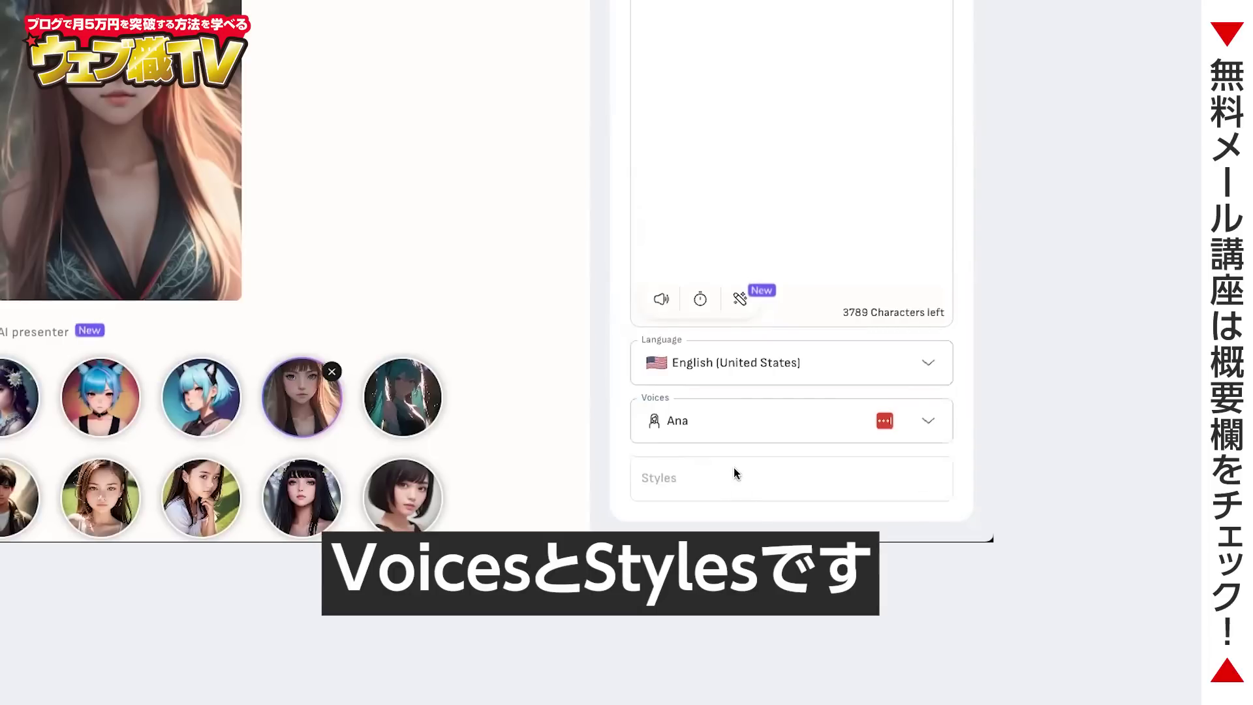
Compare the speaking styles offered for the voices Jenny and Ana, ending with Ana selected.
click(741, 418)
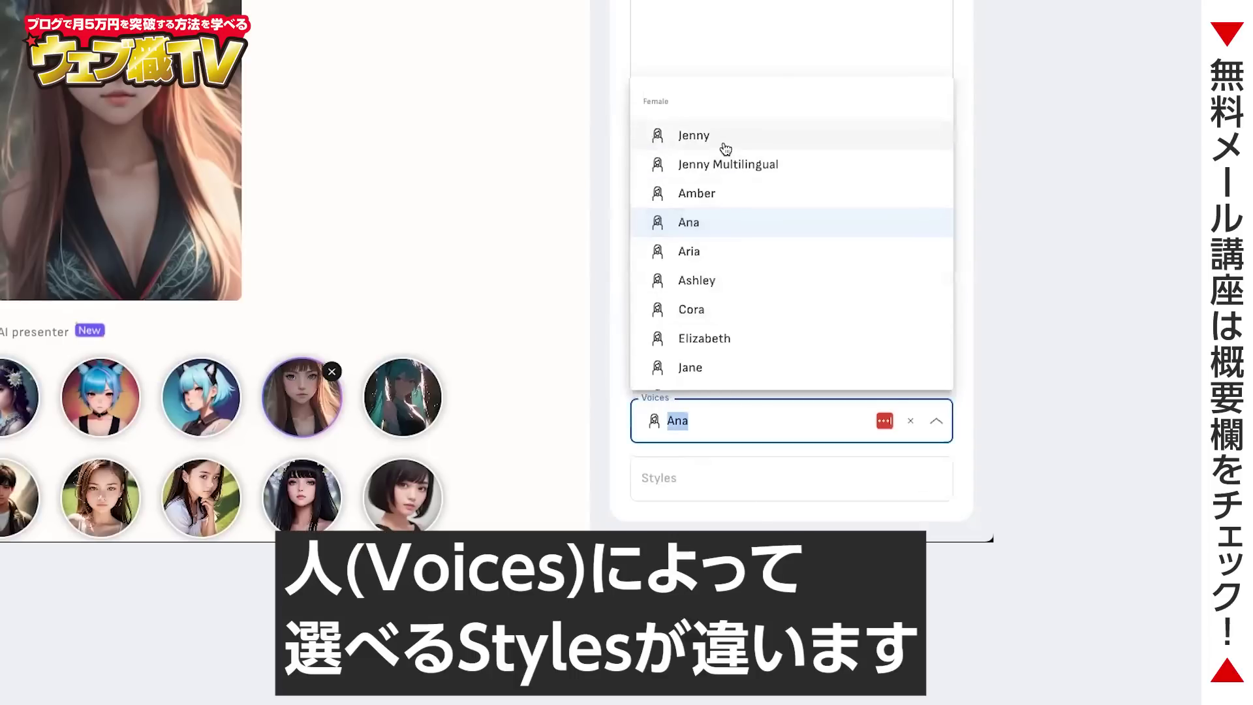
click(725, 143)
click(932, 486)
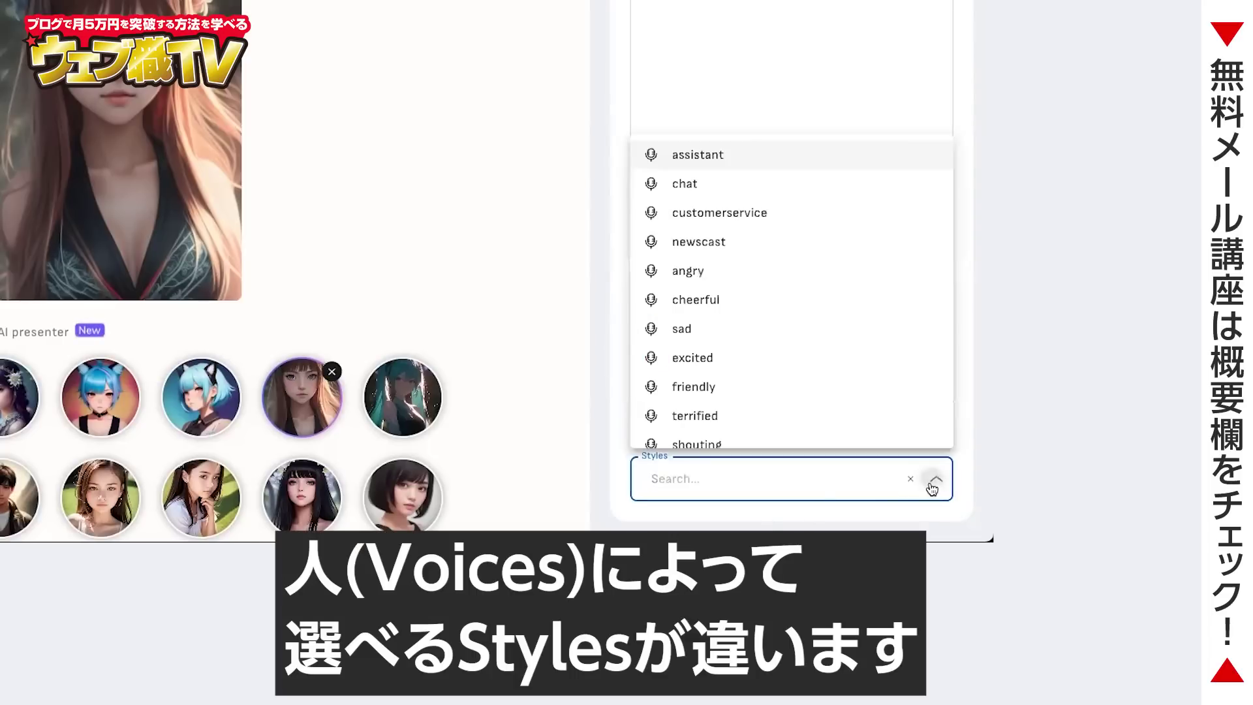
click(653, 418)
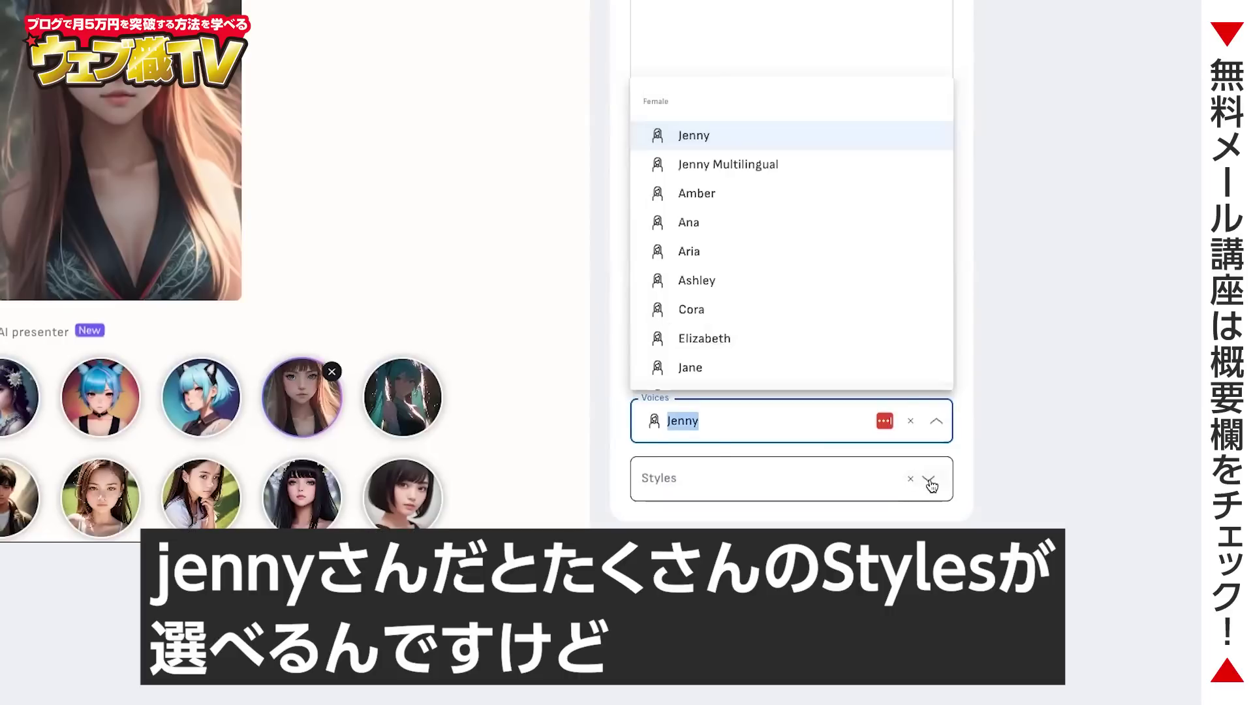
click(932, 486)
scroll(722, 327, down, 3)
click(606, 379)
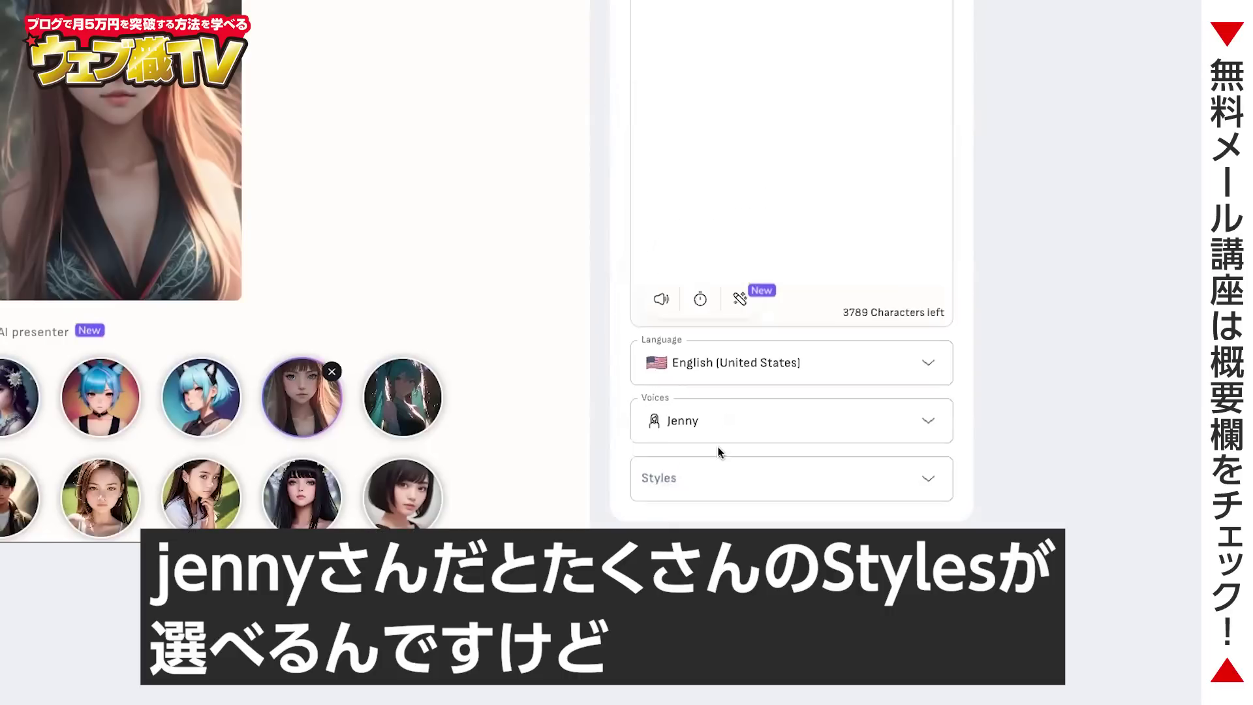
click(720, 426)
click(715, 225)
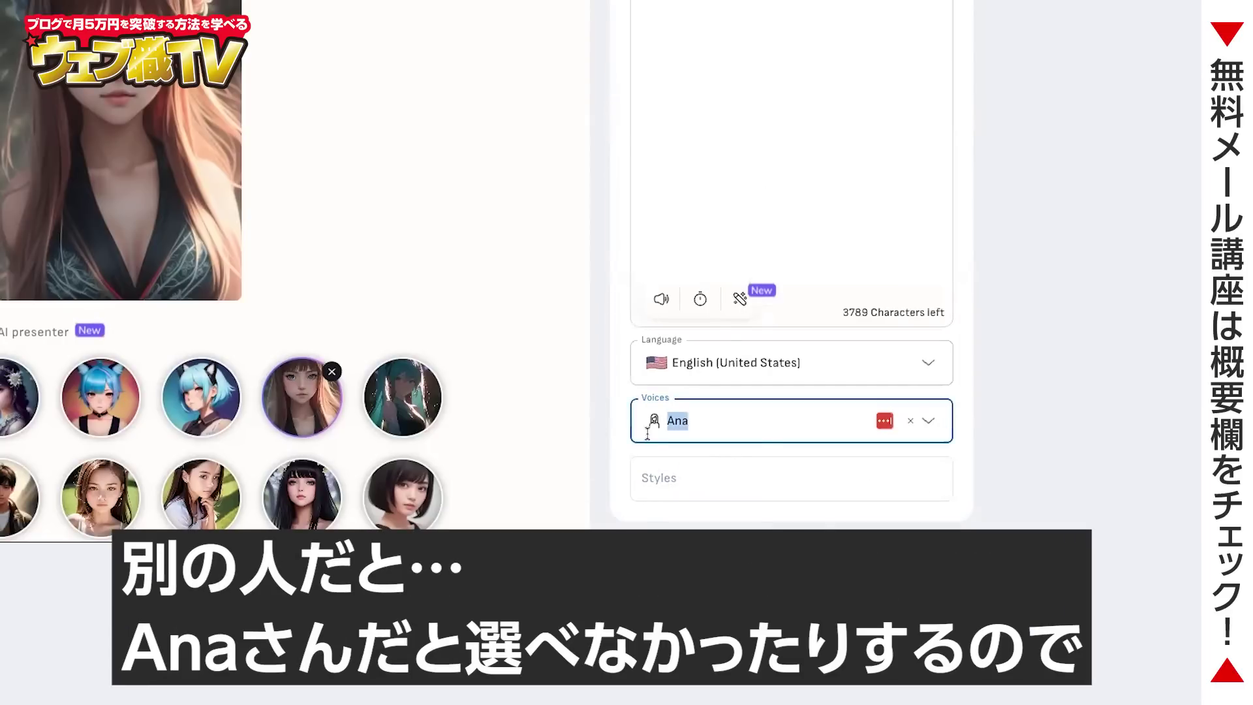
Look through the English voices and choose the female voice Ashley.
click(769, 428)
scroll(733, 315, down, 3)
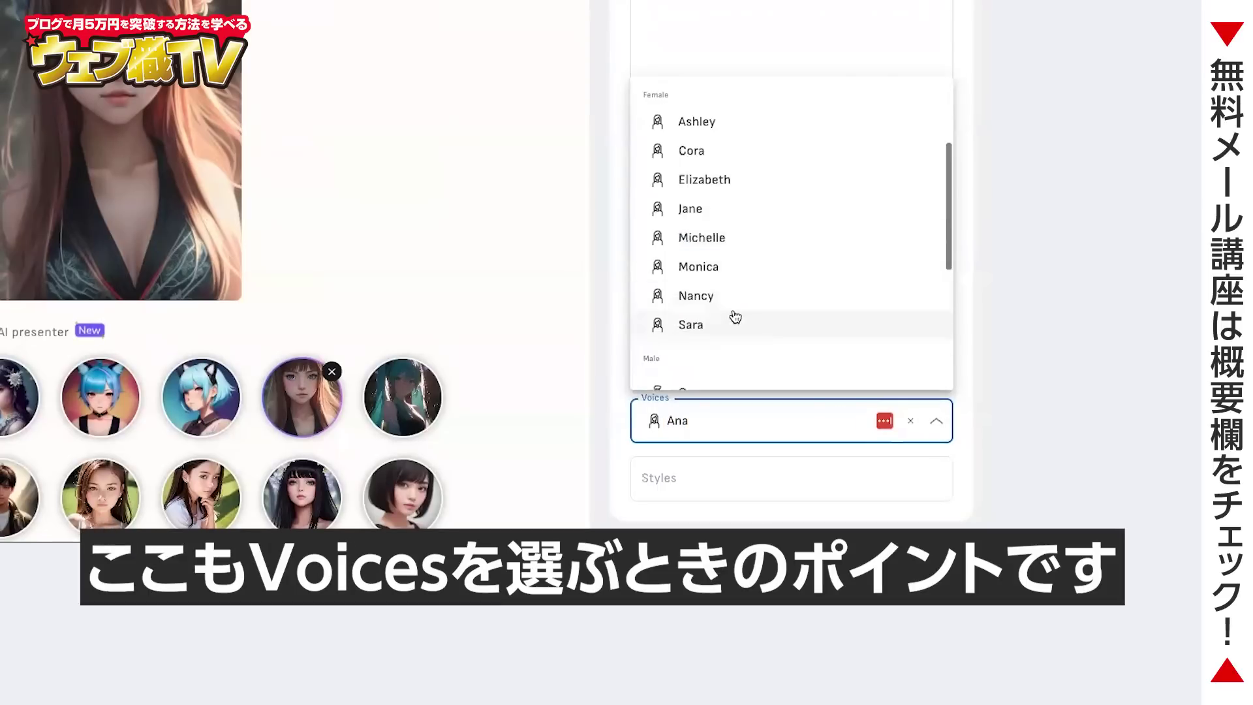
scroll(725, 261, up, 1)
scroll(725, 261, up, 2)
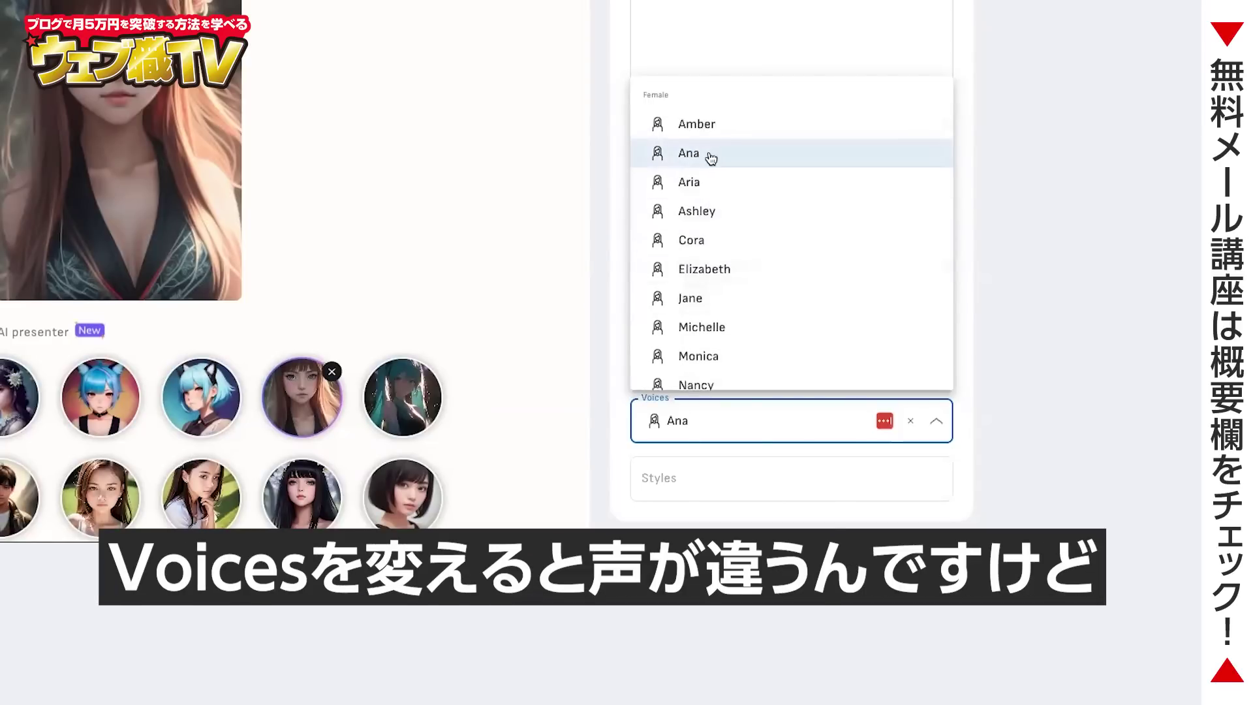
click(595, 463)
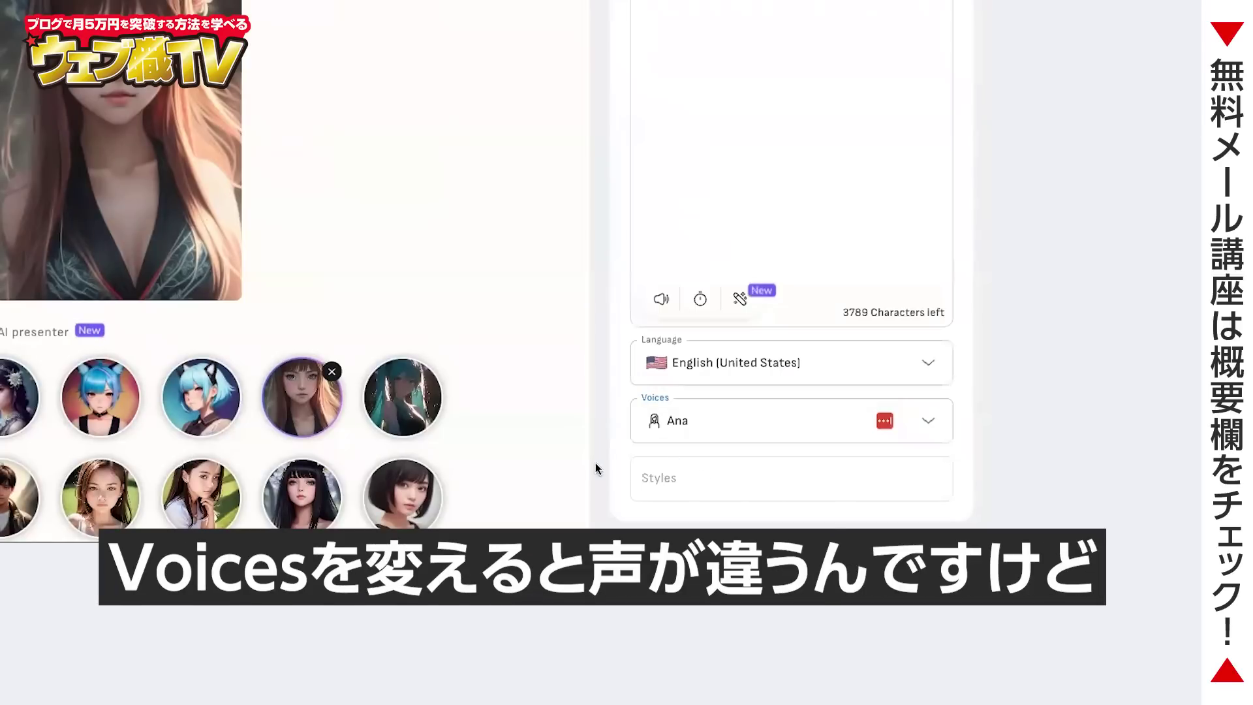
click(701, 404)
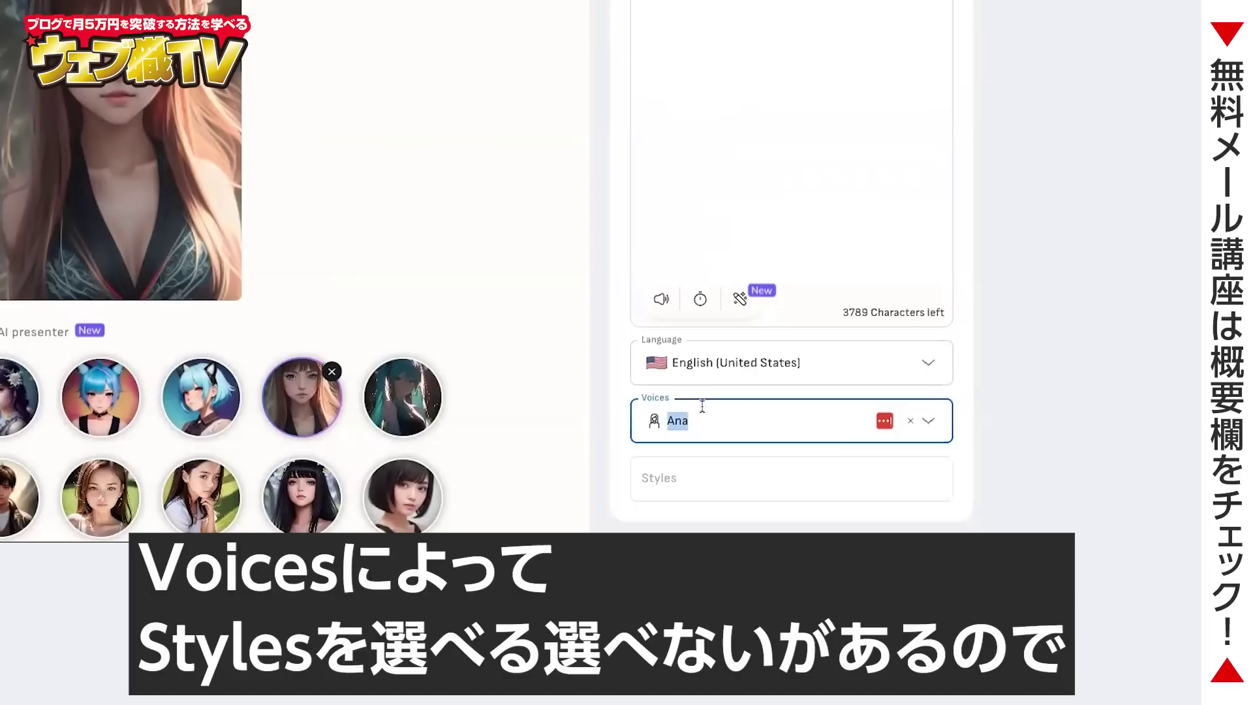
click(932, 423)
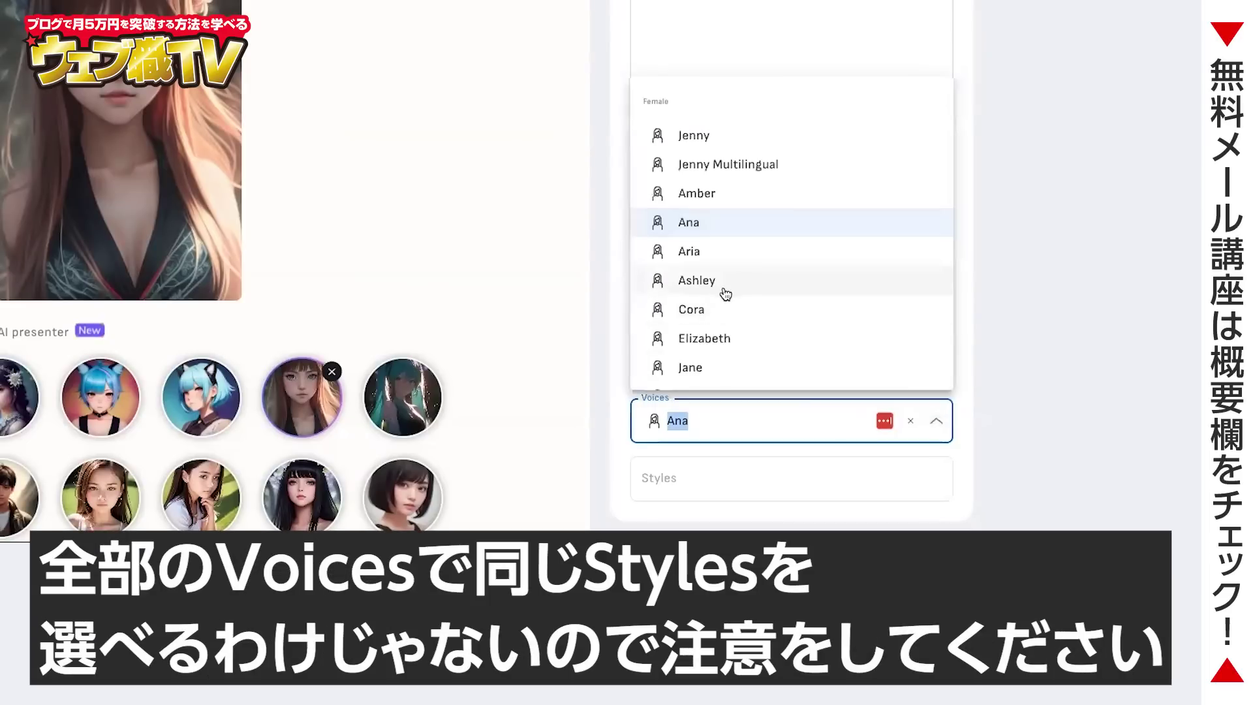
click(697, 281)
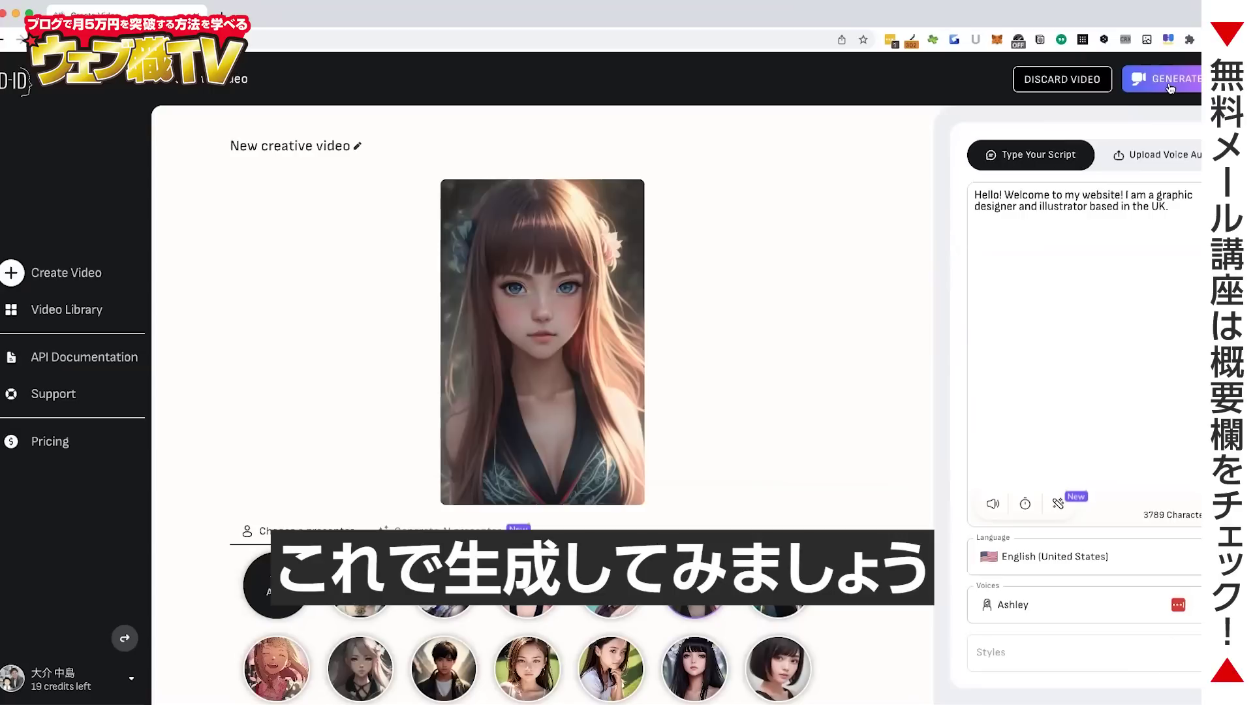
Generate the long-haired, blue-eyed girl's video, play the result and close the player.
click(1163, 78)
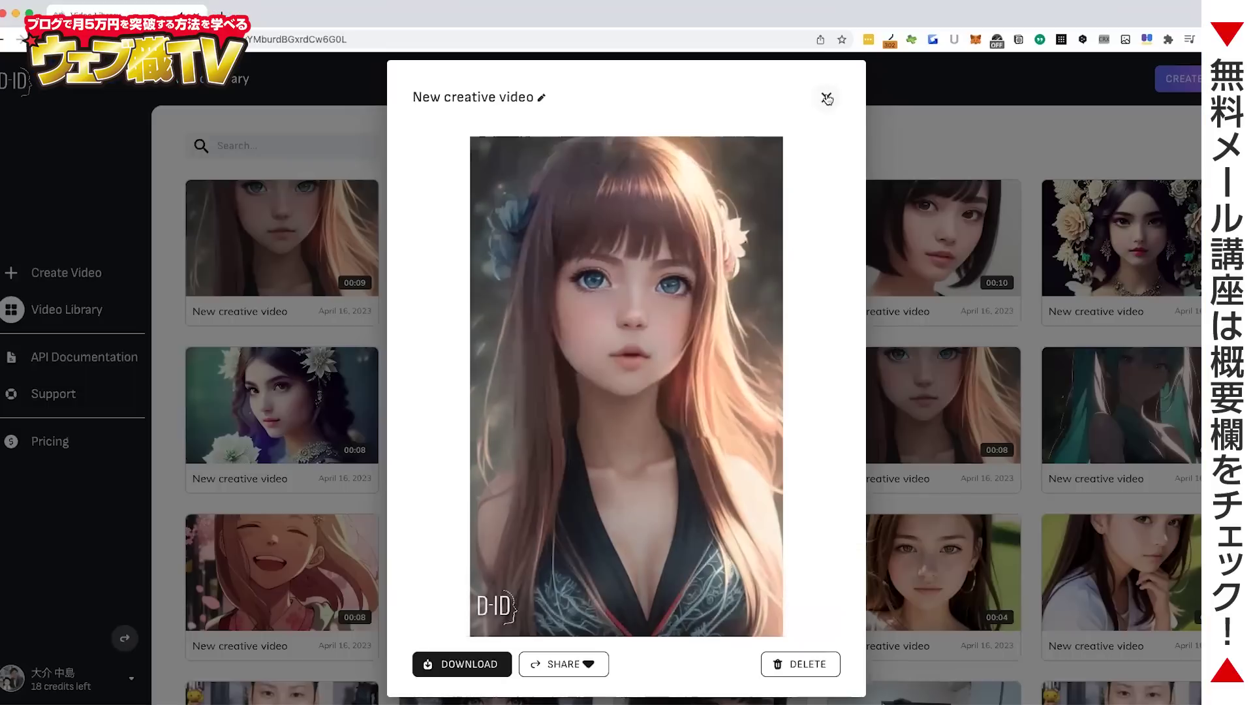
click(827, 99)
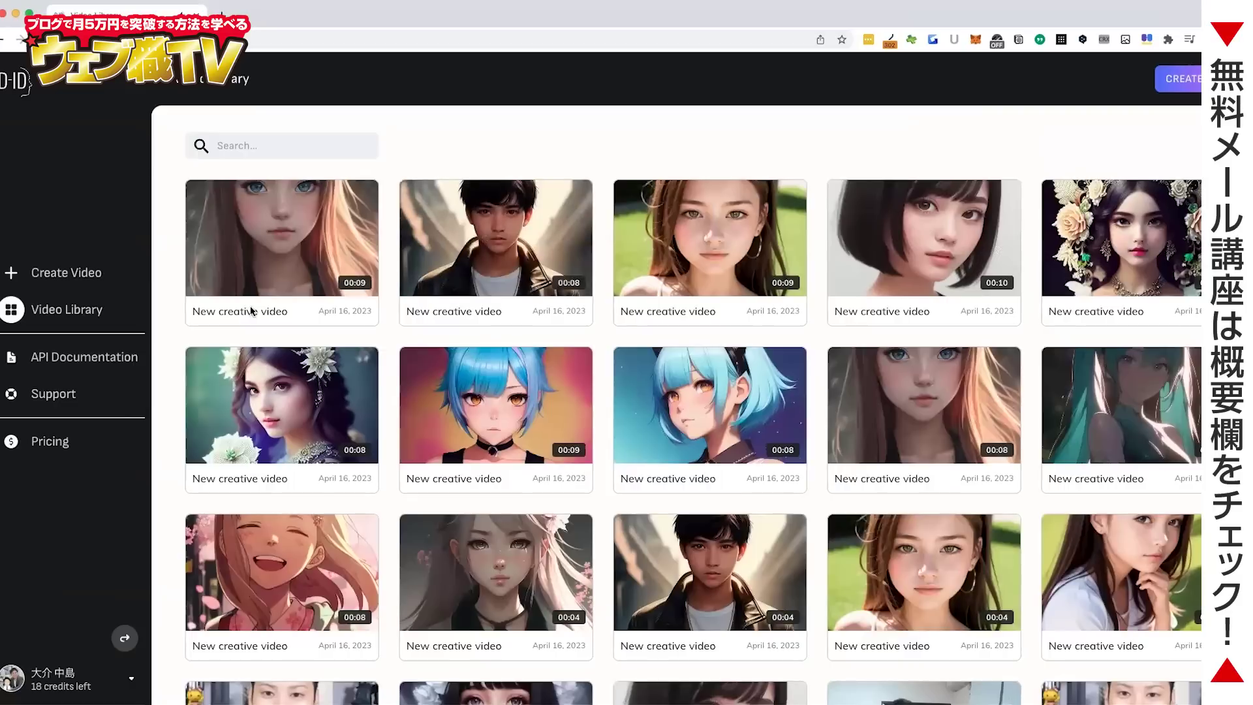
Start a new video with the MERIL INC. hoodie man sitting on the orange sofa and enter "こんにちは！私のウェブサイトへようこそ！私はイギリスを拠点に活動するグラフィックデザイナーです。" as the script.
click(11, 272)
scroll(701, 618, down, 5)
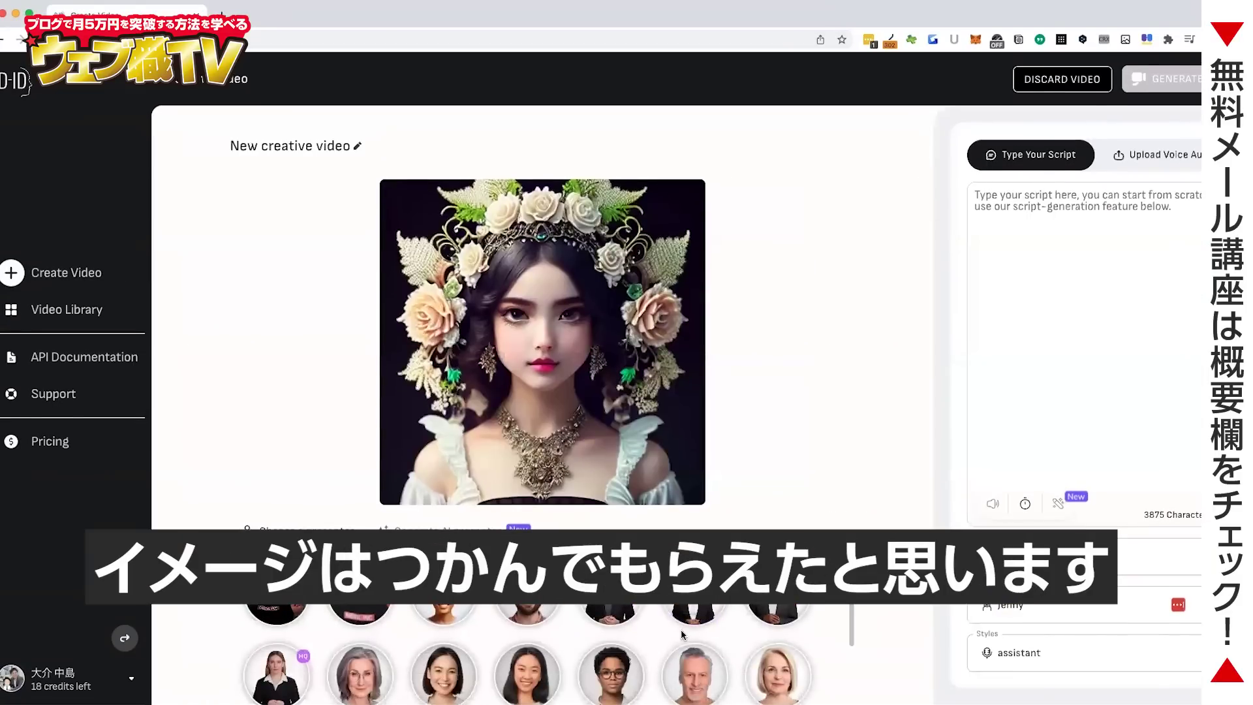
click(360, 593)
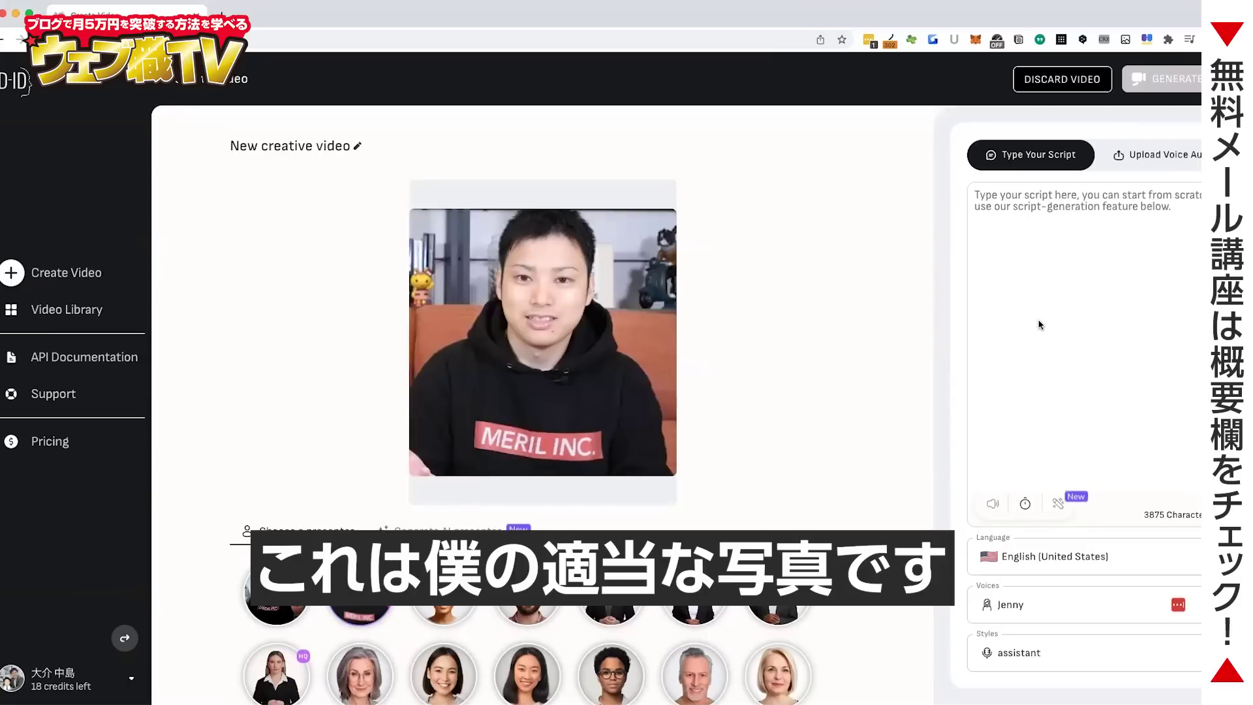
text(こんにちは！私のウェブサイトへようこそ！私はイギリスを拠点に活動するグラフィックデザイナーです。)
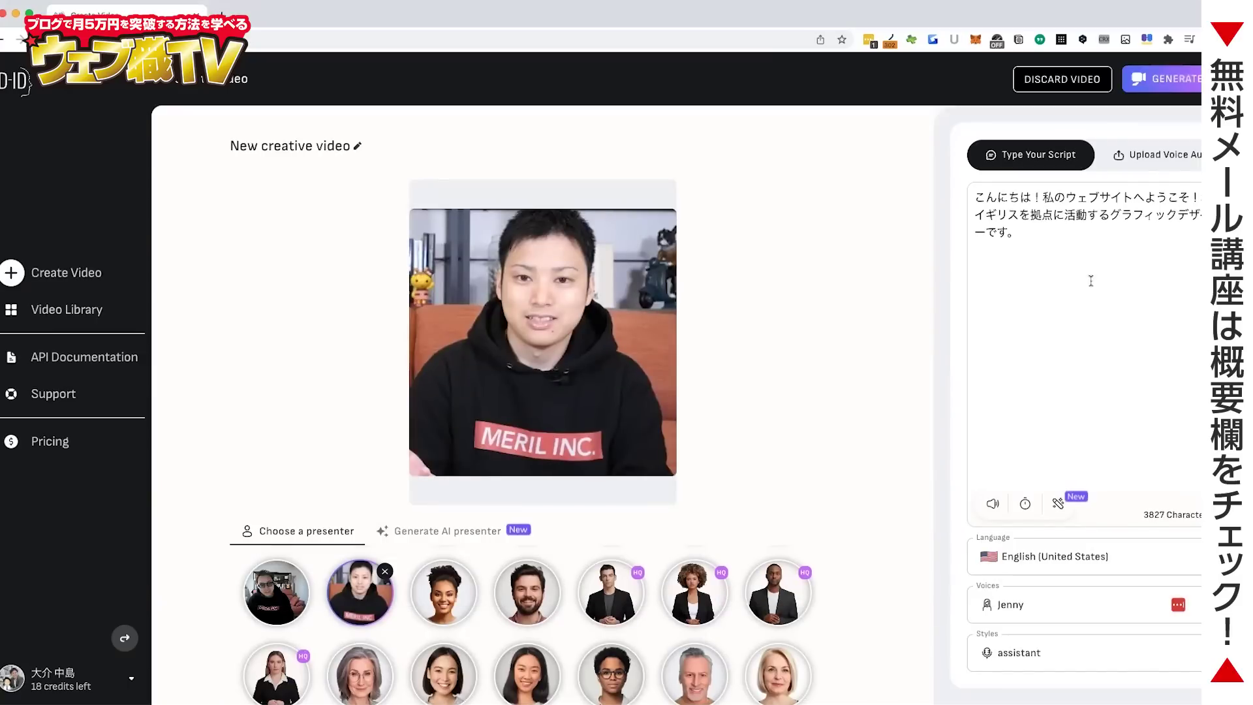
Set the script language to Japanese (Japan).
click(1073, 563)
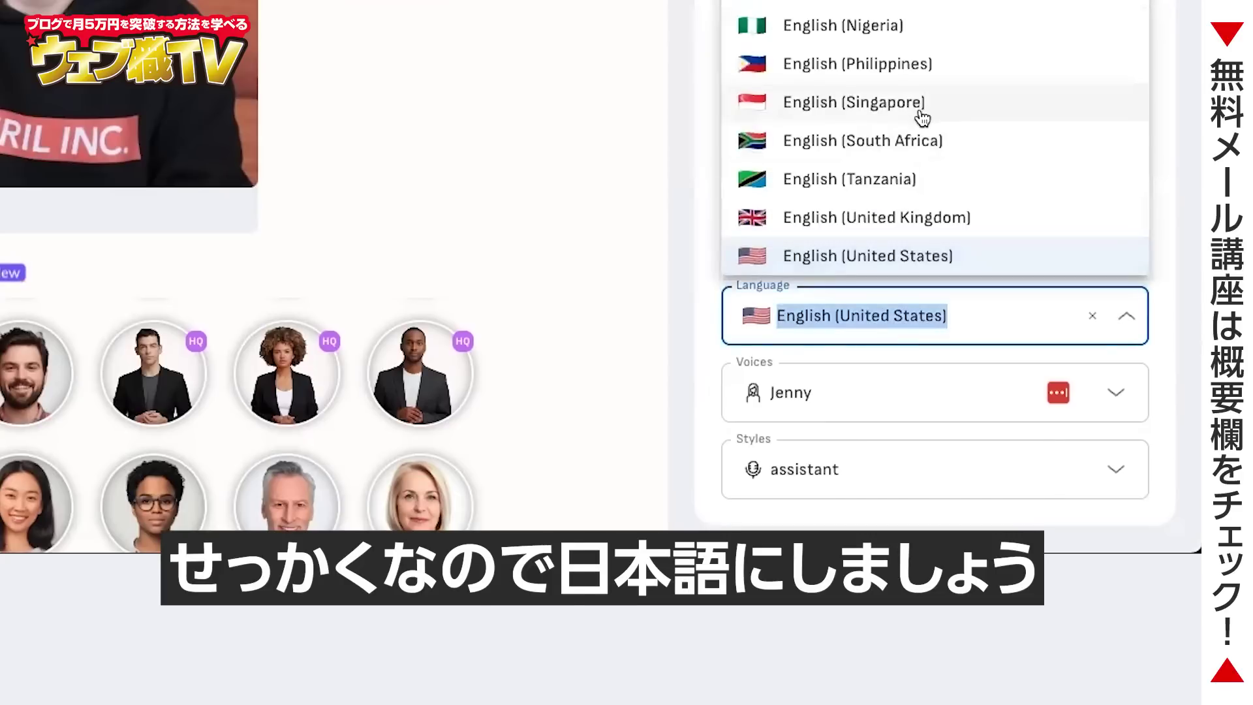
text(japan)
click(842, 369)
Compare the styles offered for the Japanese voices Naoki, Keita, Daichi and Nanami, and choose the male voice Daichi.
click(849, 392)
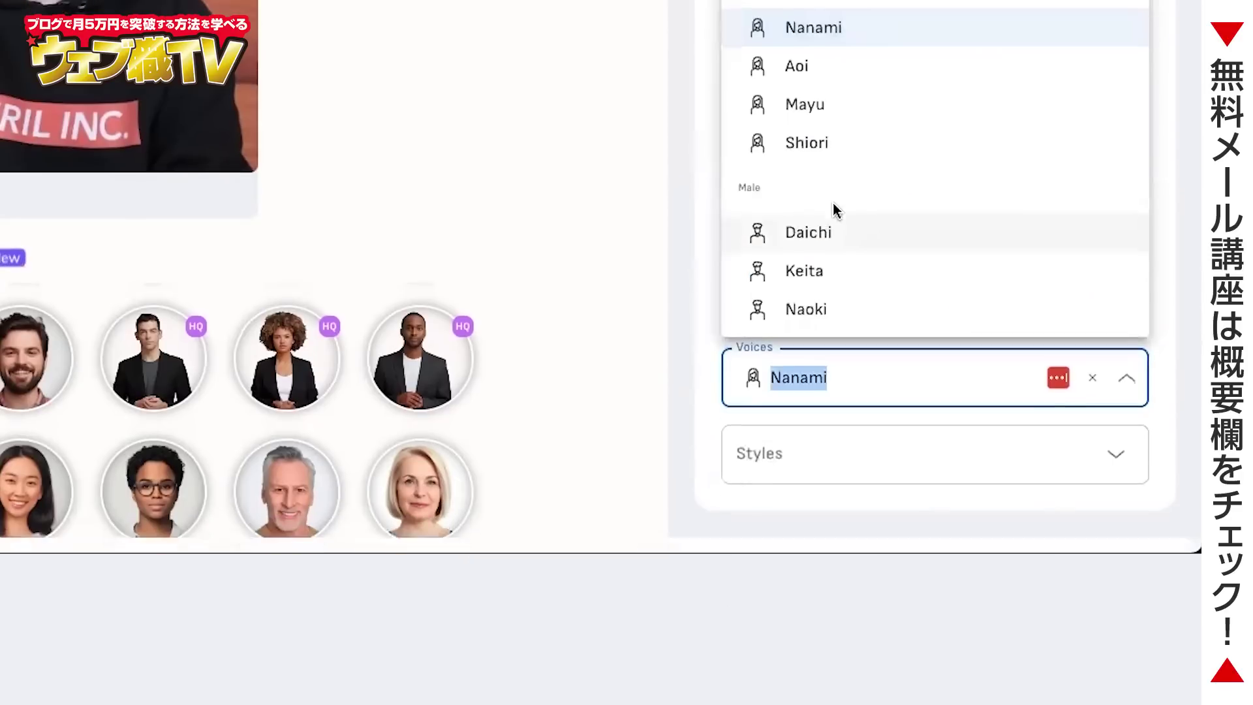
click(827, 307)
click(1099, 384)
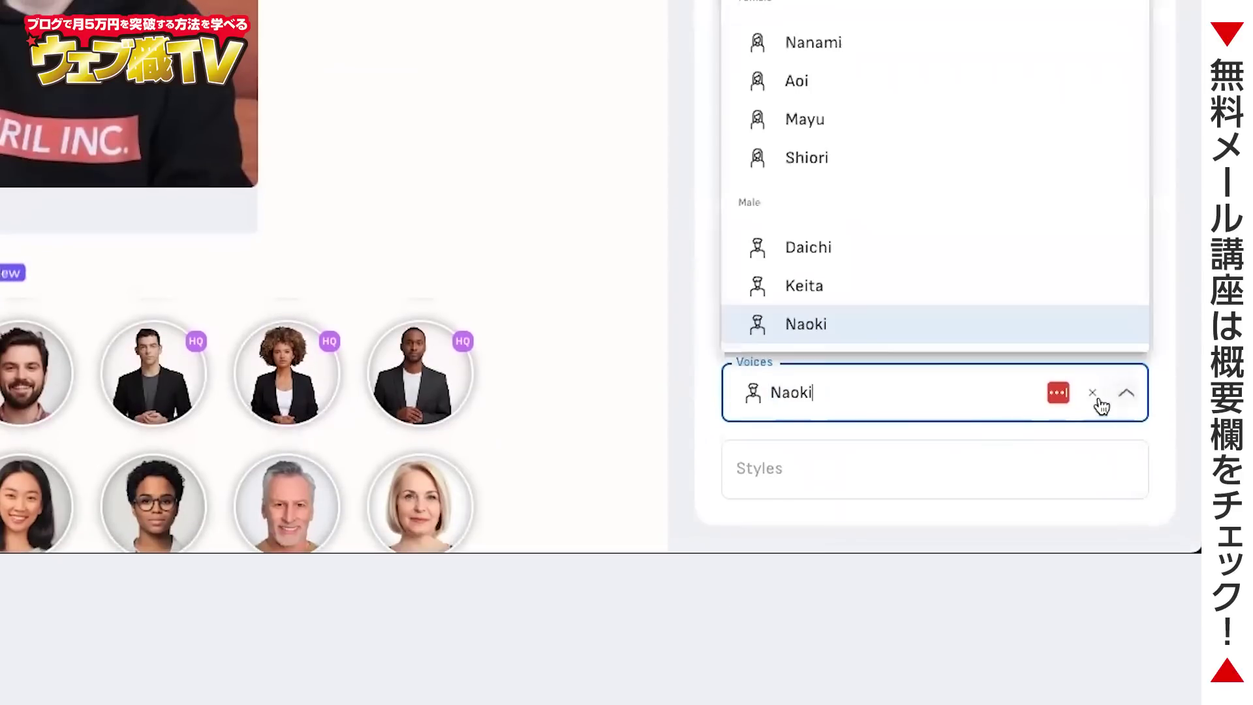
click(845, 284)
click(951, 388)
click(862, 258)
click(876, 396)
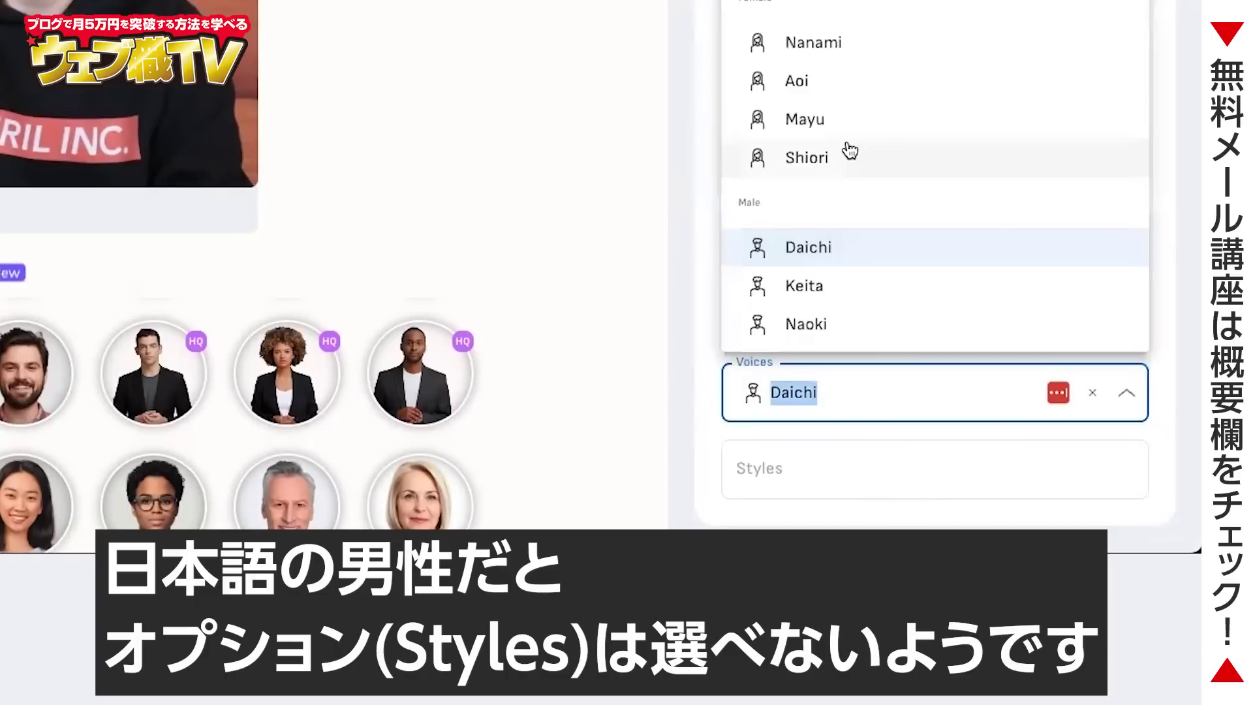
click(844, 44)
click(904, 469)
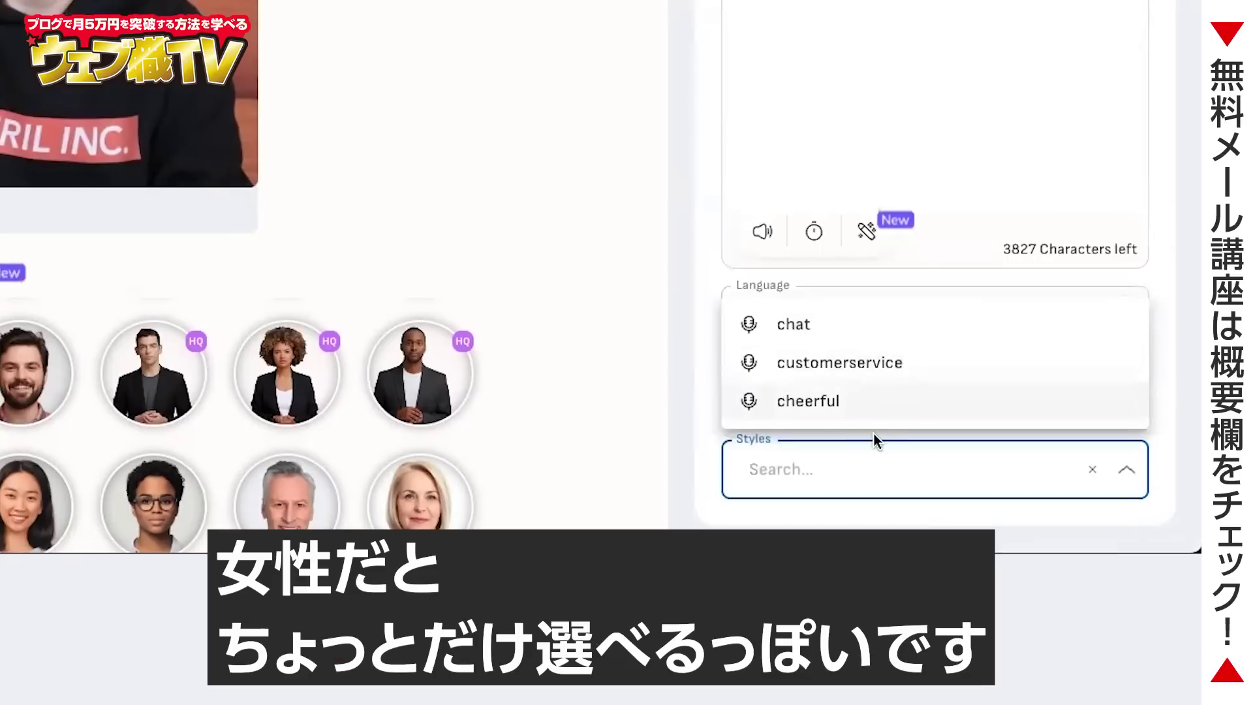
click(775, 417)
click(775, 407)
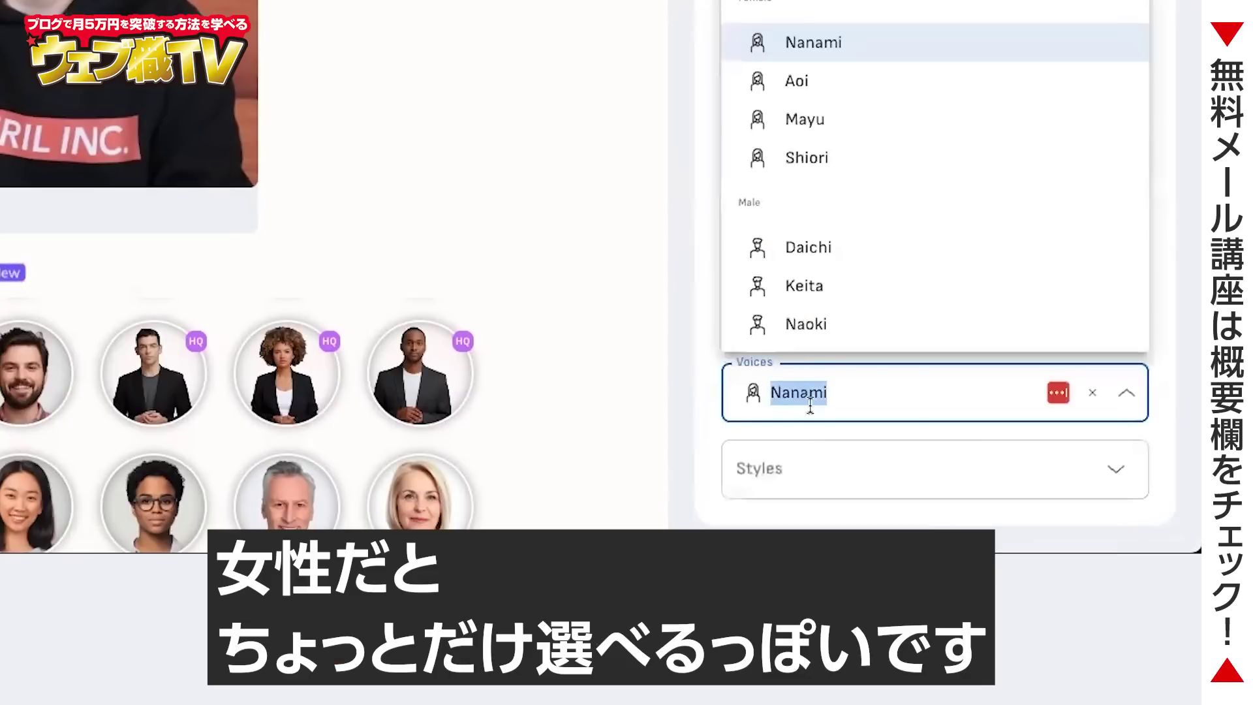
click(829, 261)
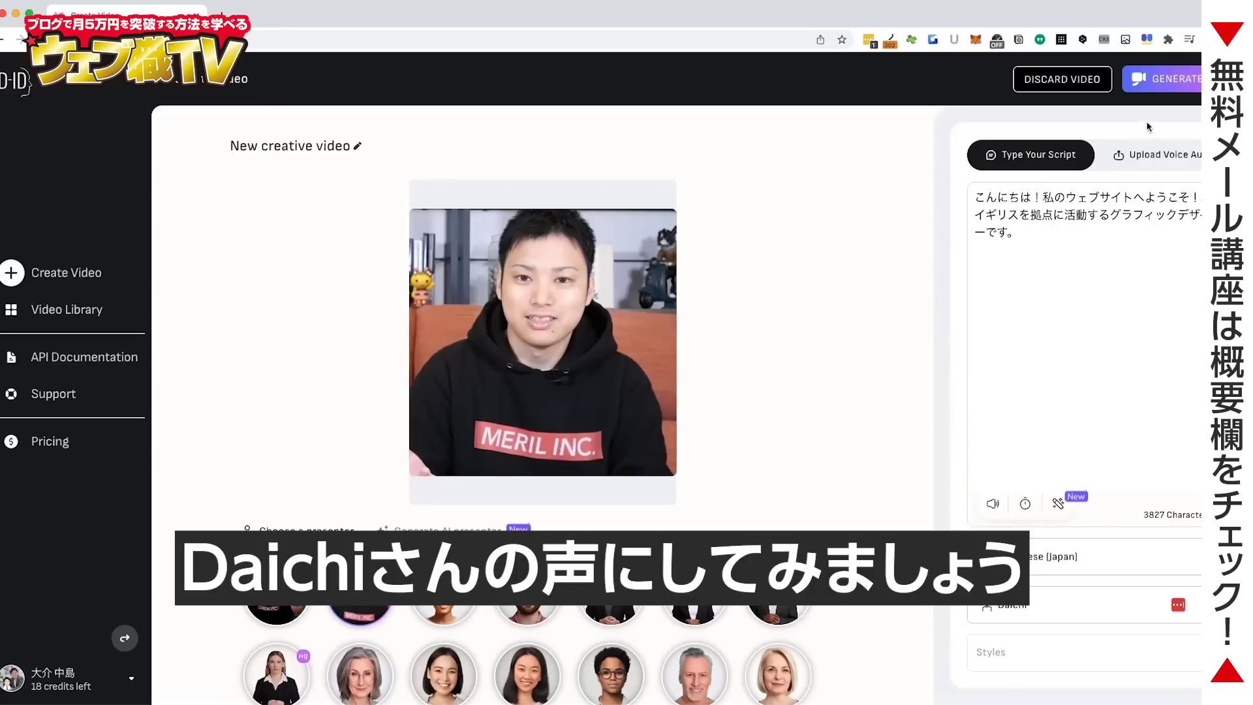
Generate the hoodie man's video, play the result from the video library and close the player.
click(1147, 84)
click(714, 559)
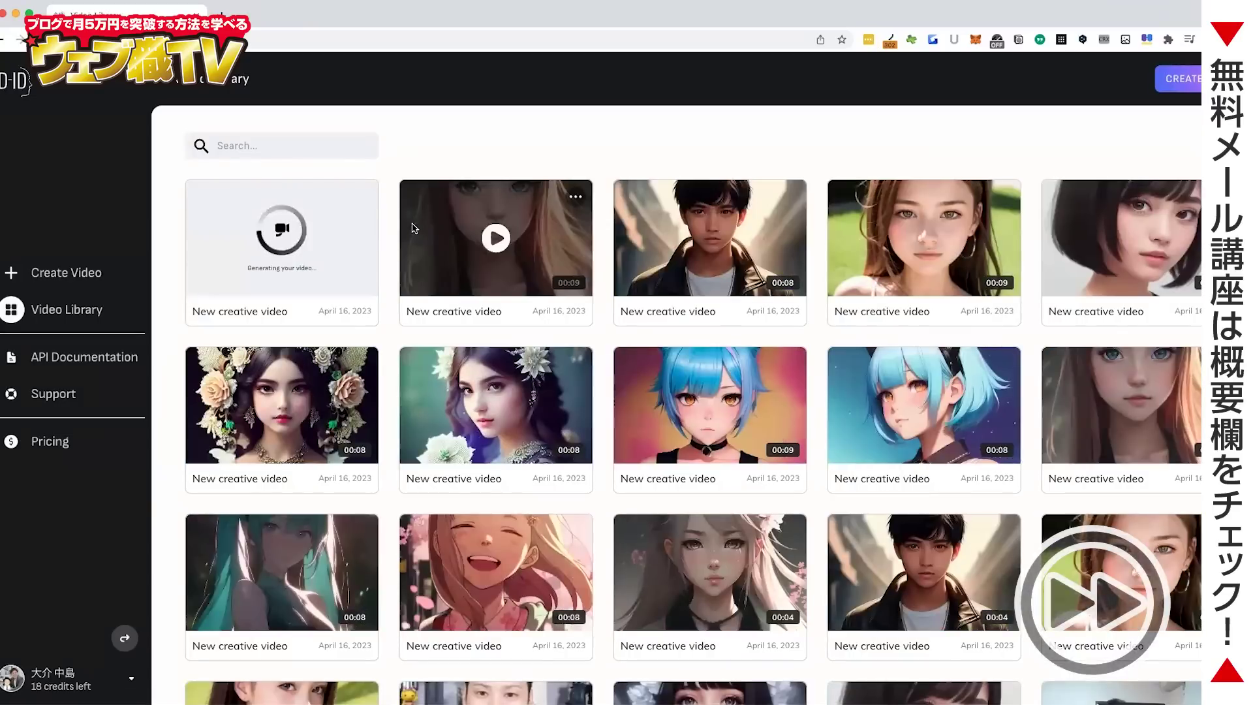
click(338, 228)
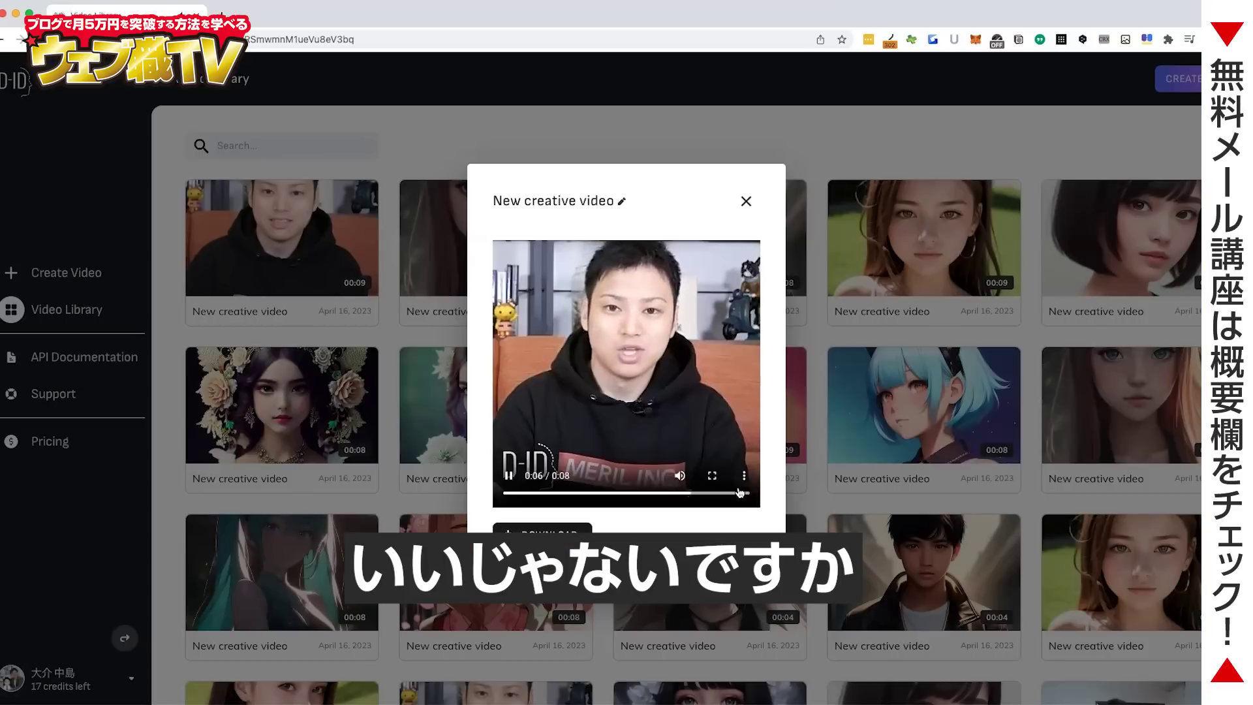
key(Escape)
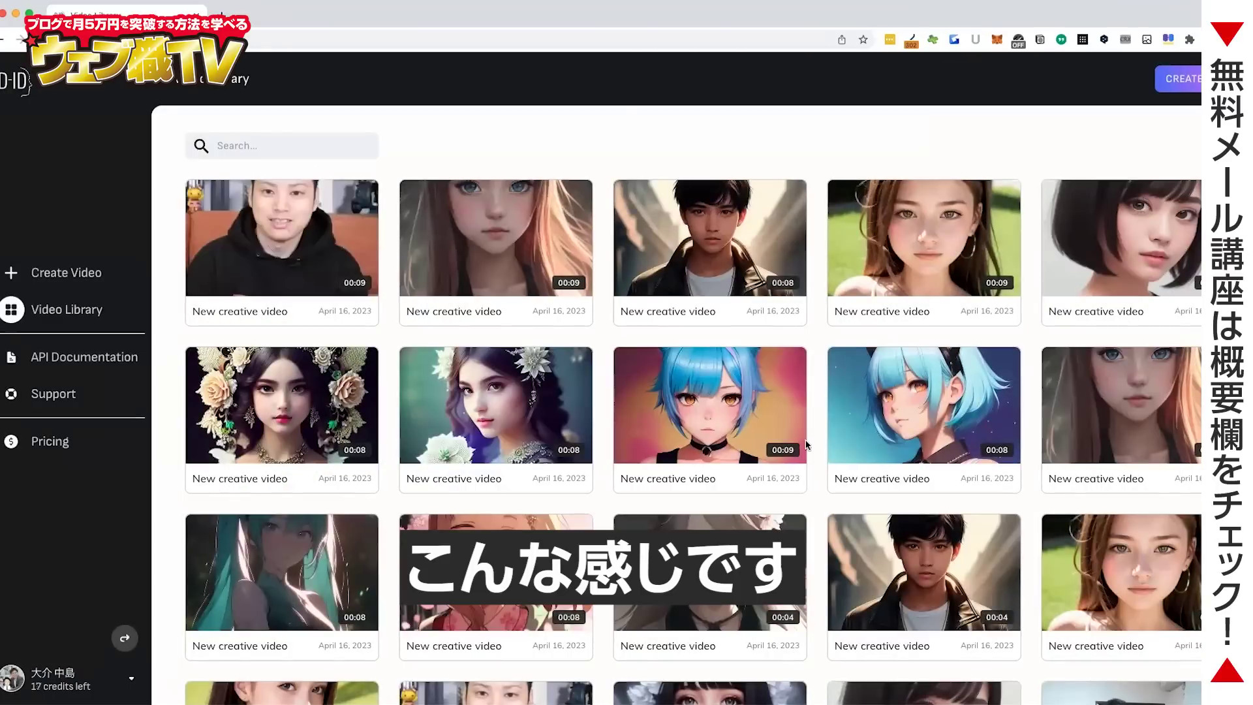
Review the portraits in the video library for clear facial features and replay the teal-haired girl's video.
scroll(496, 248, down, 5)
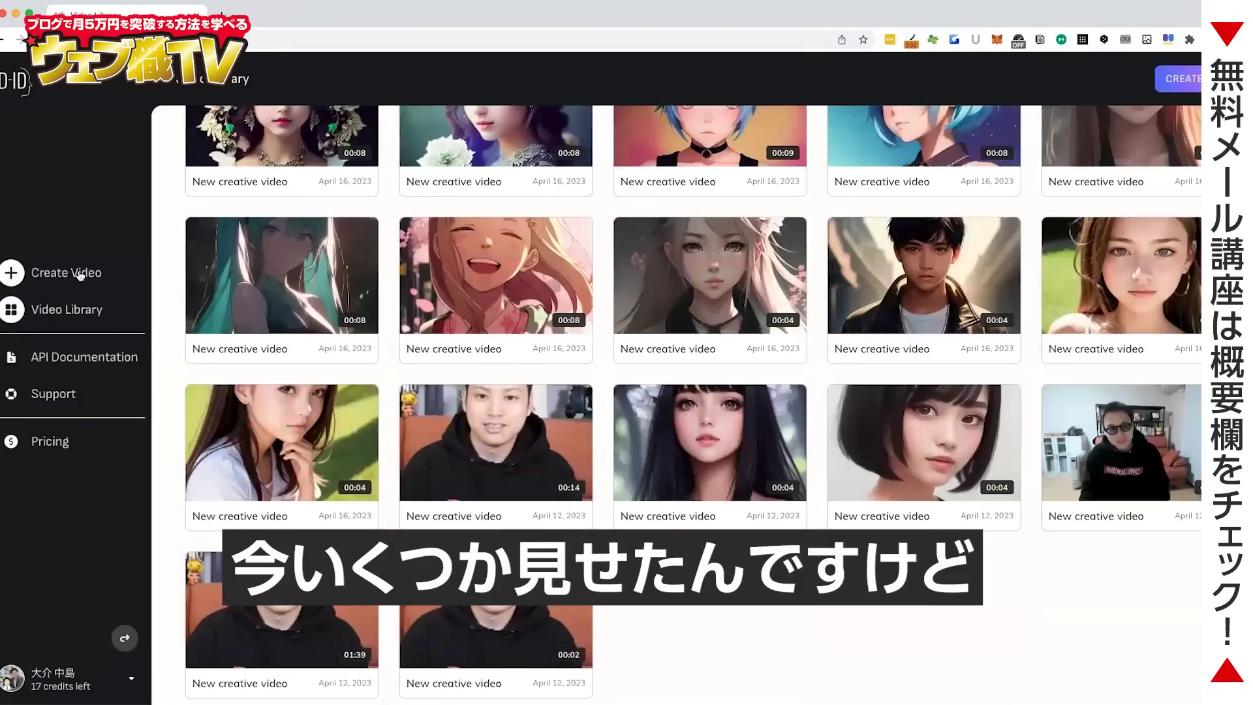
scroll(391, 352, up, 5)
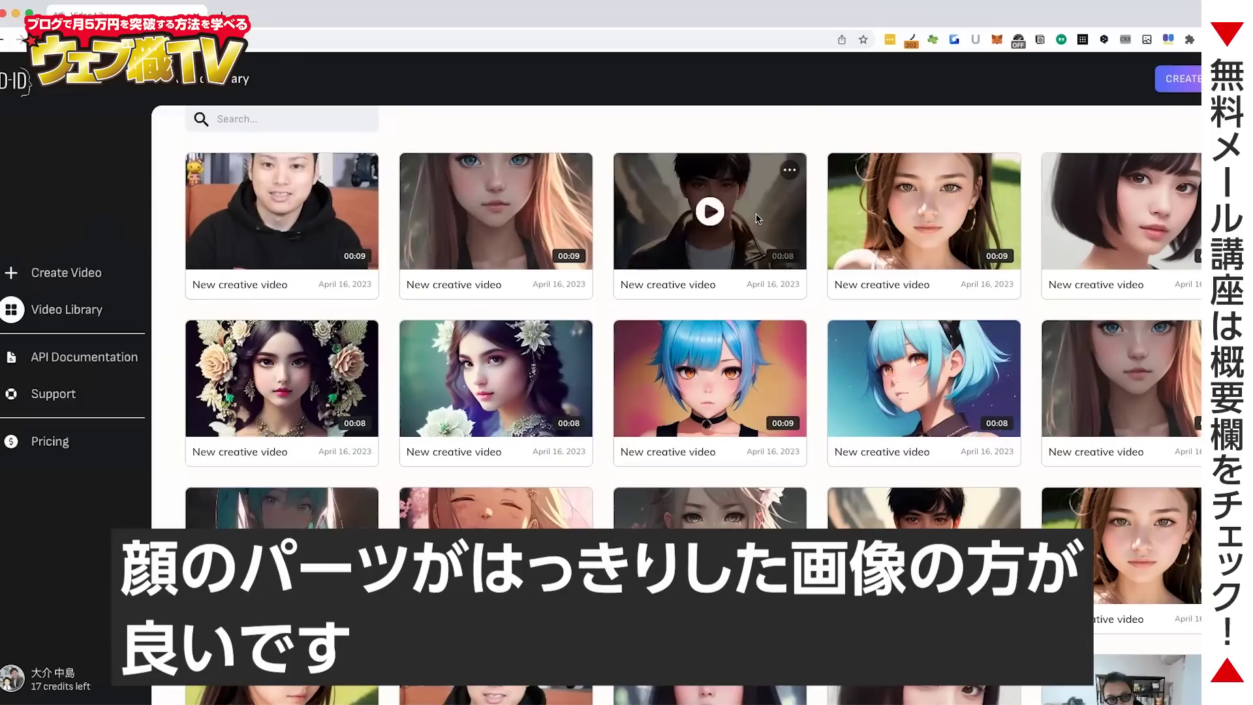
scroll(894, 378, down, 2)
scroll(888, 408, down, 1)
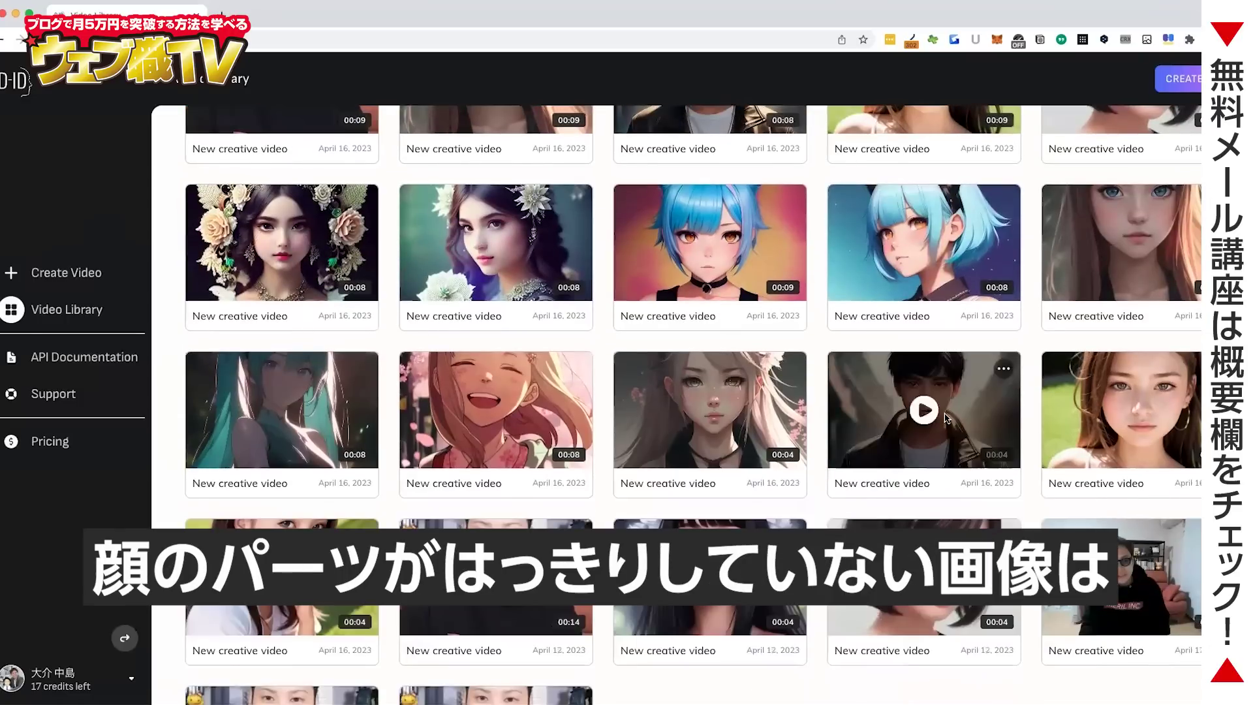
scroll(940, 417, down, 2)
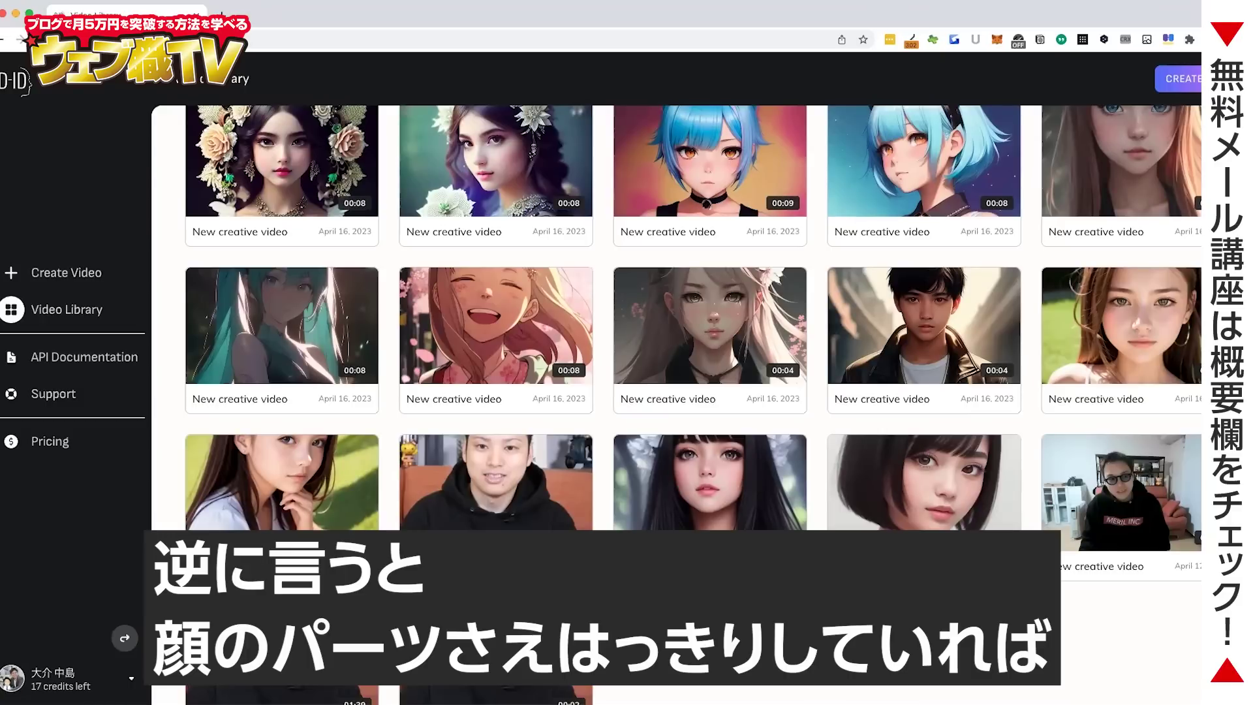
scroll(665, 196, up, 3)
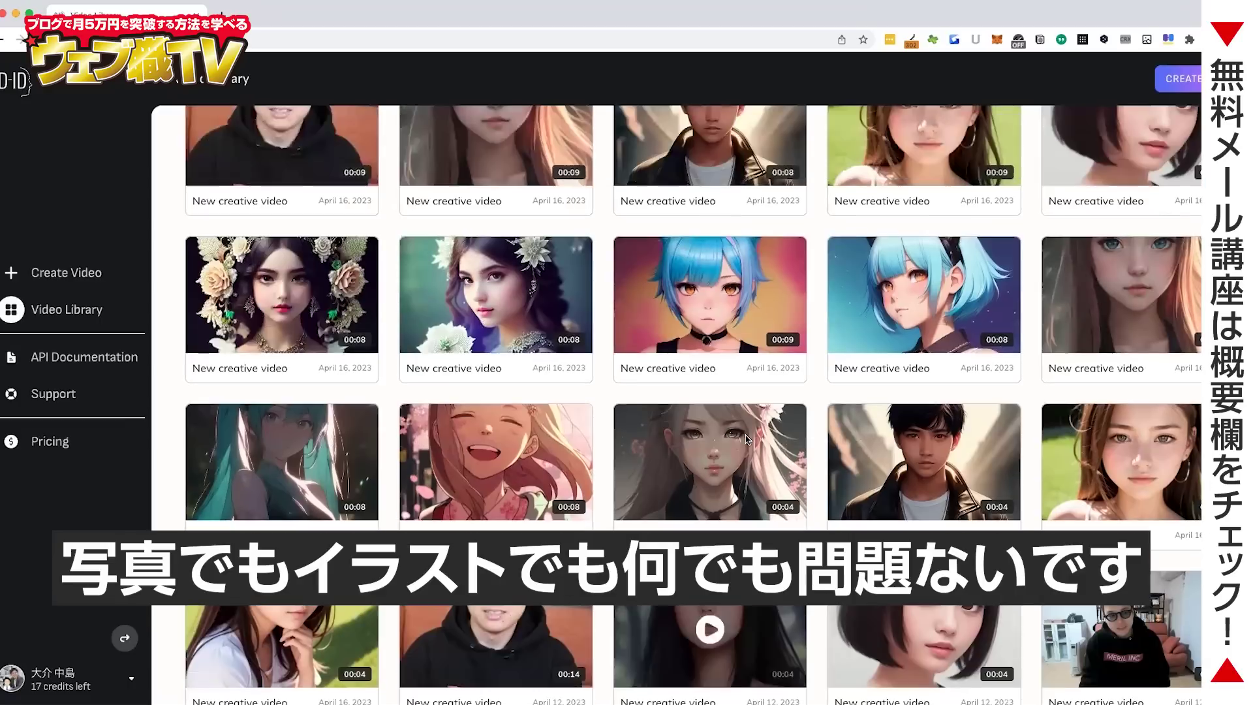
scroll(747, 439, up, 1)
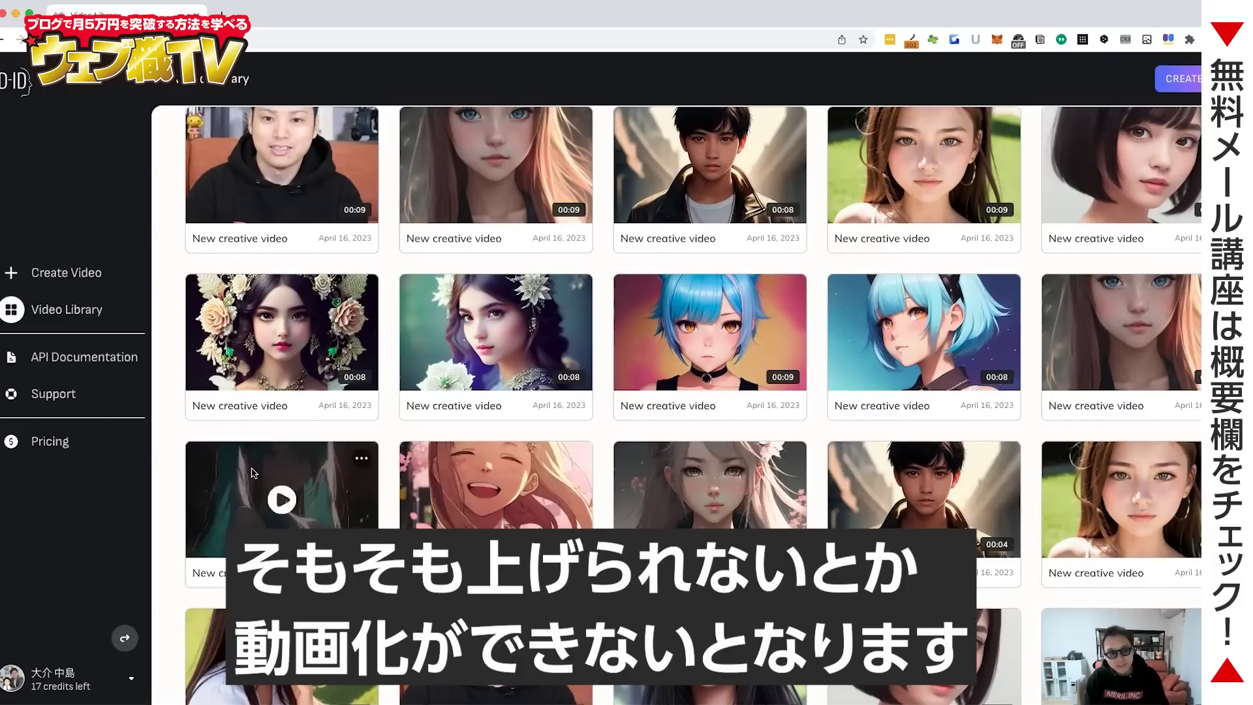
click(298, 500)
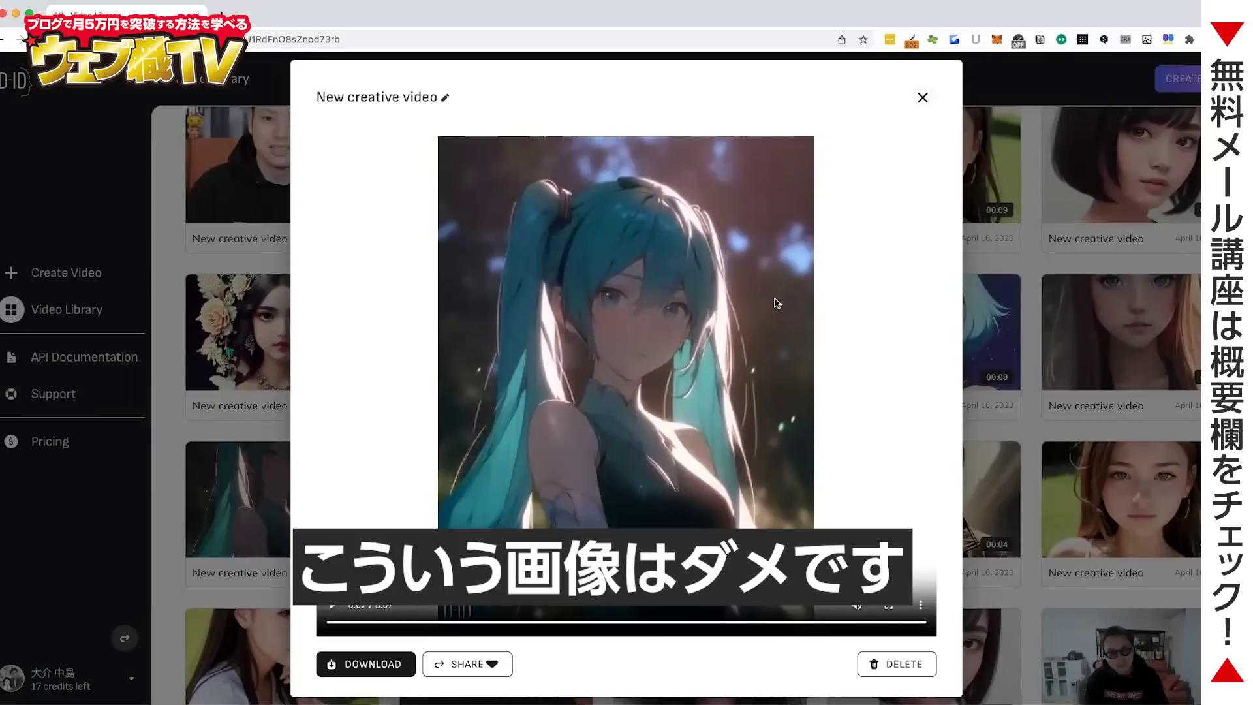
click(921, 96)
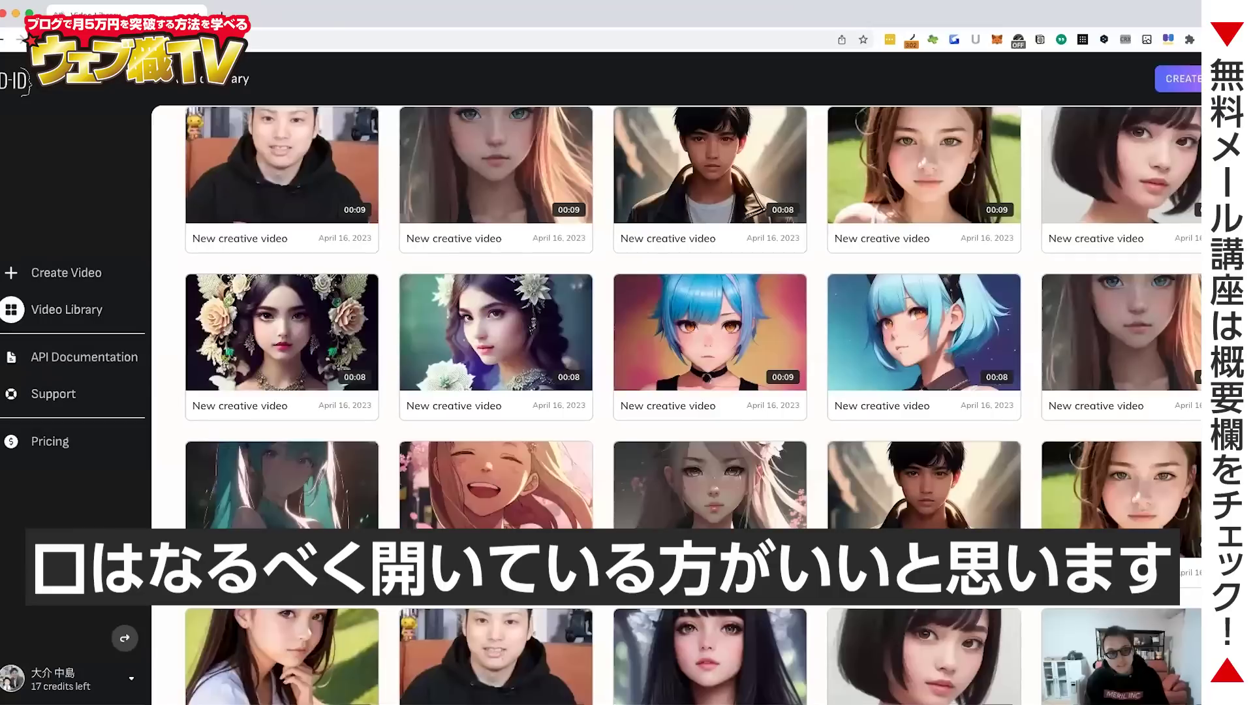
Compare mouth shapes and backgrounds across the library's portraits and replay the flower-crowned woman's video.
scroll(665, 371, up, 1)
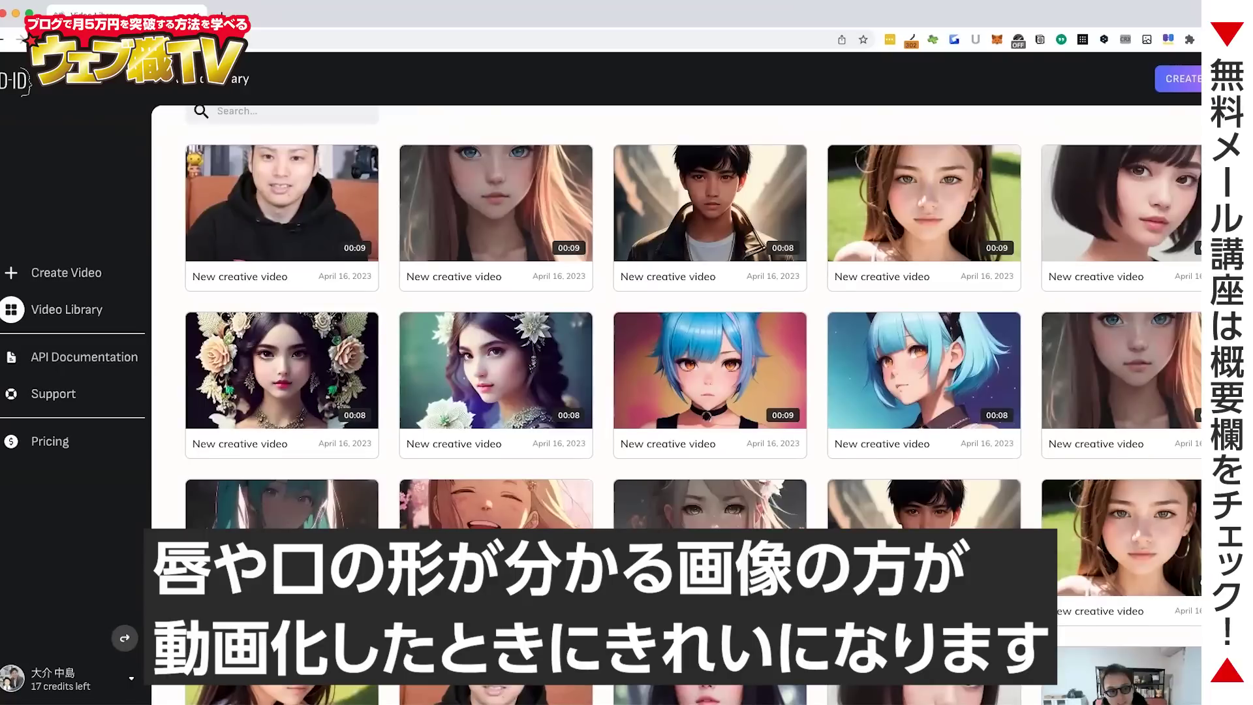
scroll(887, 480, down, 1)
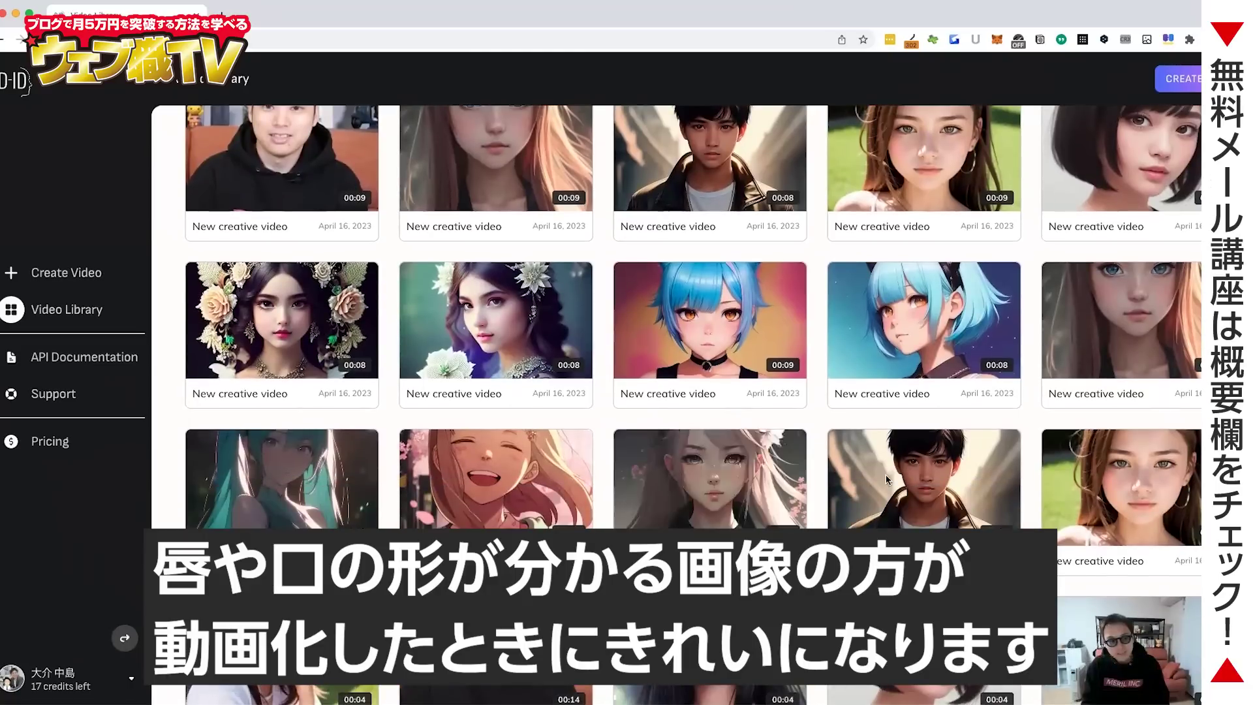
scroll(886, 480, down, 3)
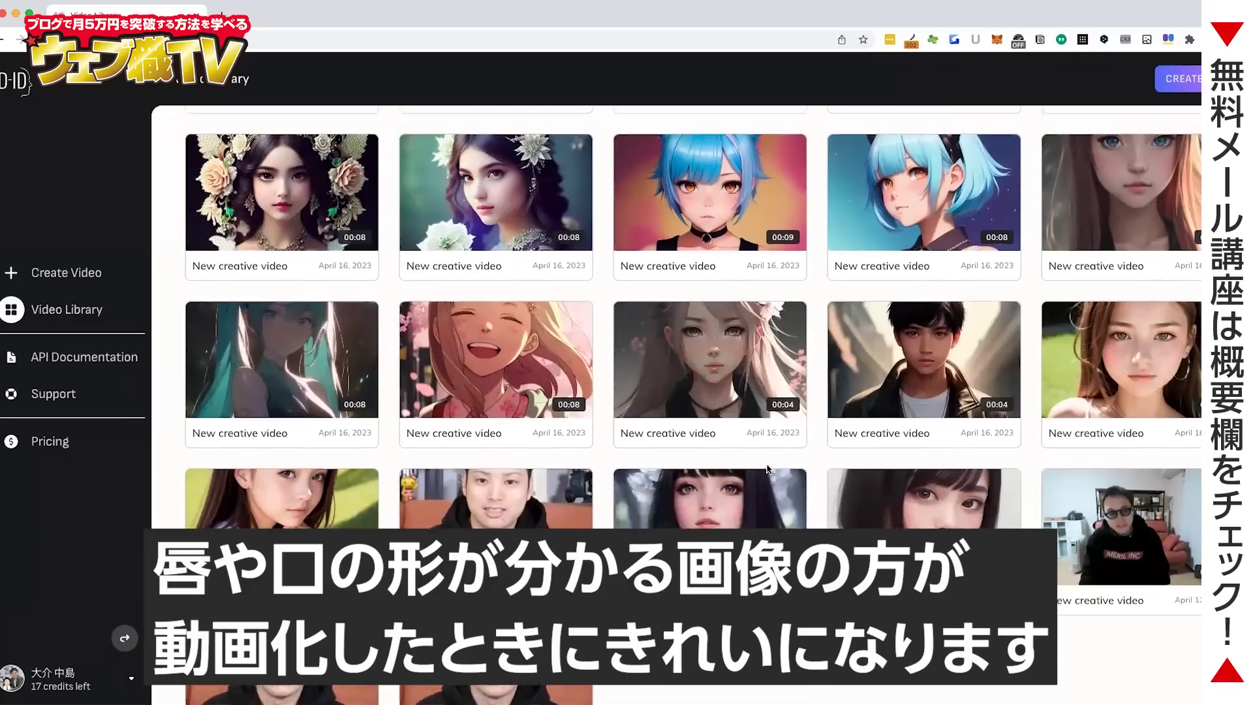
scroll(768, 469, up, 4)
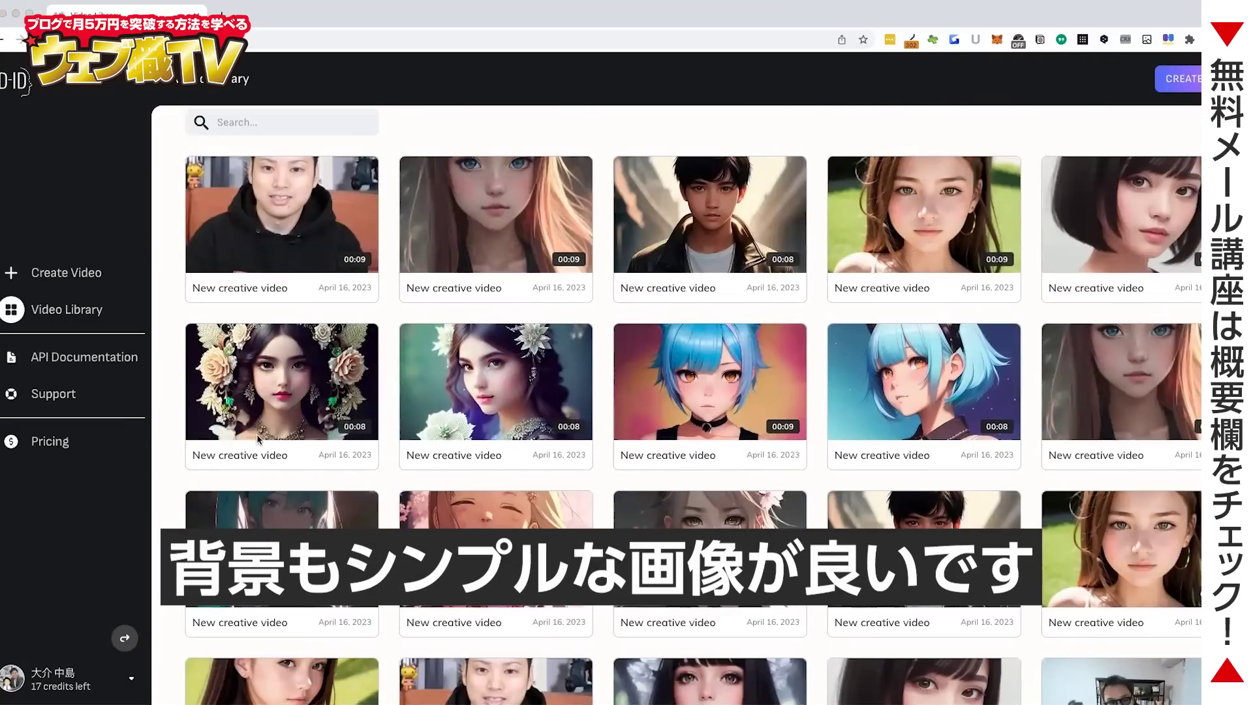
click(282, 409)
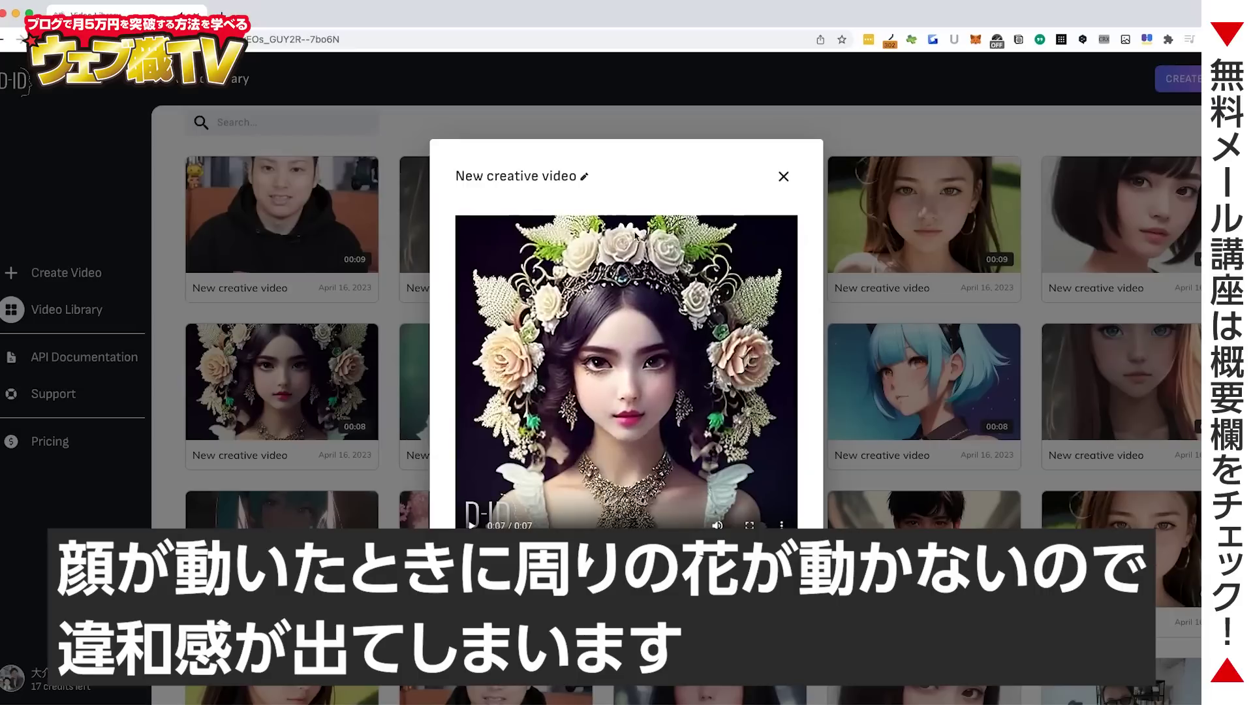
click(783, 177)
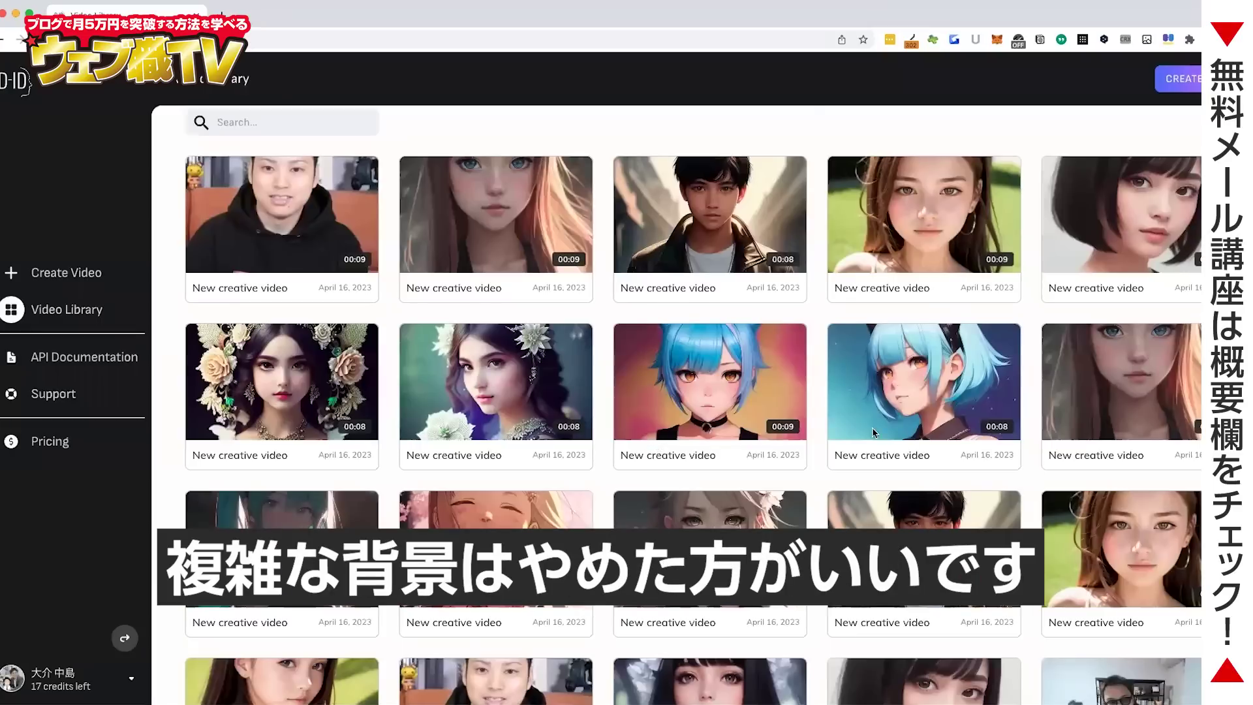
Open another portrait's video from the library for review.
scroll(874, 432, down, 2)
click(909, 430)
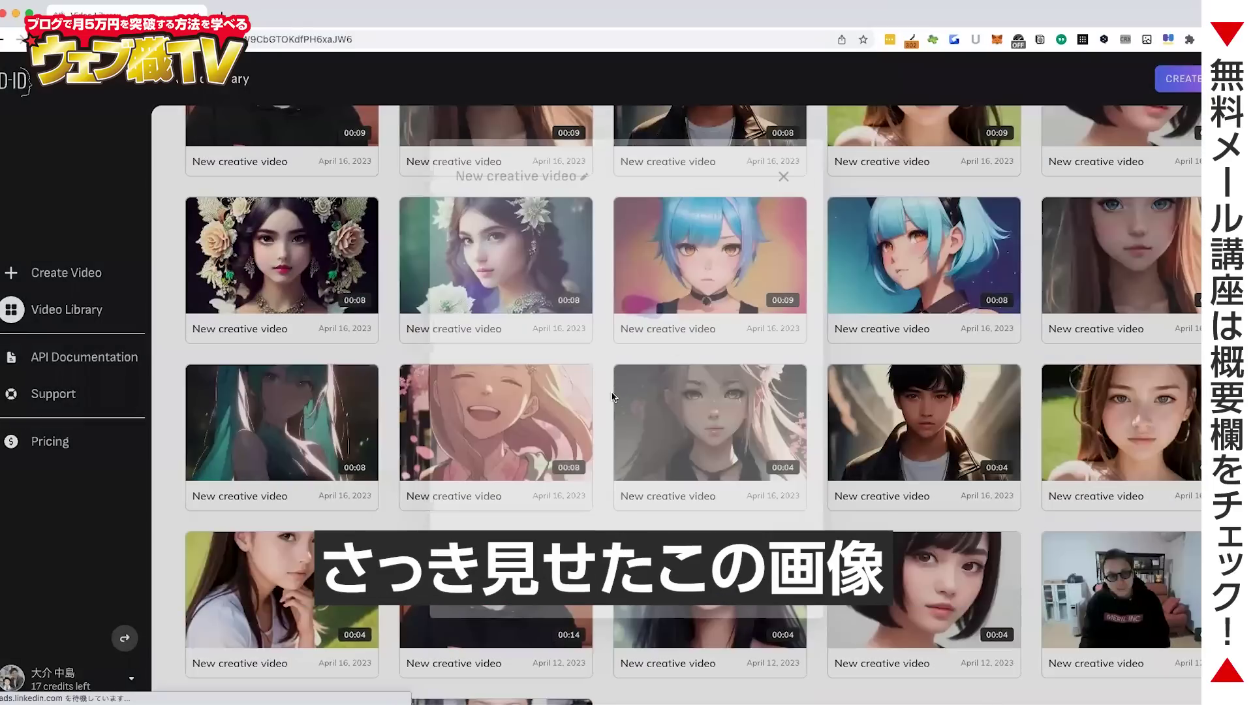